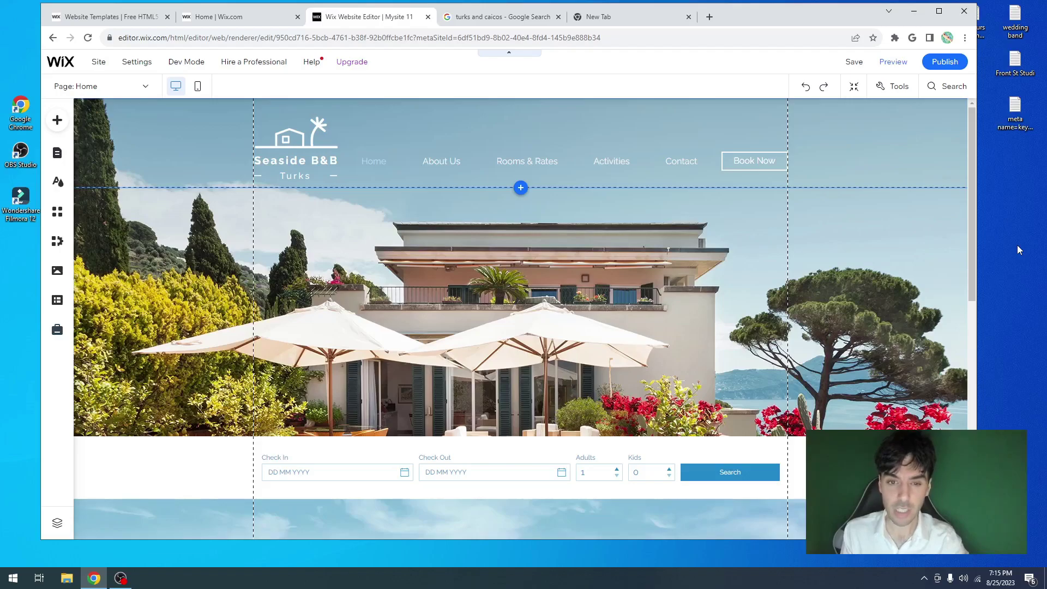
- Open the site for editing from its dashboard and bring up the Home page's SEO basics settings
click(262, 18)
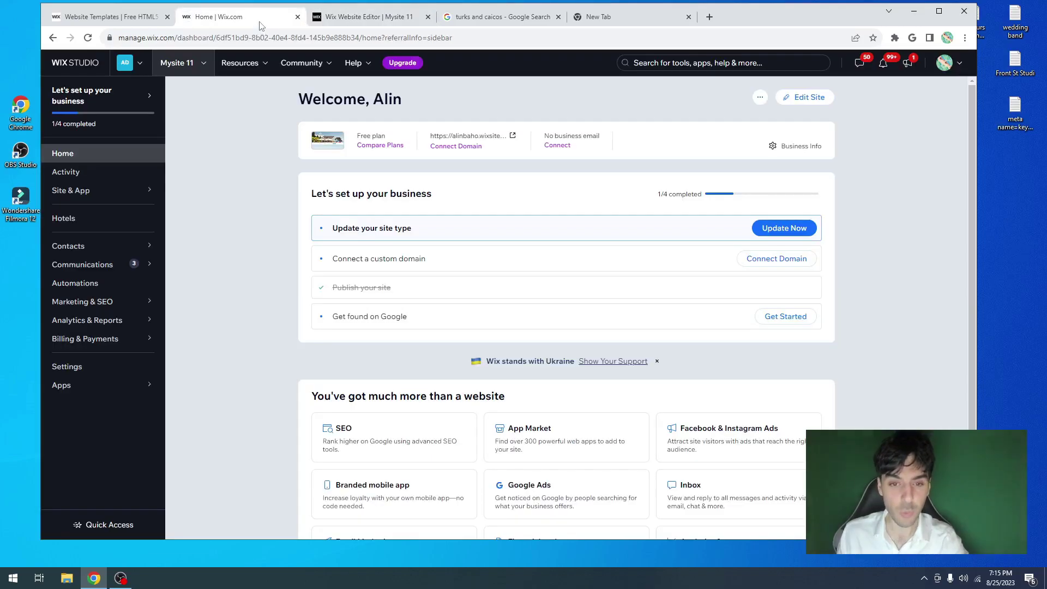
click(799, 102)
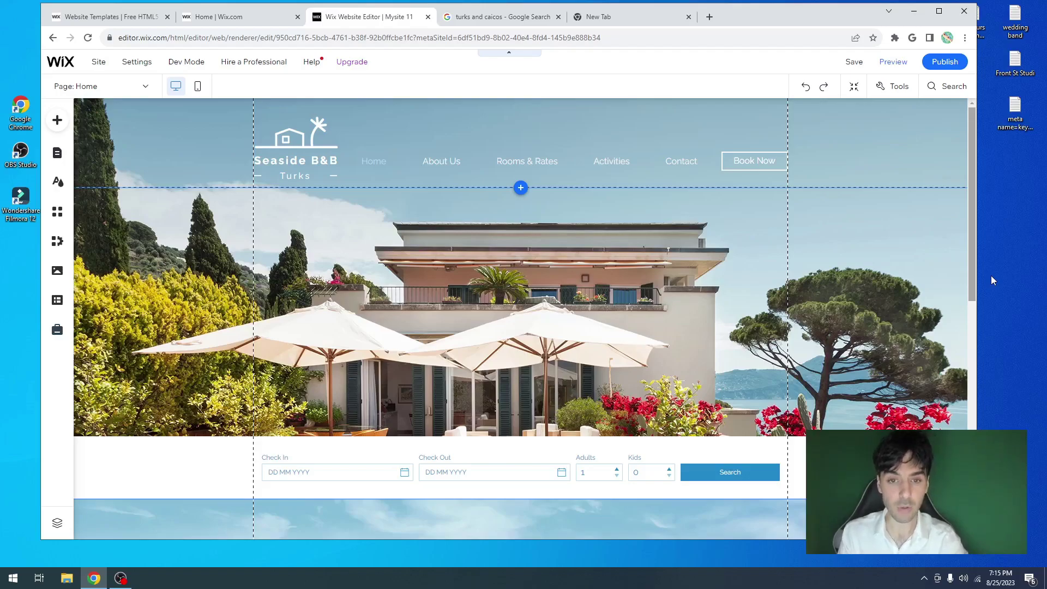
click(58, 156)
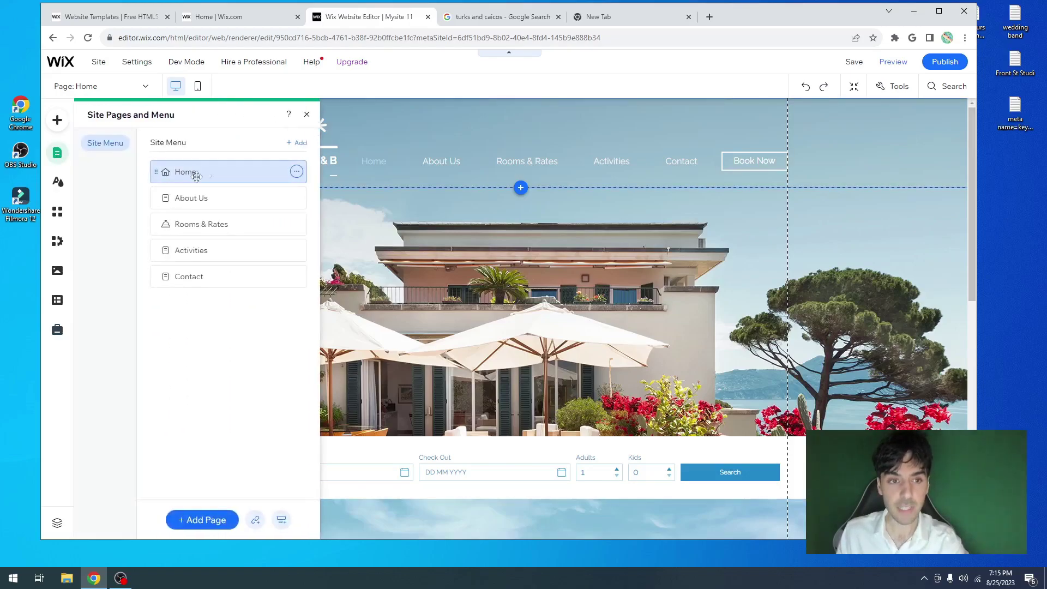
click(296, 172)
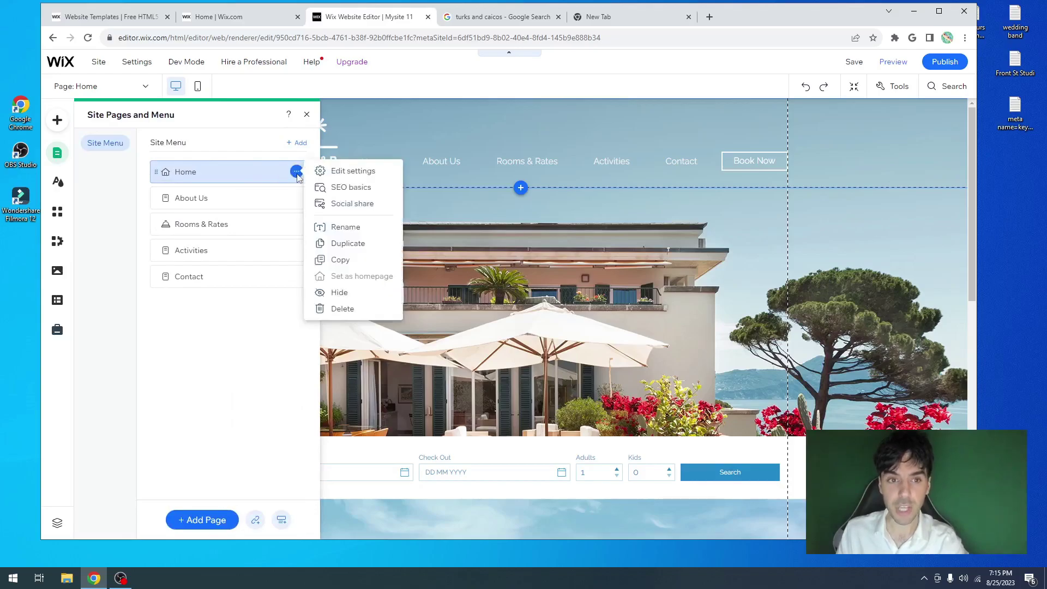
click(368, 192)
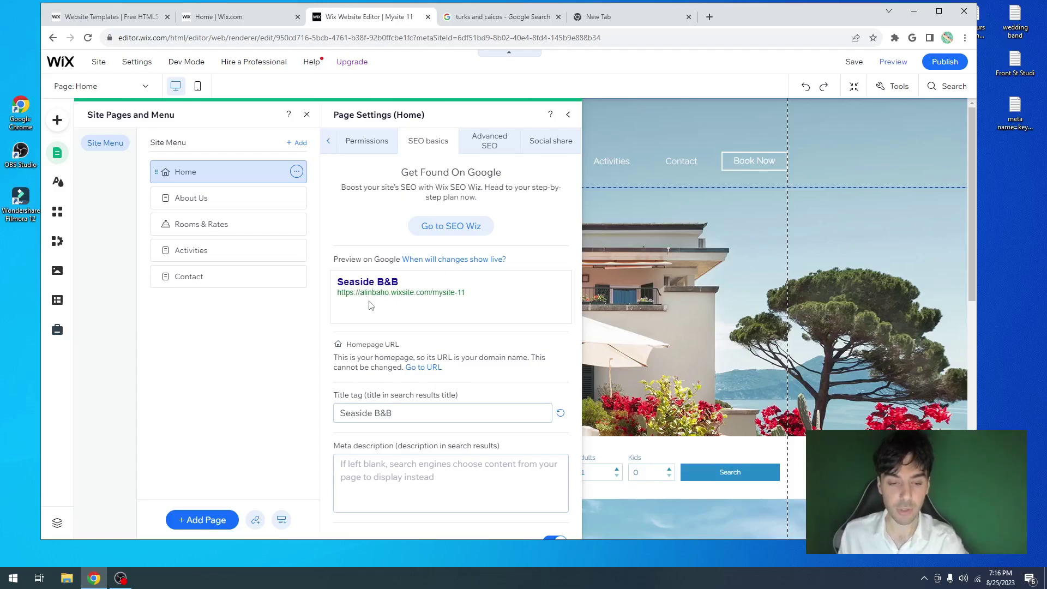
- Set the Home page's title tag to "Seaside Hotel | Affordable Rooms | Turks and Ciacos"
triple_click(379, 420)
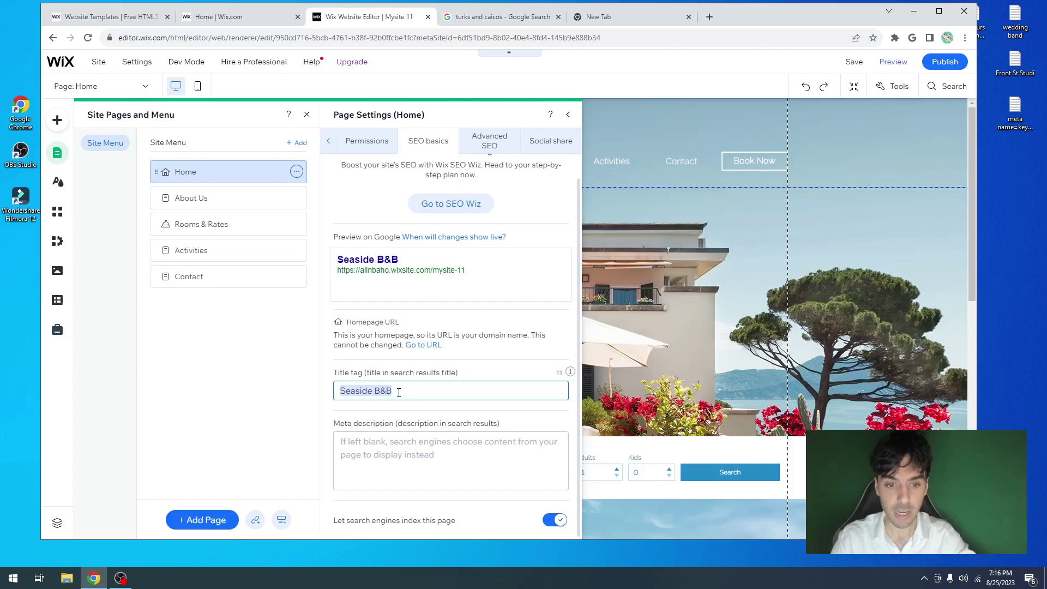
text(Seaside Hotel | Affordable Rooms)
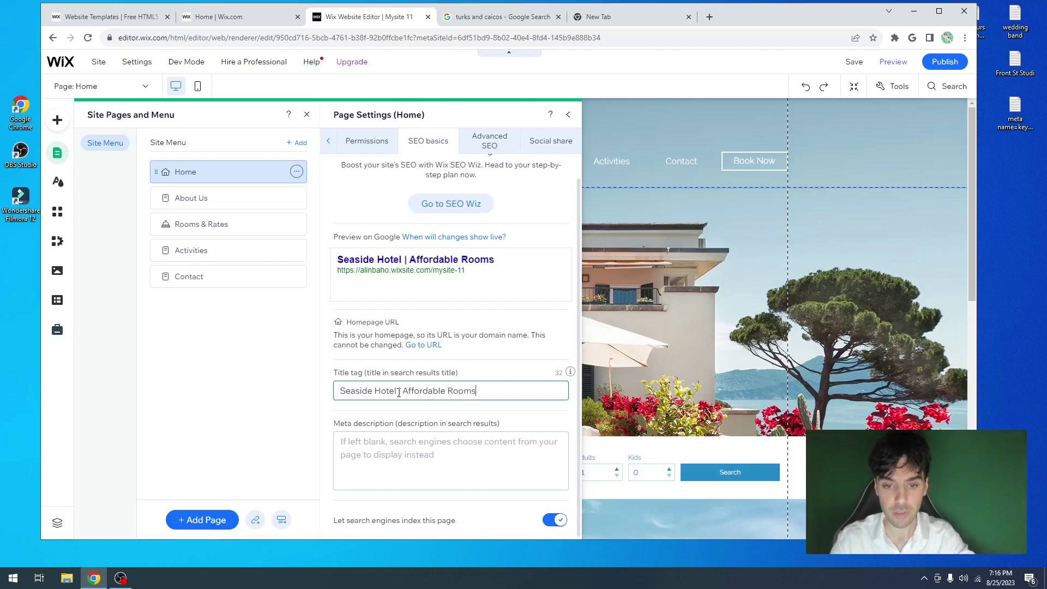
text( | )
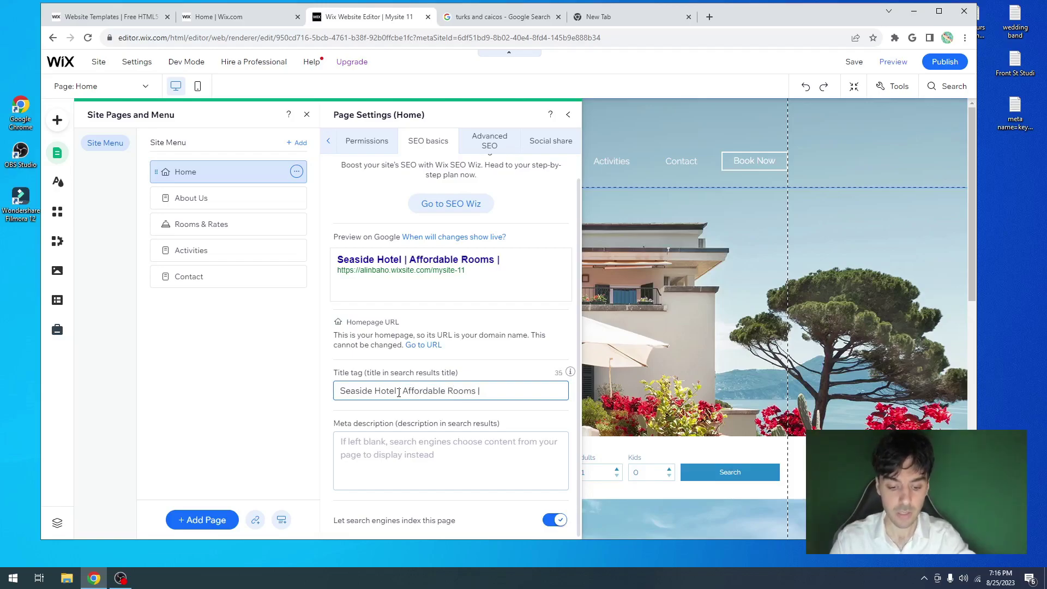
text(Turks and Ciacos)
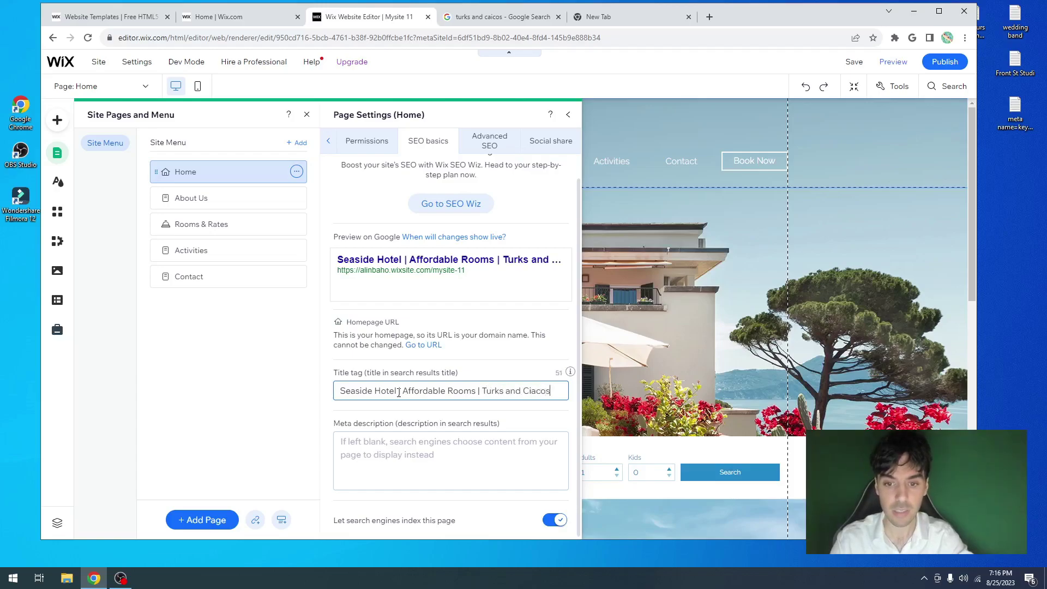
click(422, 377)
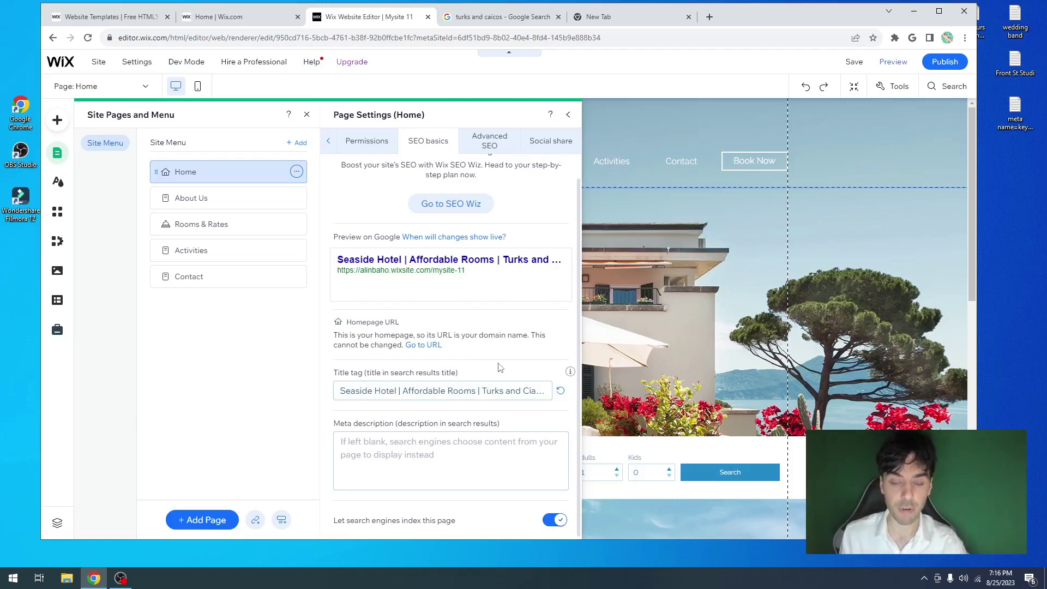
- Try an example Home page title tag made of a person's full name followed by "| Wix SEO Professional | Toronto Ontario"
click(437, 395)
drag(404, 391, 465, 390)
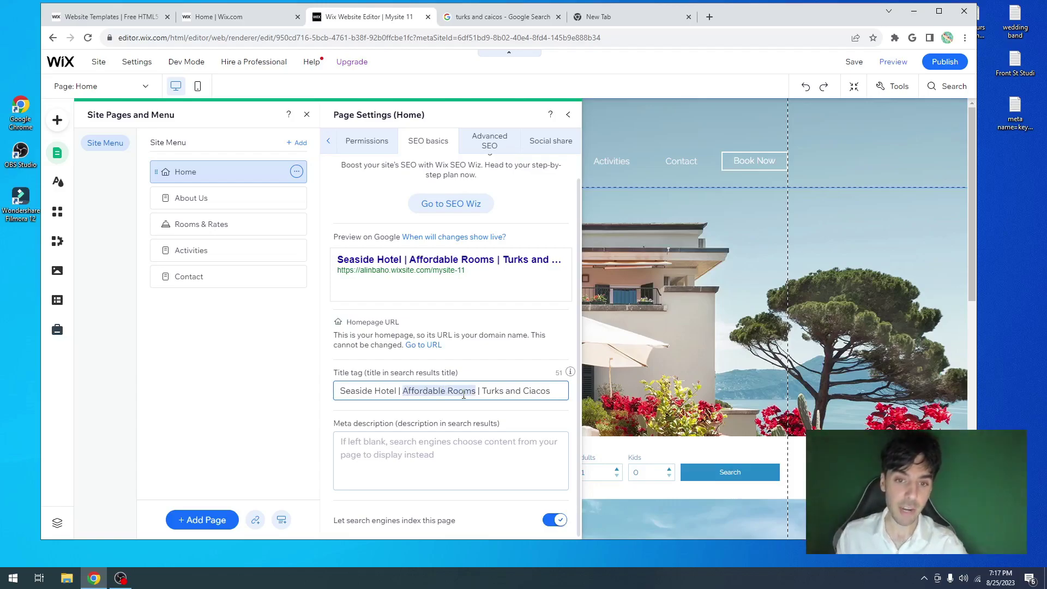
triple_click(464, 394)
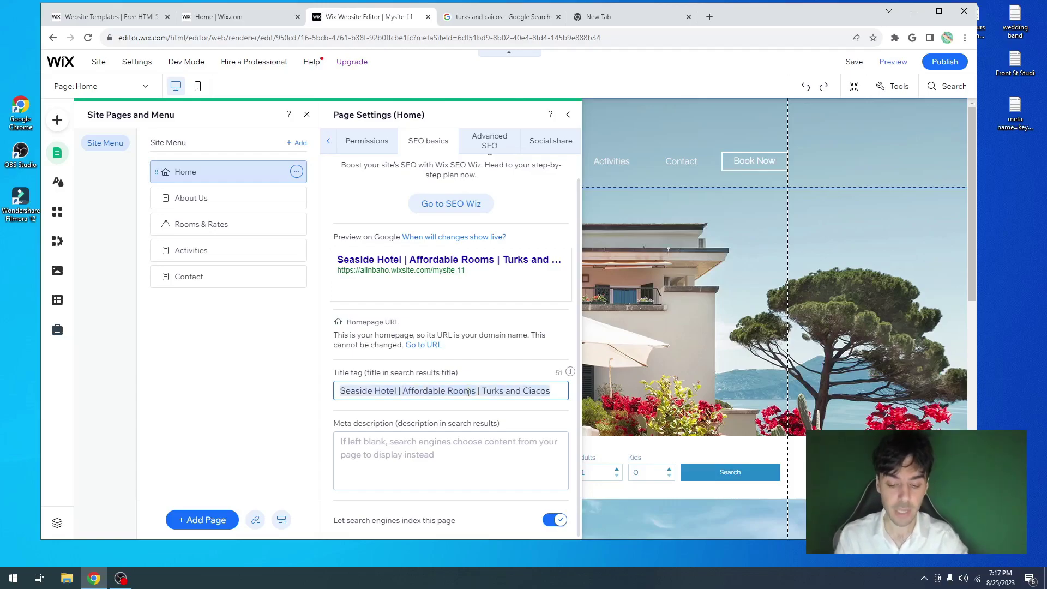
text(Alin Bah)
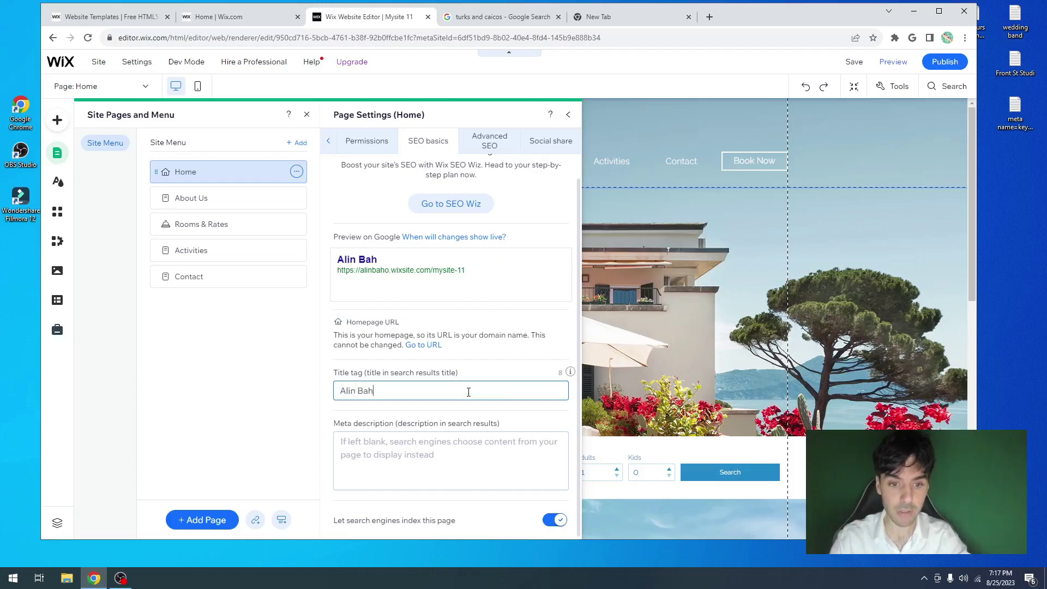
text(o |)
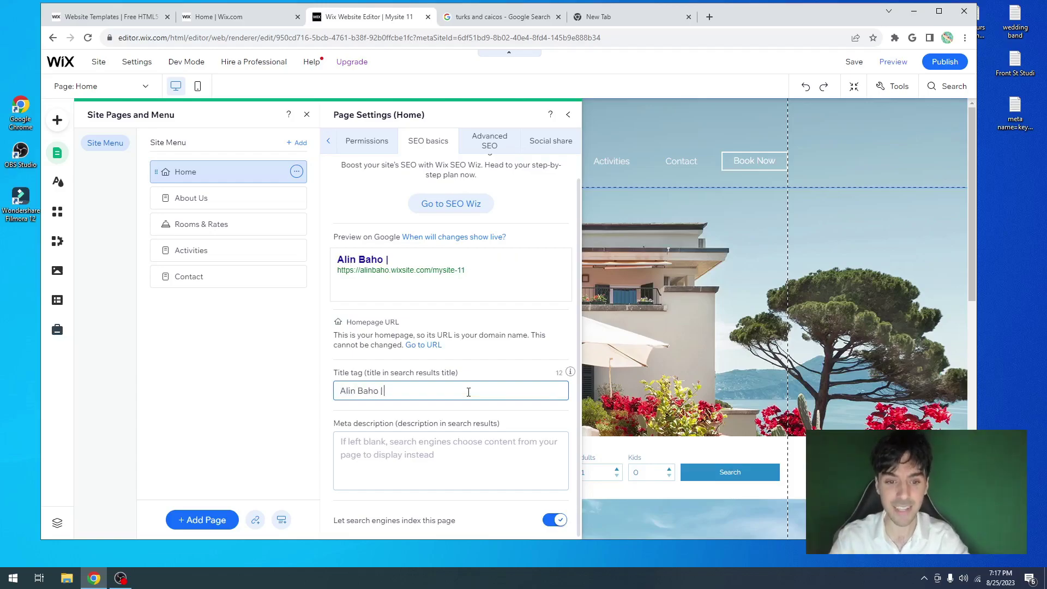
text( Wix)
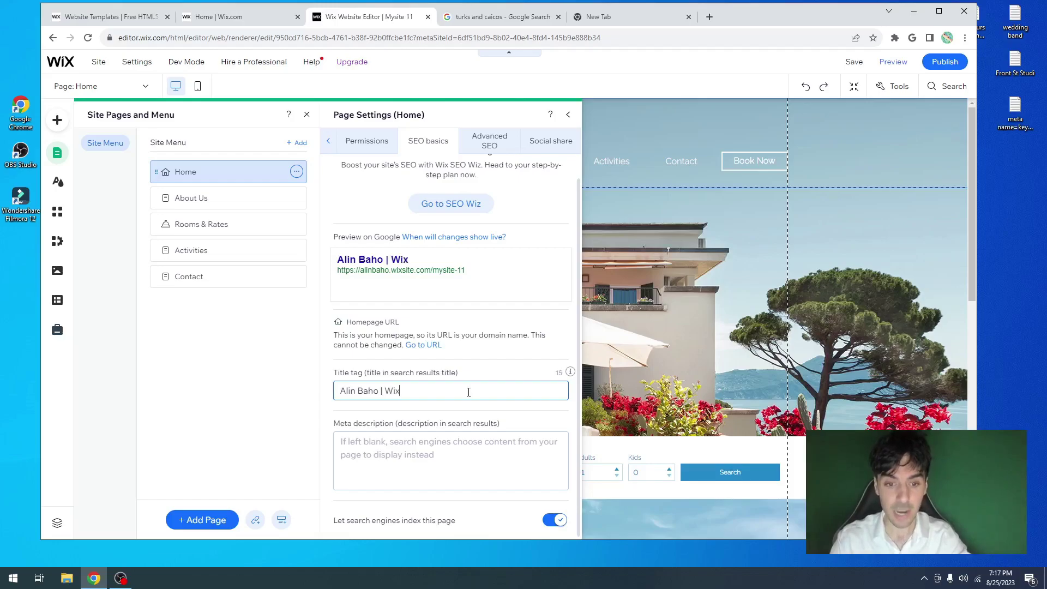
text( SEO Profess)
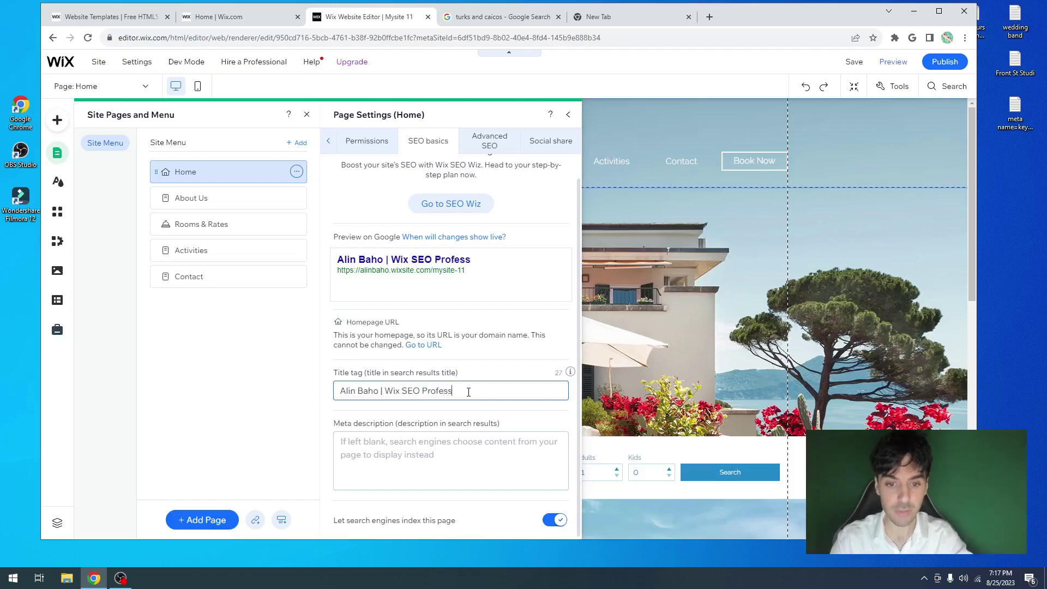
text(ional | To)
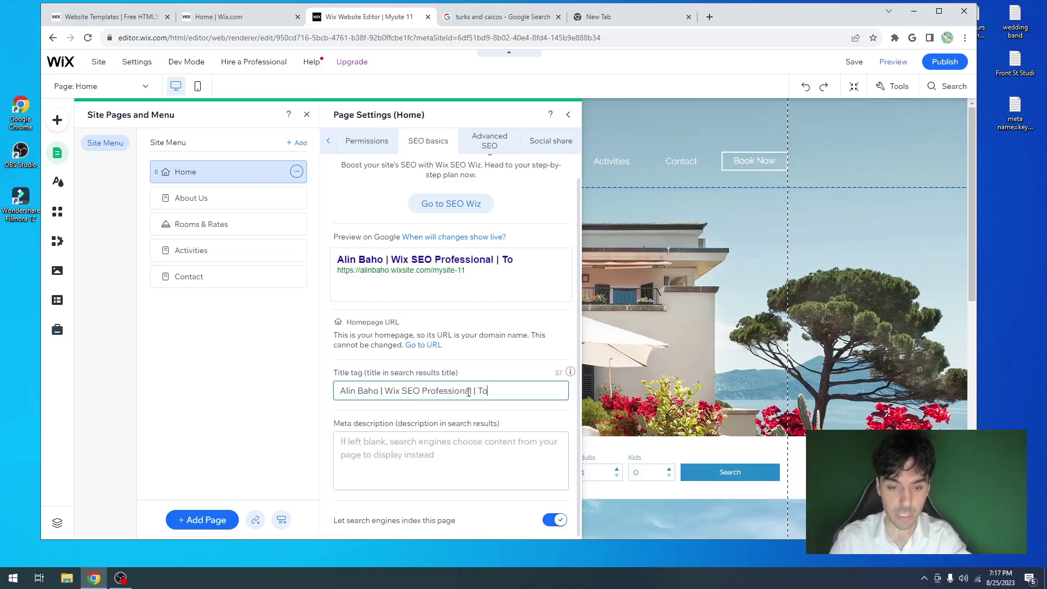
text(ronto Ontario)
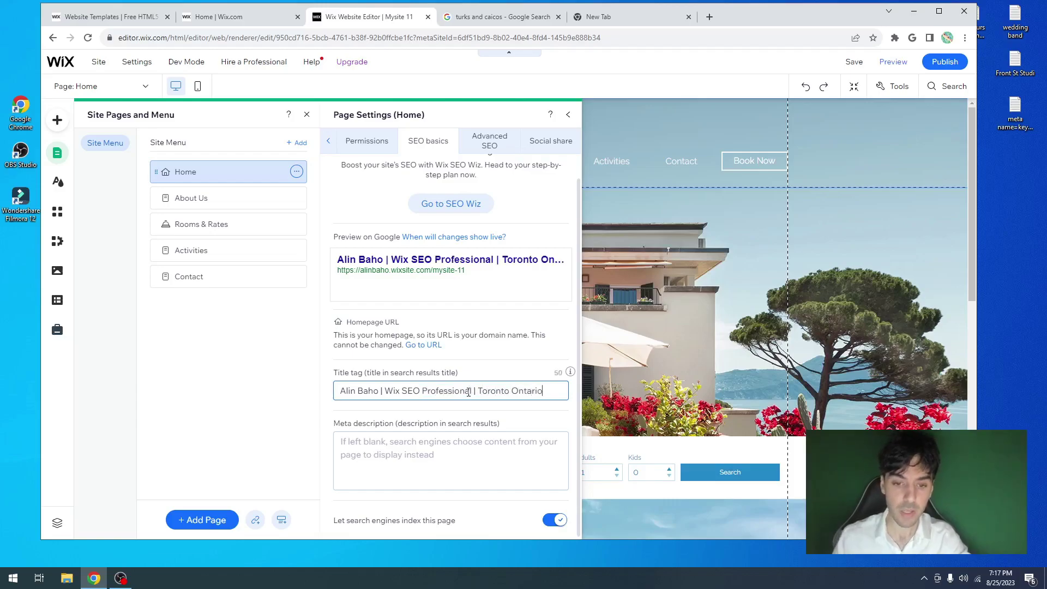
click(485, 371)
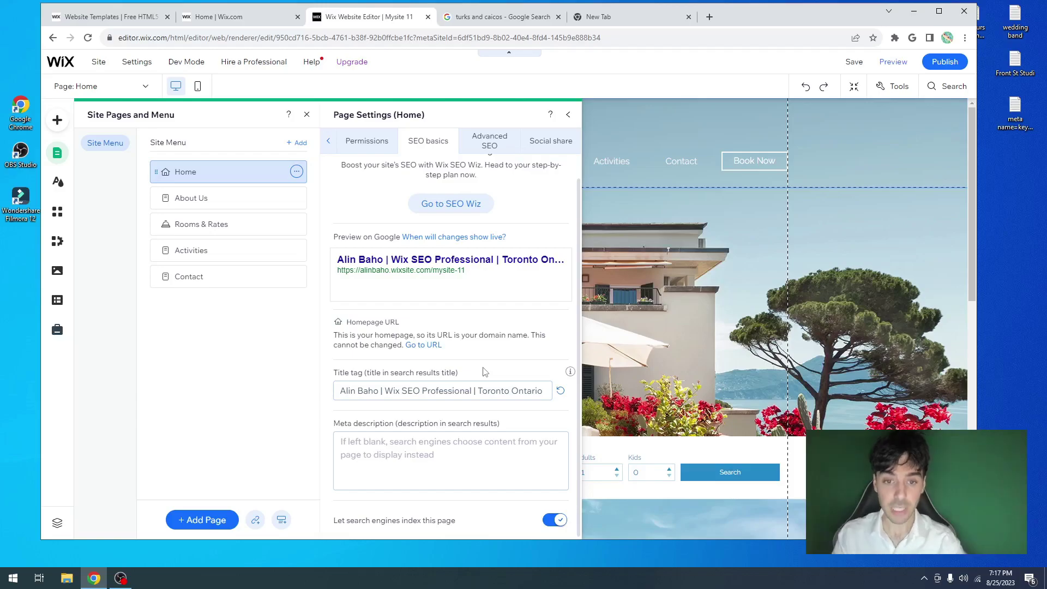
- Restore the Home page's title tag to "Seaside Hotel | Affordable Rooms | Turks and Ciacos"
triple_click(483, 392)
text(Seaside Hotel | Affordable Rooms | Turks and Ciacos)
click(489, 377)
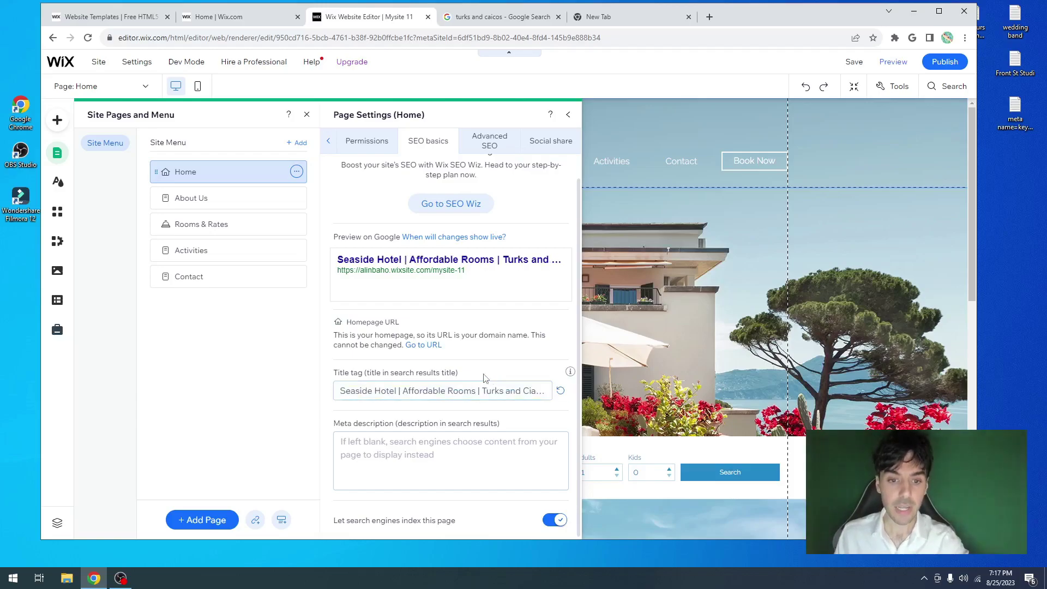
triple_click(453, 394)
click(450, 393)
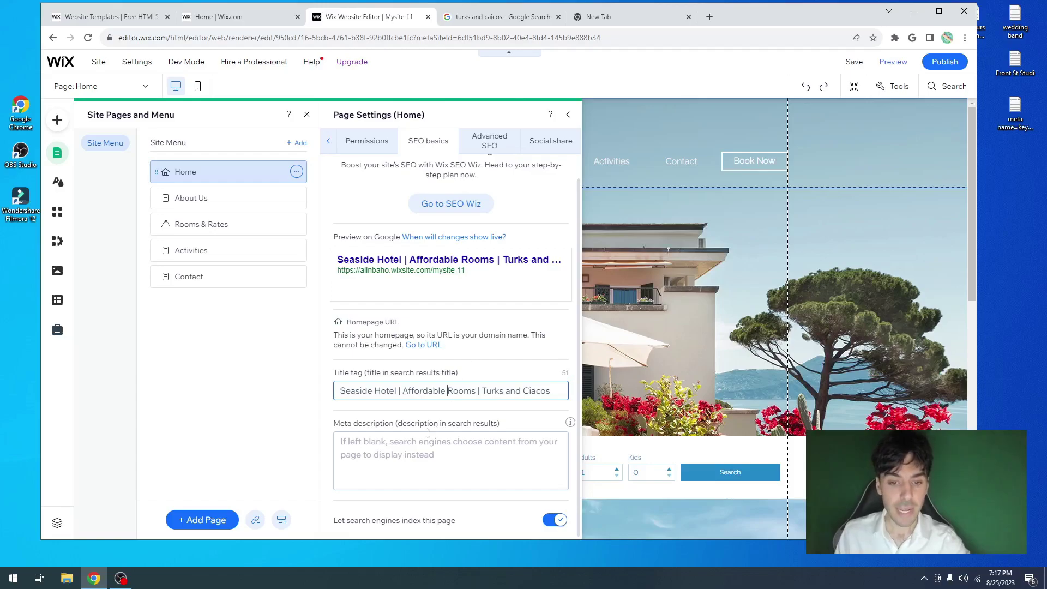
- Set the Home page's meta description to "Seaside Hotel offers affordable rooms to stay in within Turks and Ciacos"
click(431, 451)
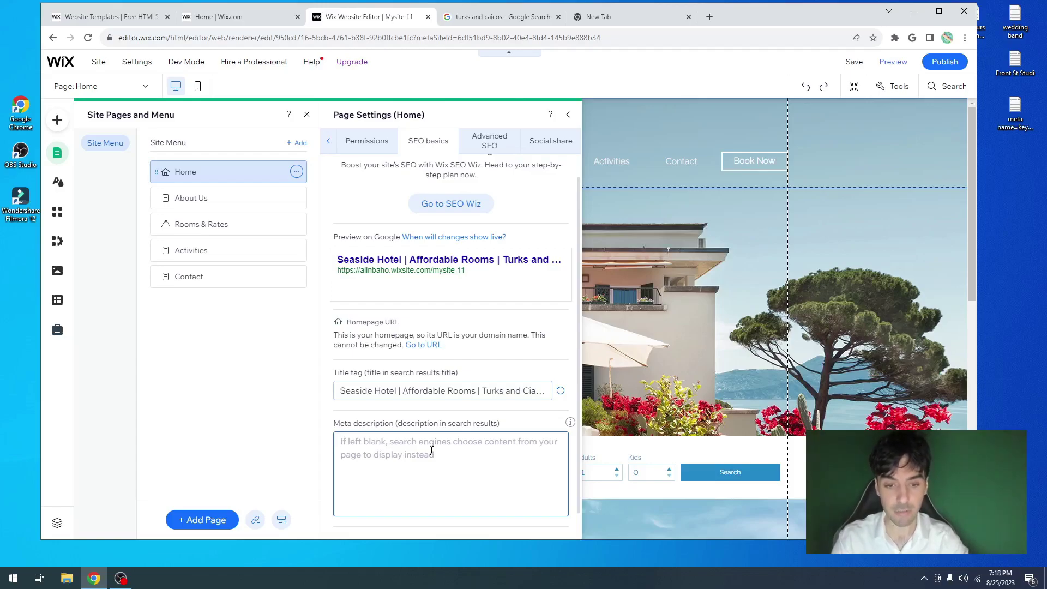
text(Seaside Hotel offers affordable rooms to stay in within Turks and Ciacos)
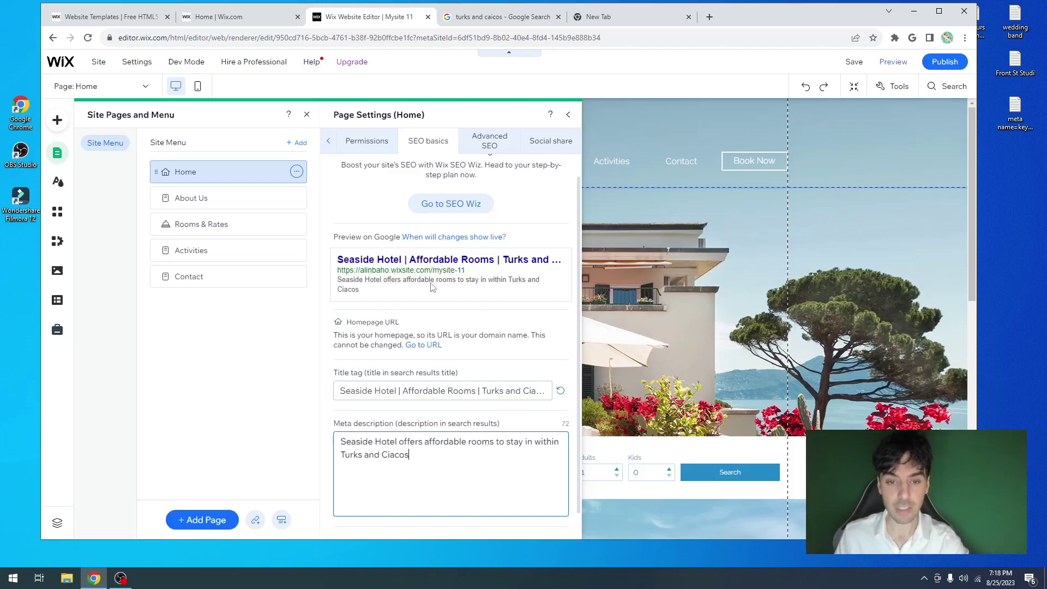
scroll(428, 277, up, 1)
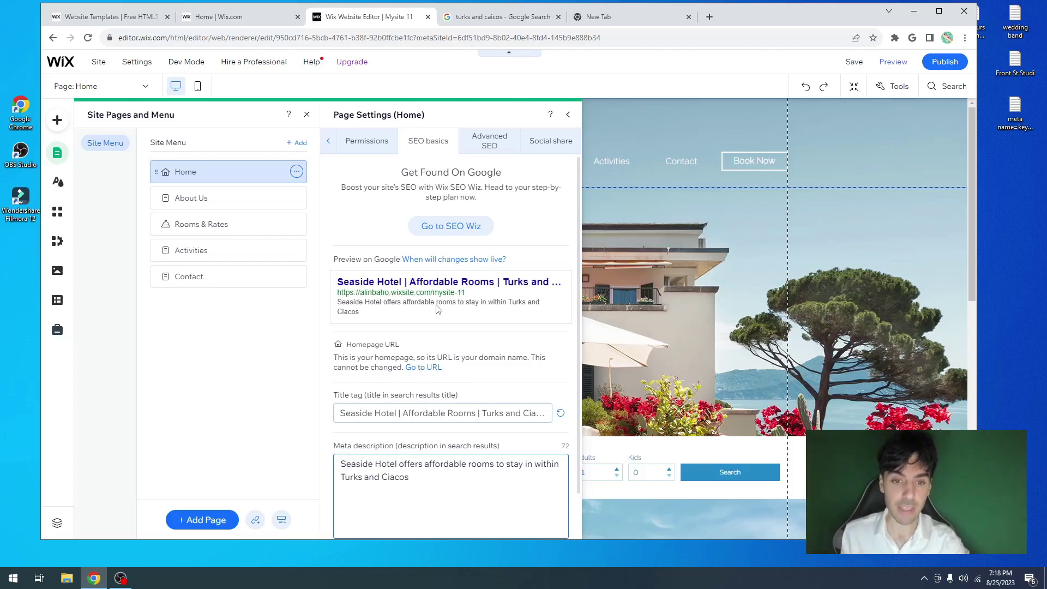
scroll(436, 309, down, 1)
mouse_move(570, 398)
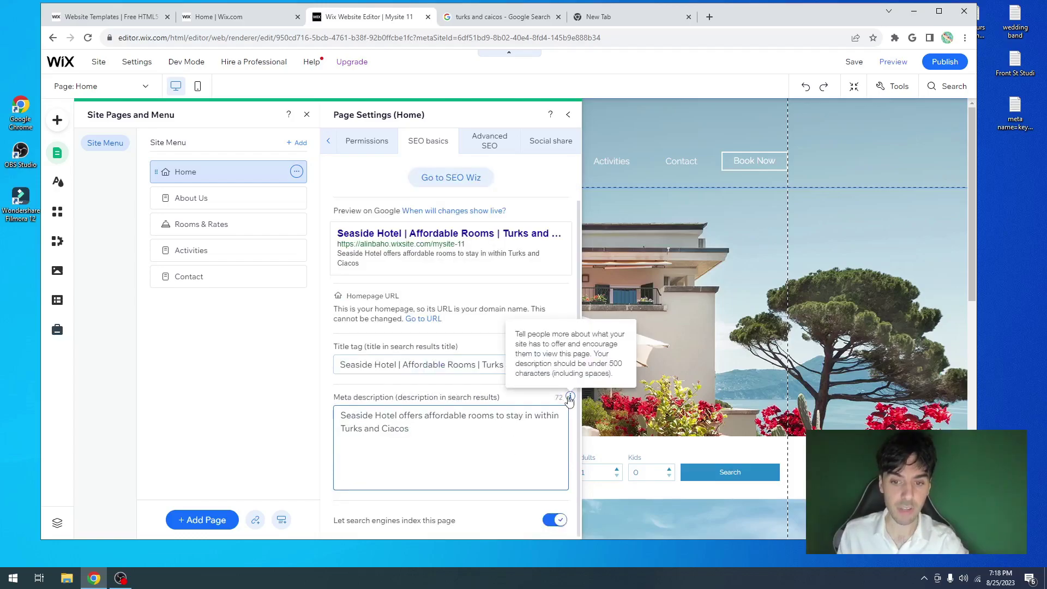
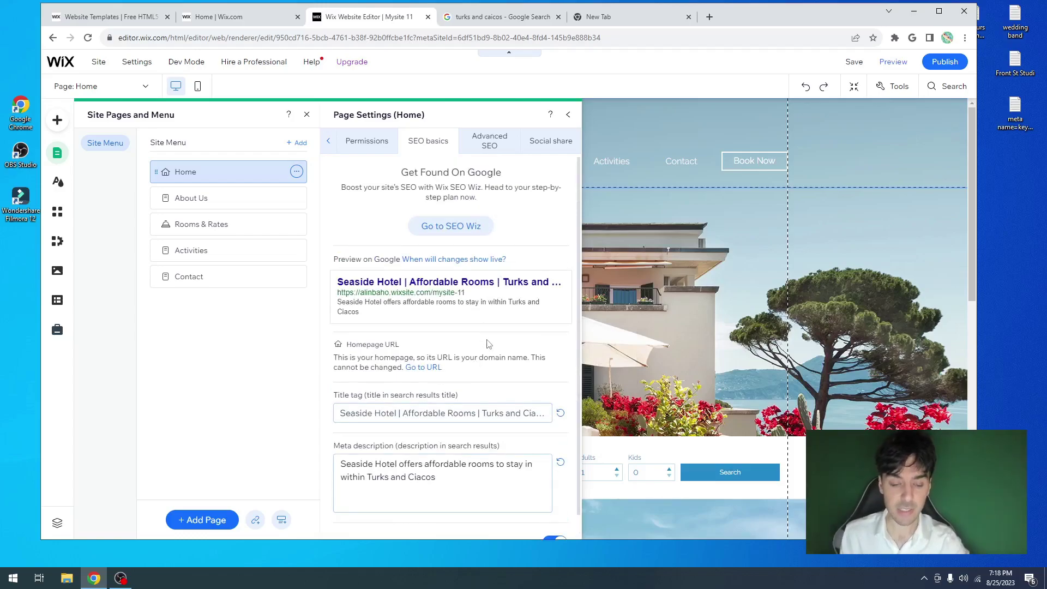
click(369, 412)
click(406, 397)
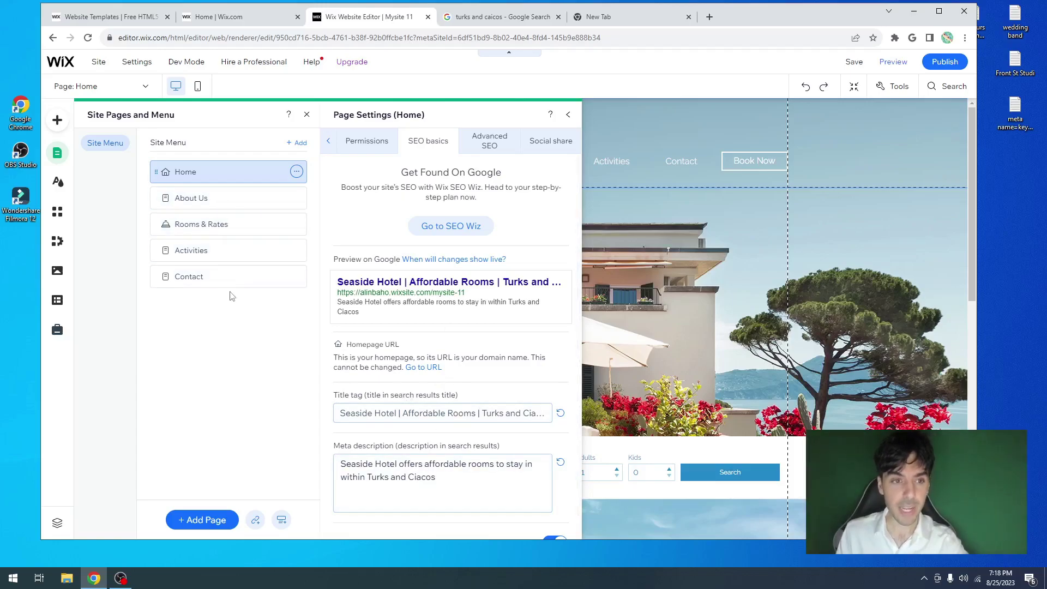
- Open the SEO basics settings of the Rooms & Rates page
click(226, 227)
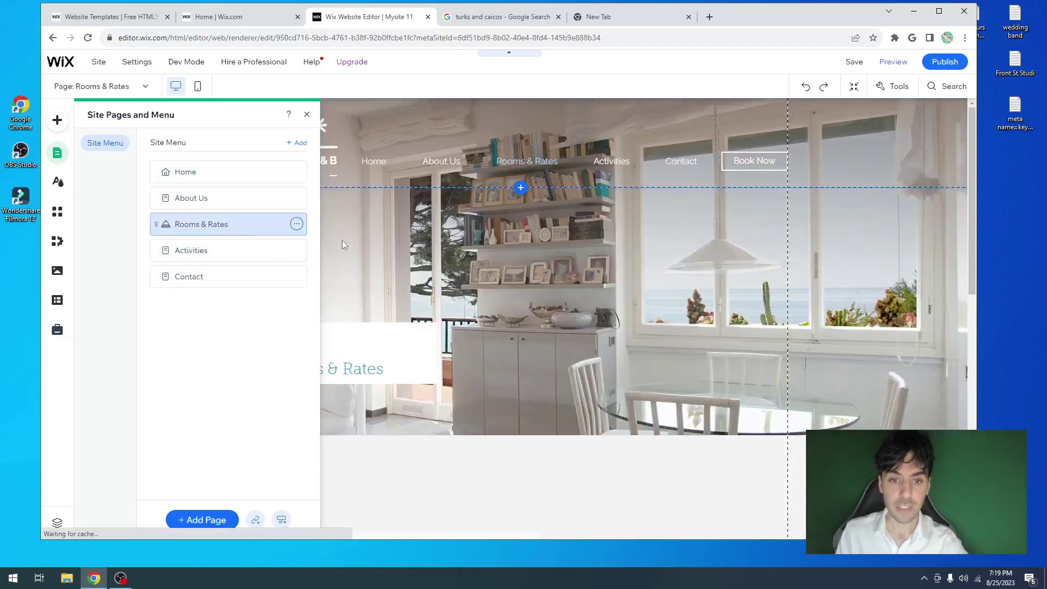
click(296, 224)
click(338, 224)
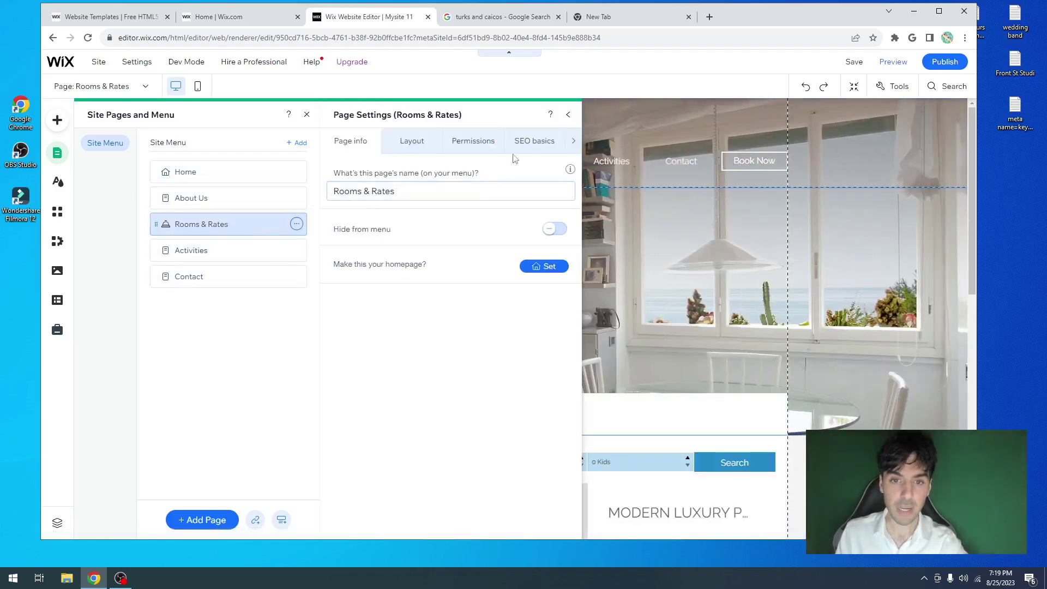
click(518, 143)
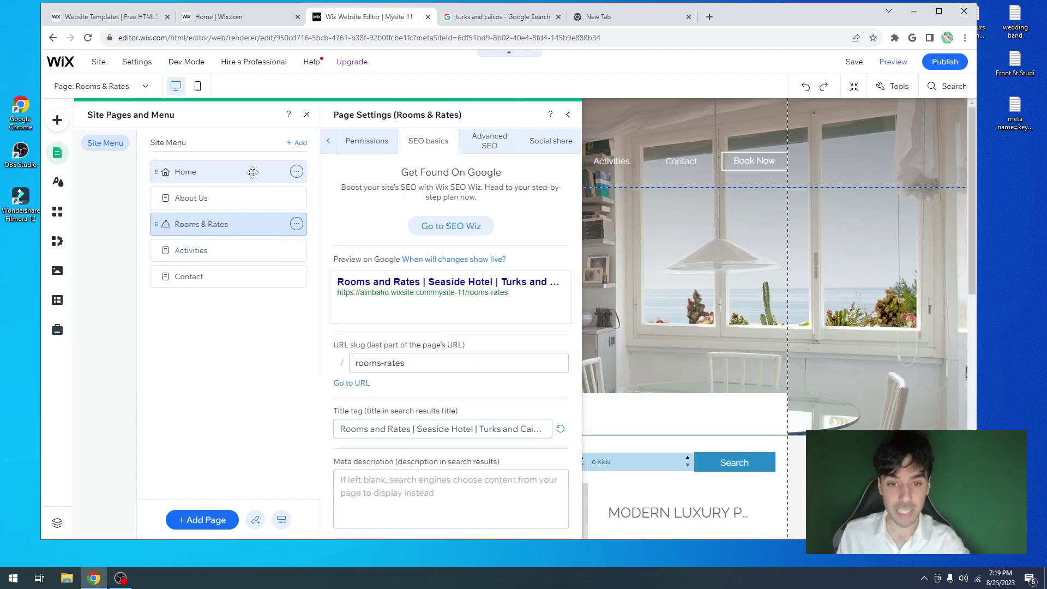
- Change the Rooms & Rates page's URL slug to "affordable-rooms-turks-and-ciascos"
click(391, 365)
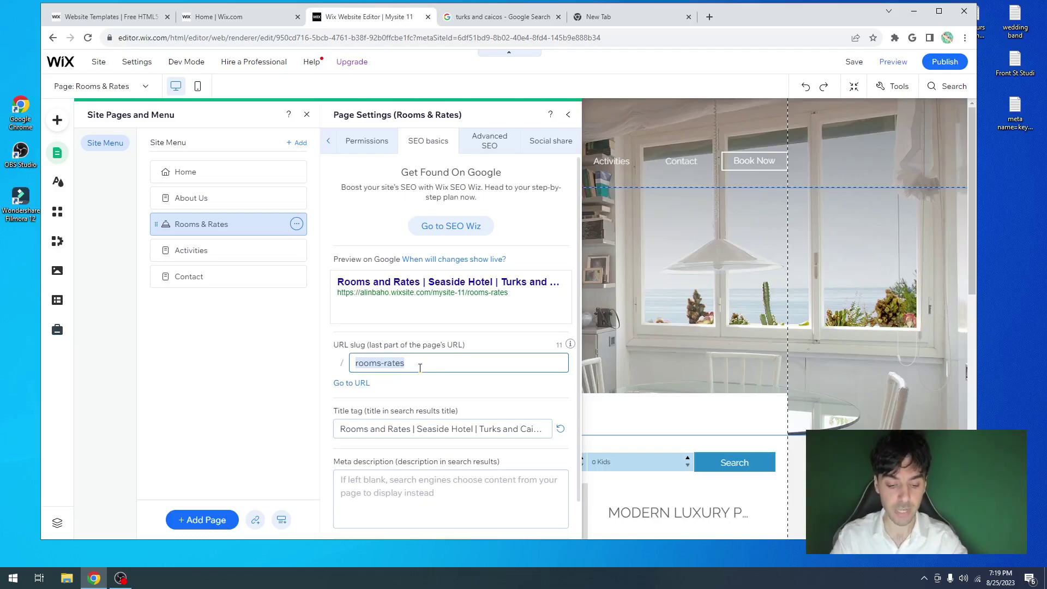
text(affordable)
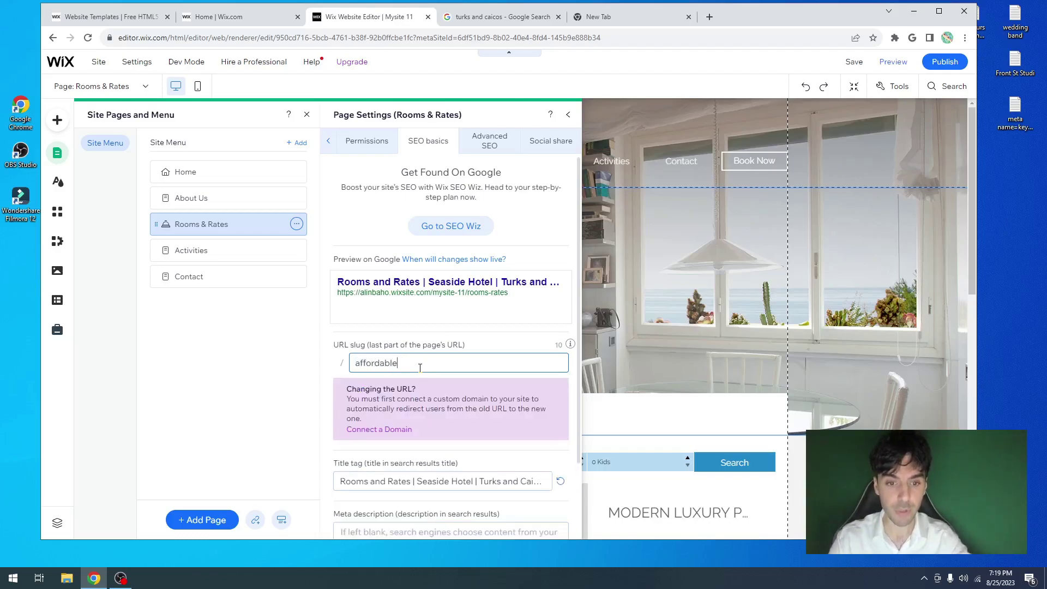
text(-rooms-)
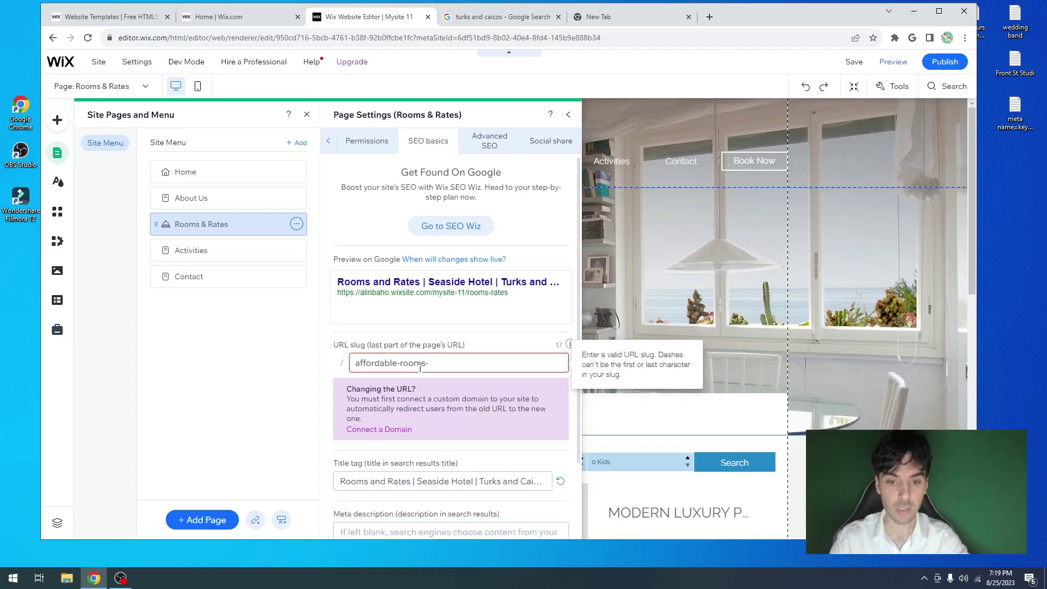
text(turks-and-ciascos)
click(415, 343)
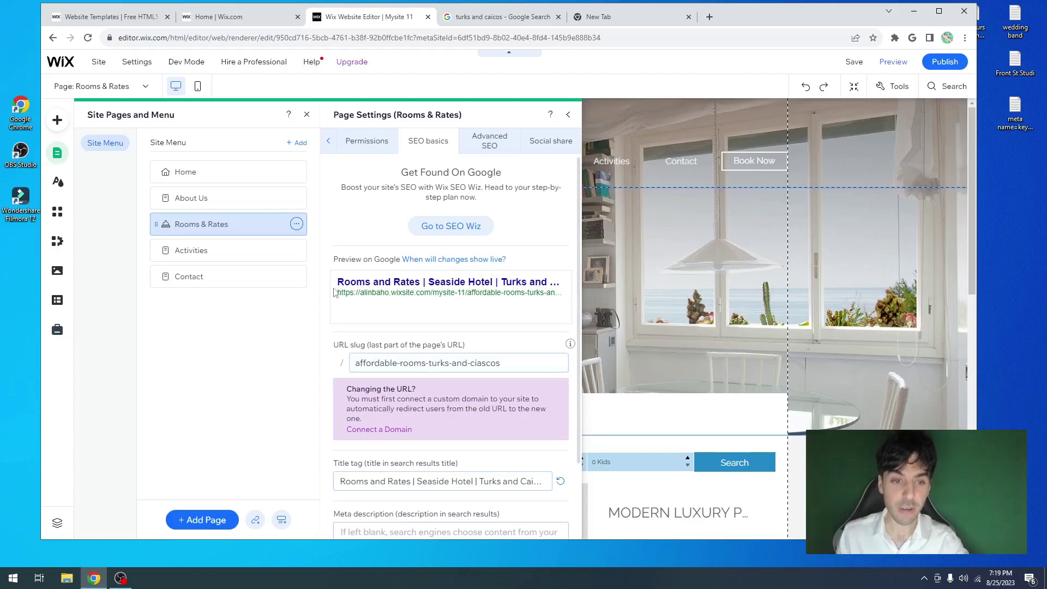
- Open the Home page's SEO basics settings to review its search preview, title tag and meta description
click(281, 174)
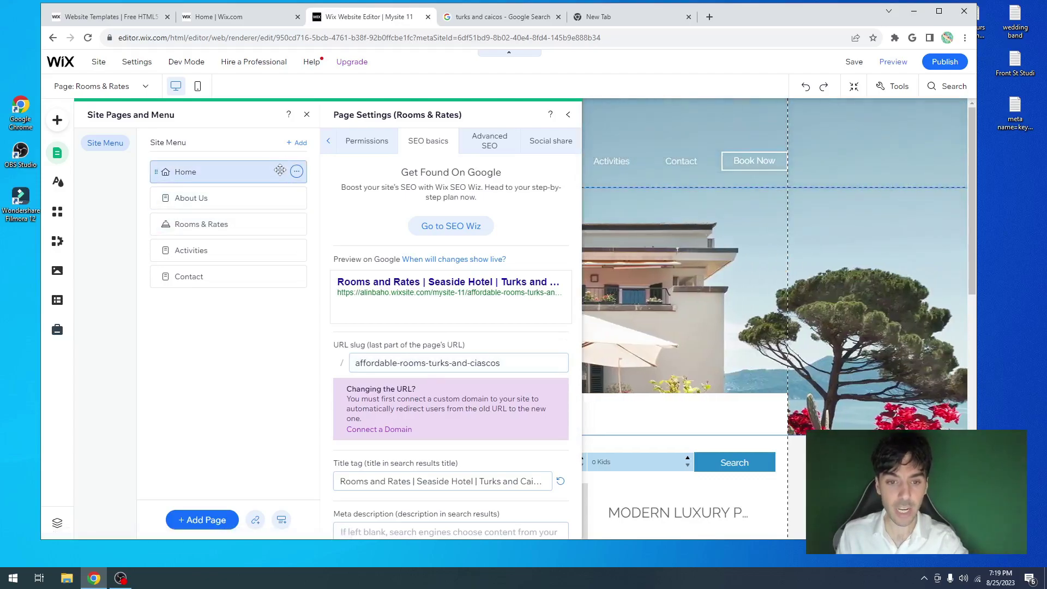
click(296, 172)
click(338, 172)
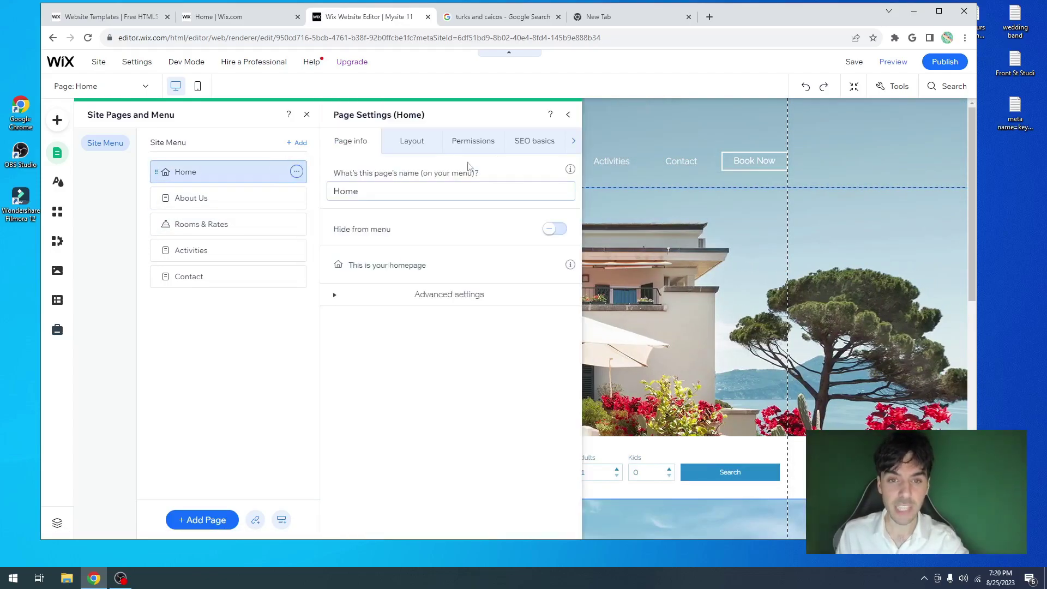
click(517, 142)
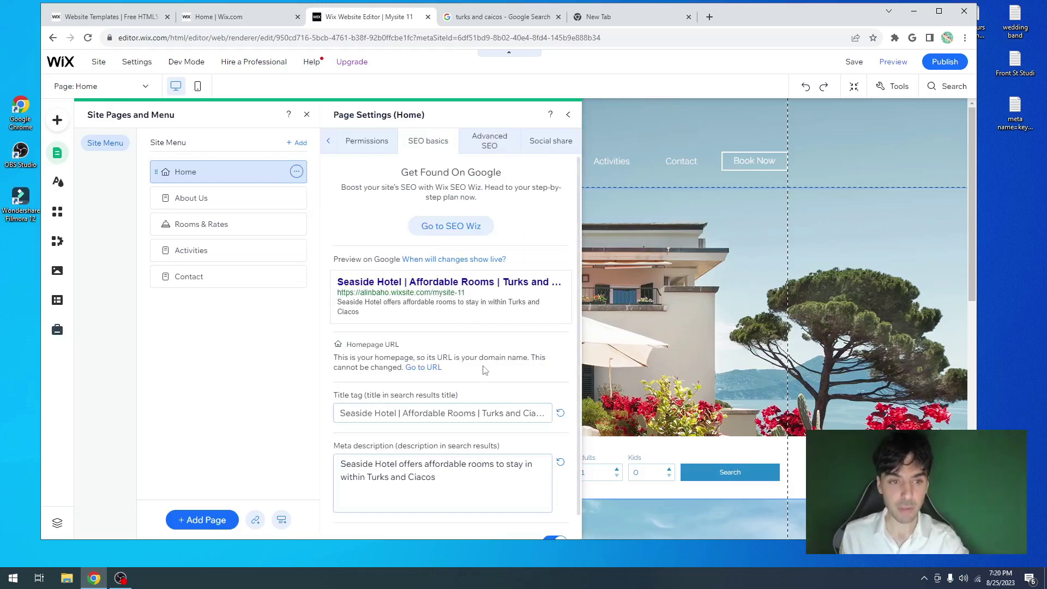
- Set the Rooms & Rates page's URL slug to "roomsandrates" in its SEO basics settings
click(296, 225)
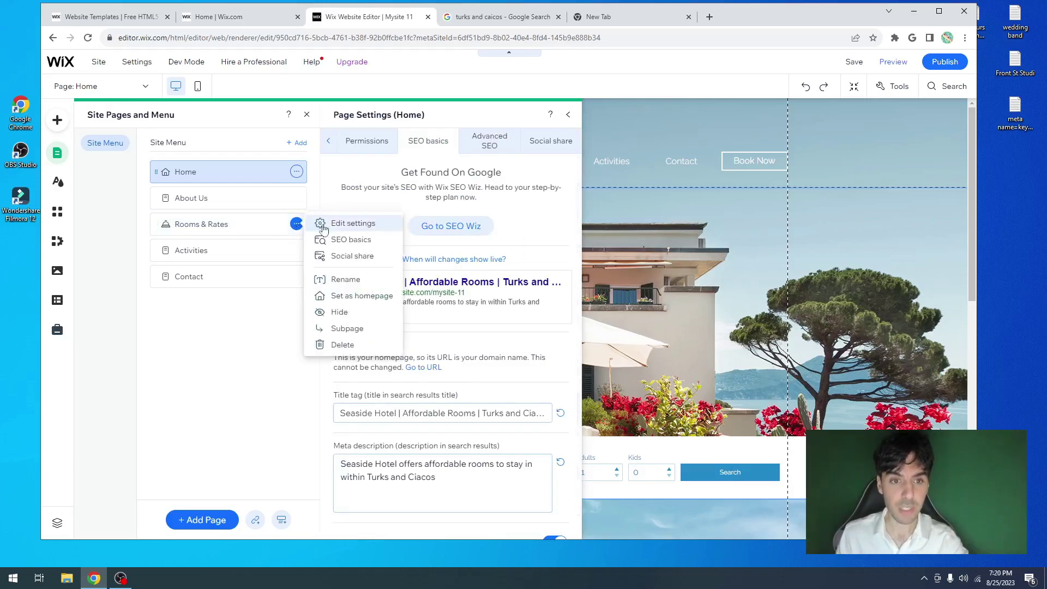
click(360, 246)
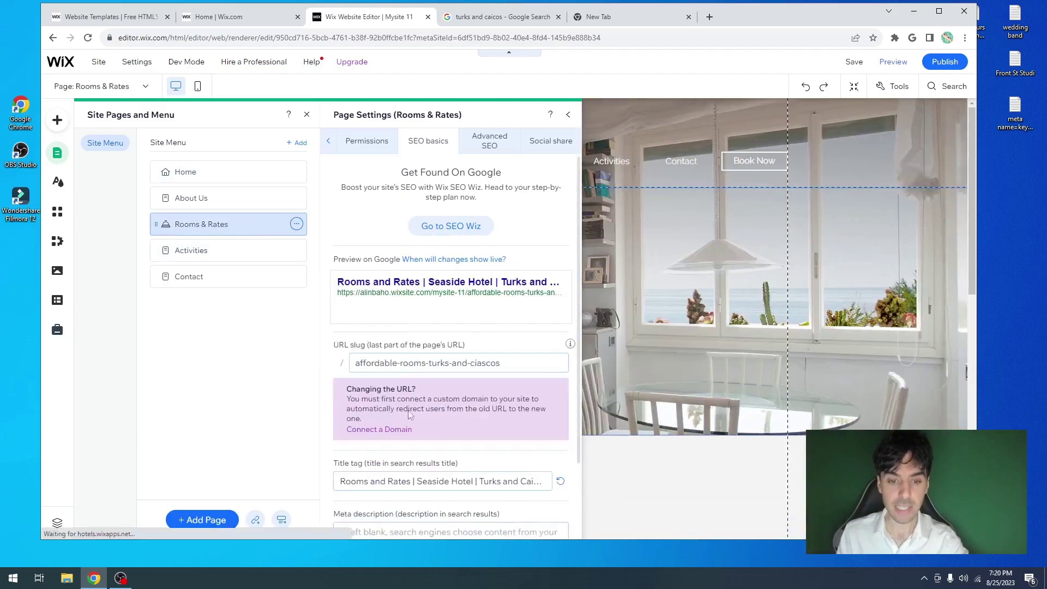
click(417, 365)
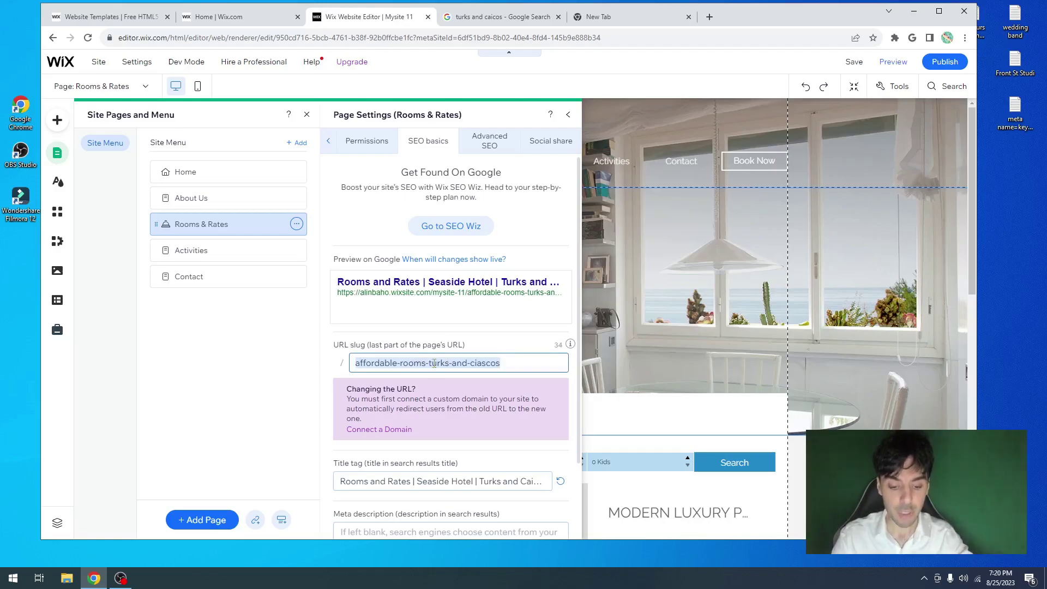
text(rooms)
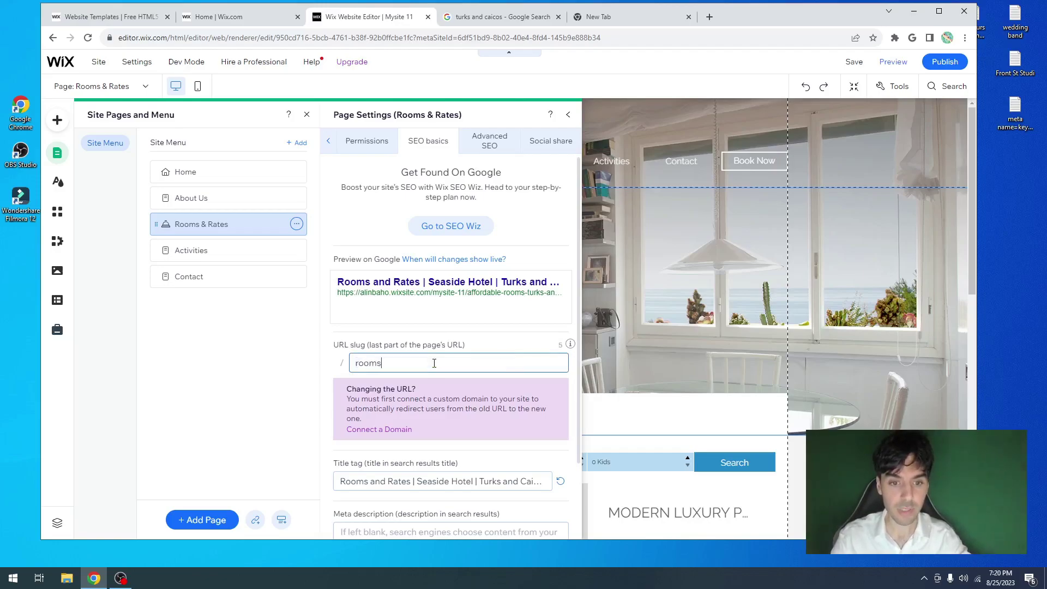
text(andrates)
key(Return)
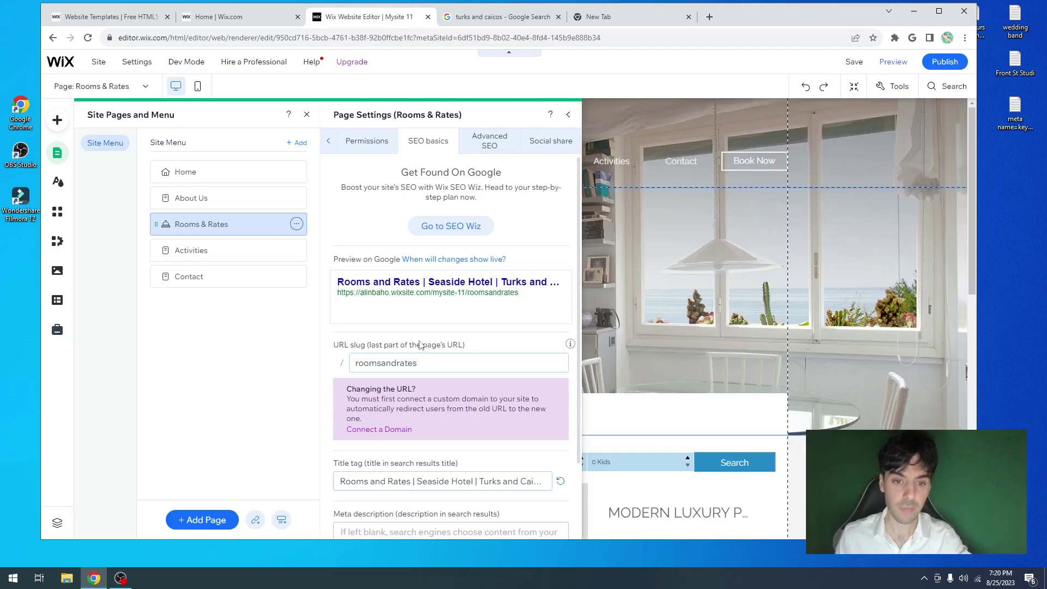
- Open the Home page's advanced SEO settings and expand its additional tags
click(203, 171)
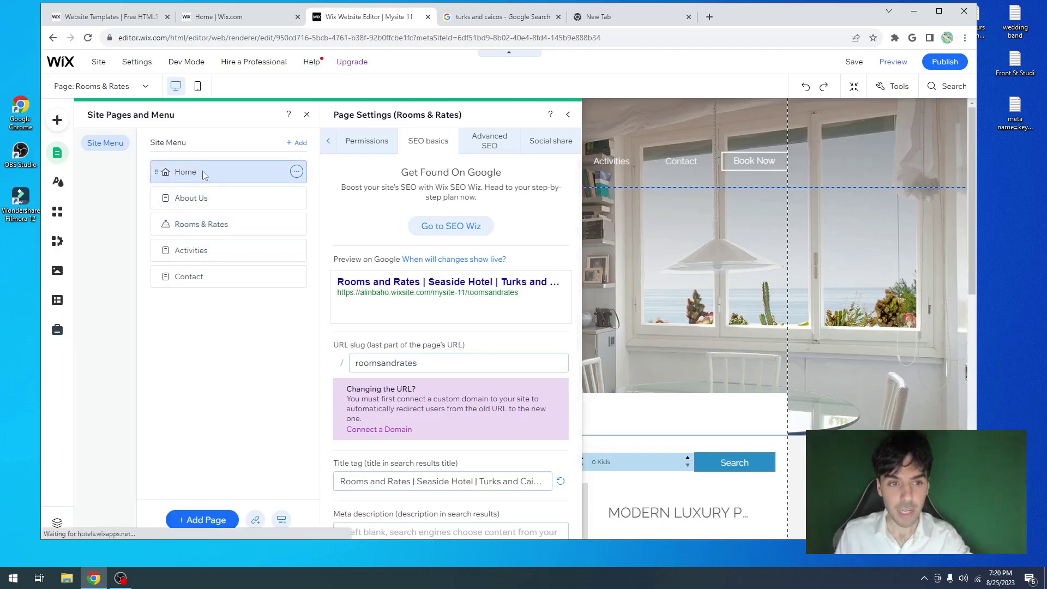
click(296, 171)
click(337, 177)
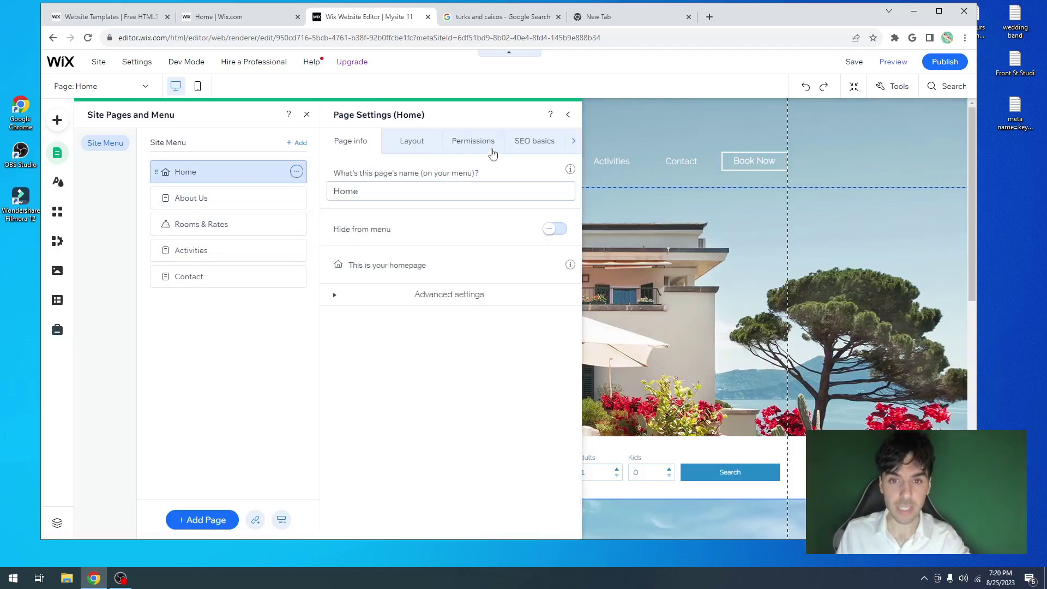
click(522, 142)
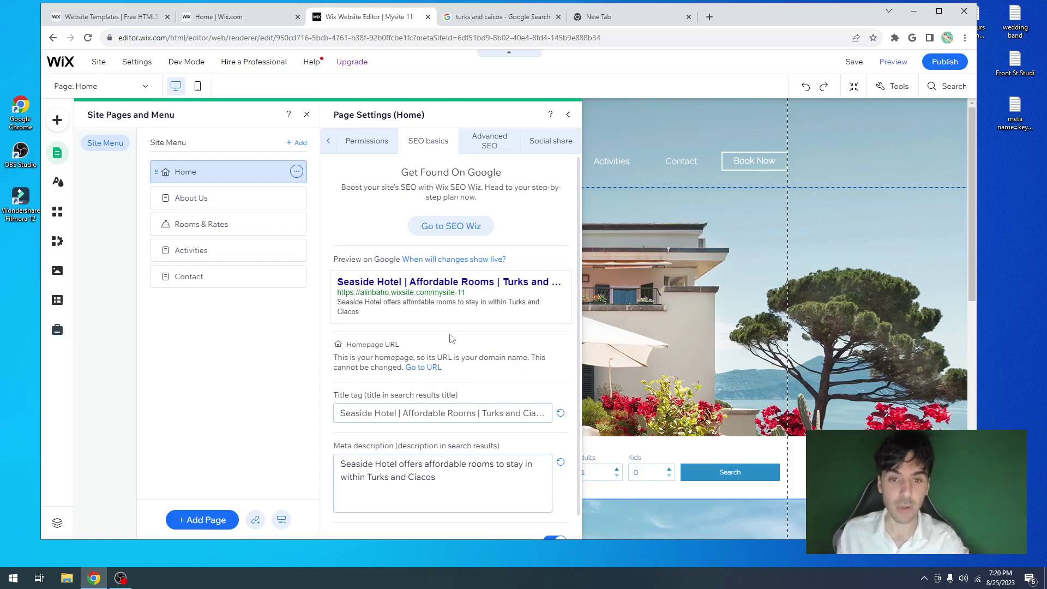
click(501, 155)
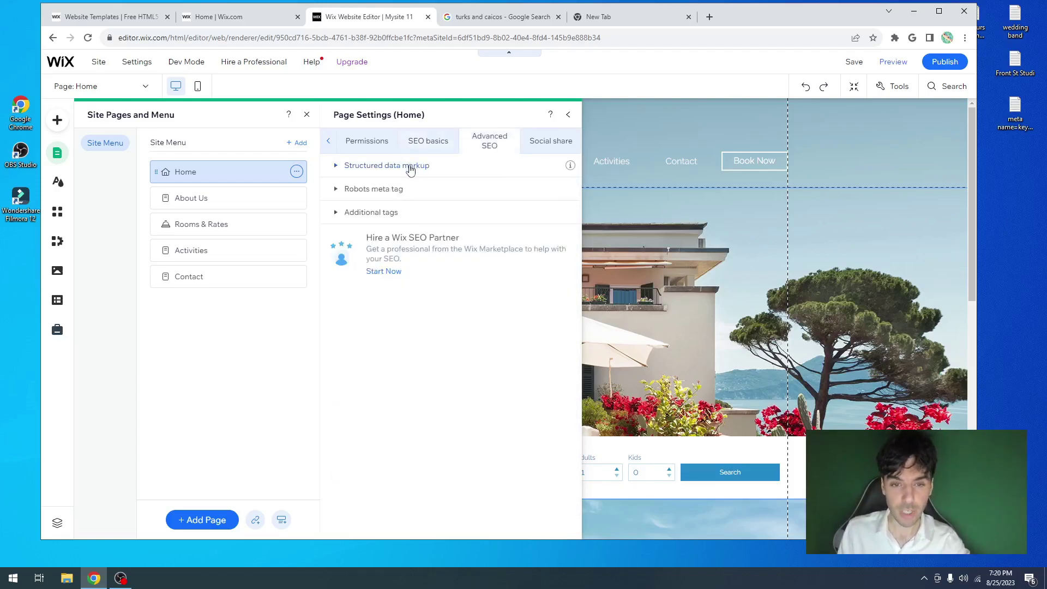
click(395, 217)
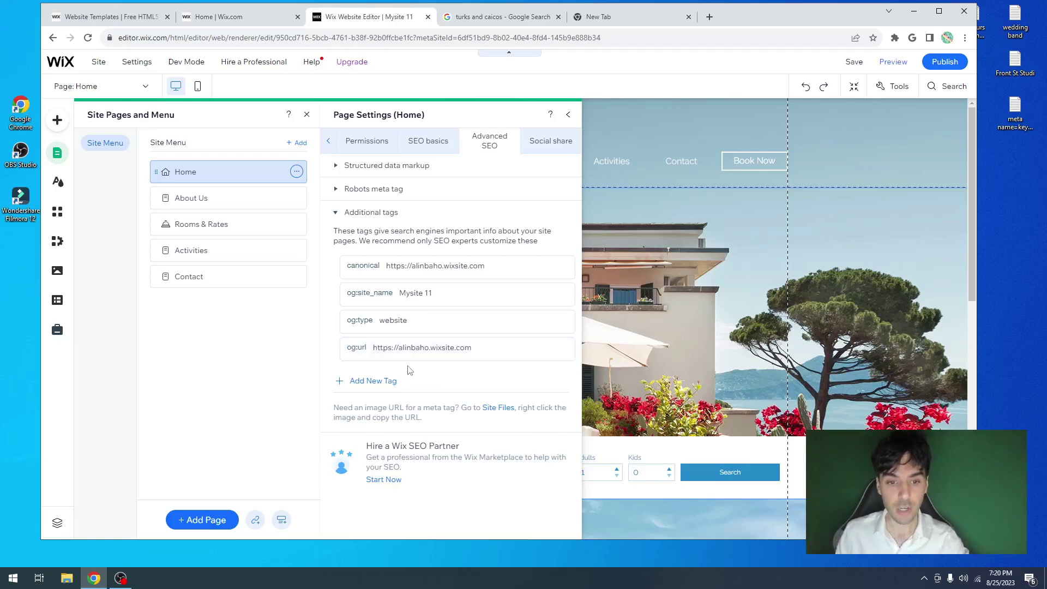
- Start a new meta tag for the Home page and fill it with the keywords meta code copied from the browser's New Tab address
click(384, 386)
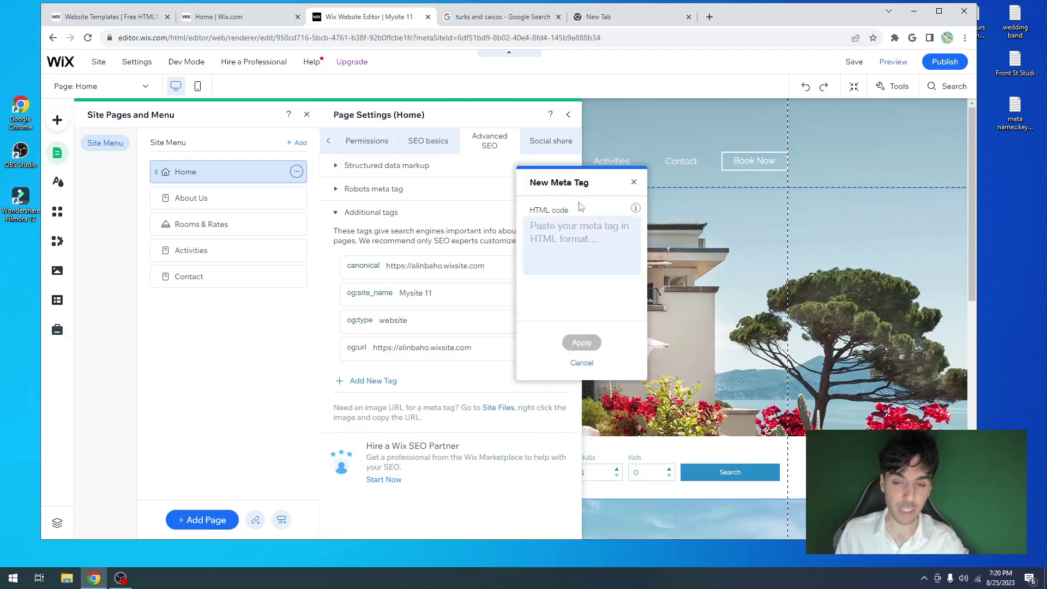
click(599, 17)
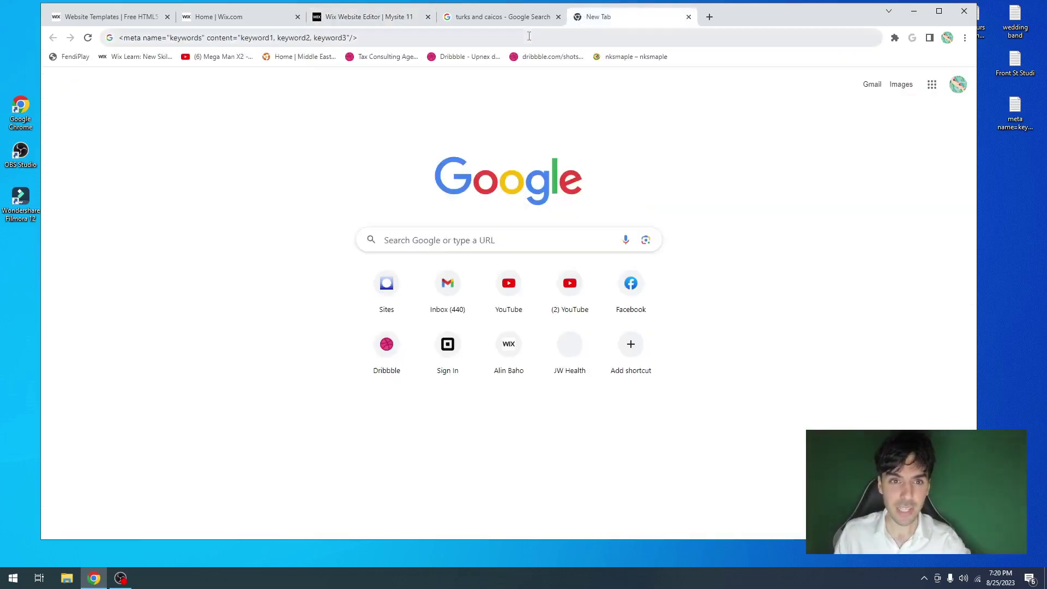
click(344, 37)
key(ctrl+c)
click(354, 18)
click(549, 231)
key(ctrl+v)
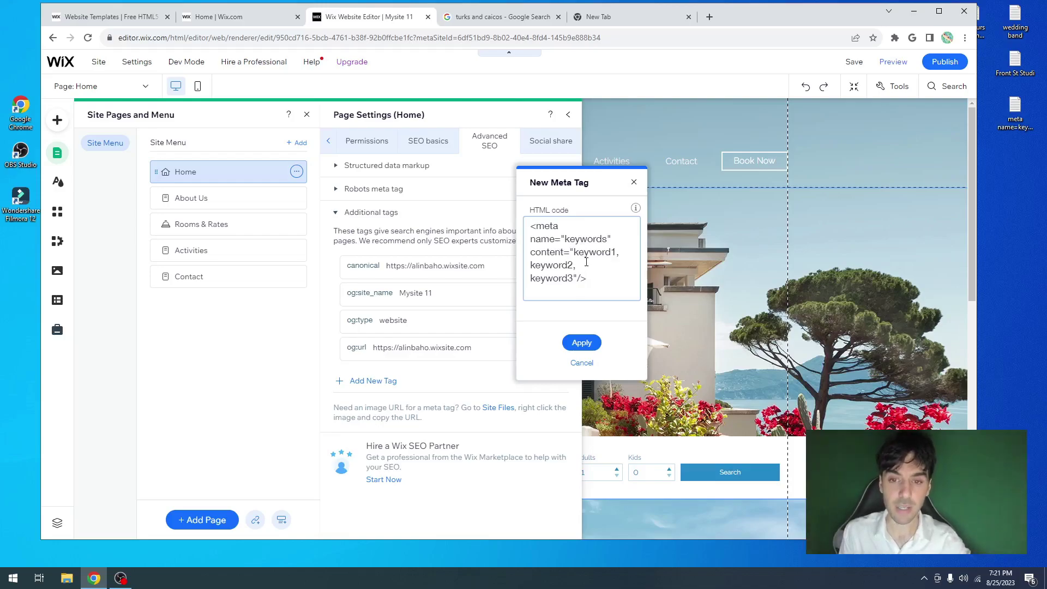
- Extend the meta tag's content with "Keyword 4, Keyword 5, Keyword 6" after keyword3 and apply the tag
drag(575, 253, 610, 252)
drag(532, 265, 575, 281)
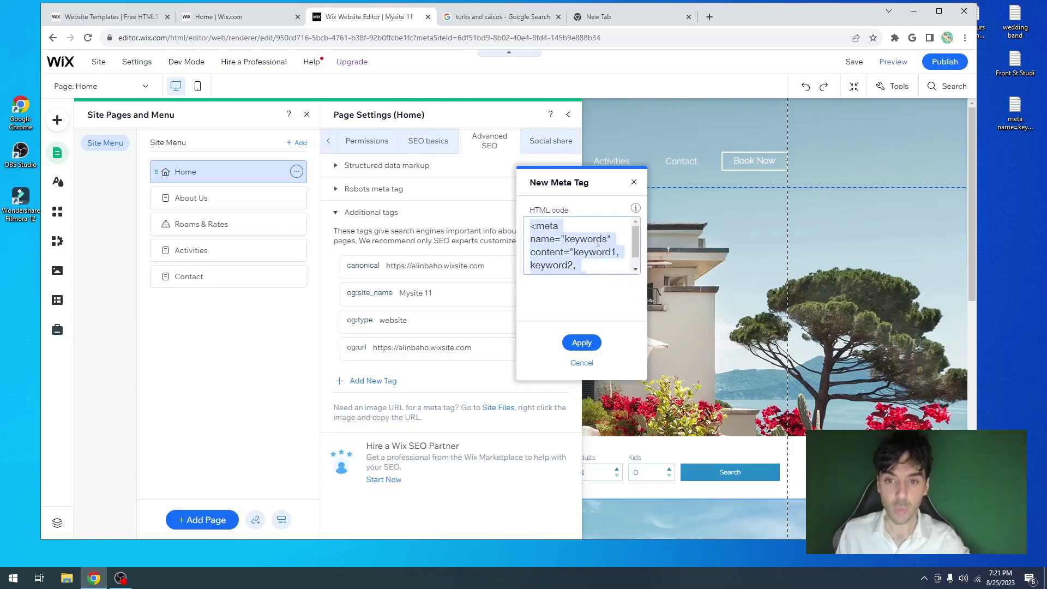
click(574, 253)
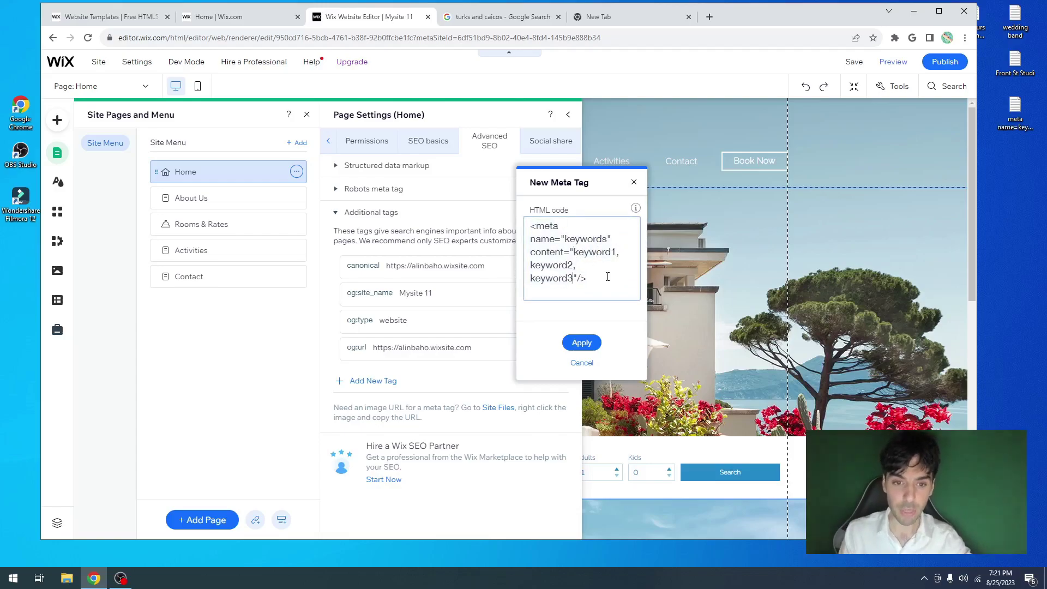
text(,)
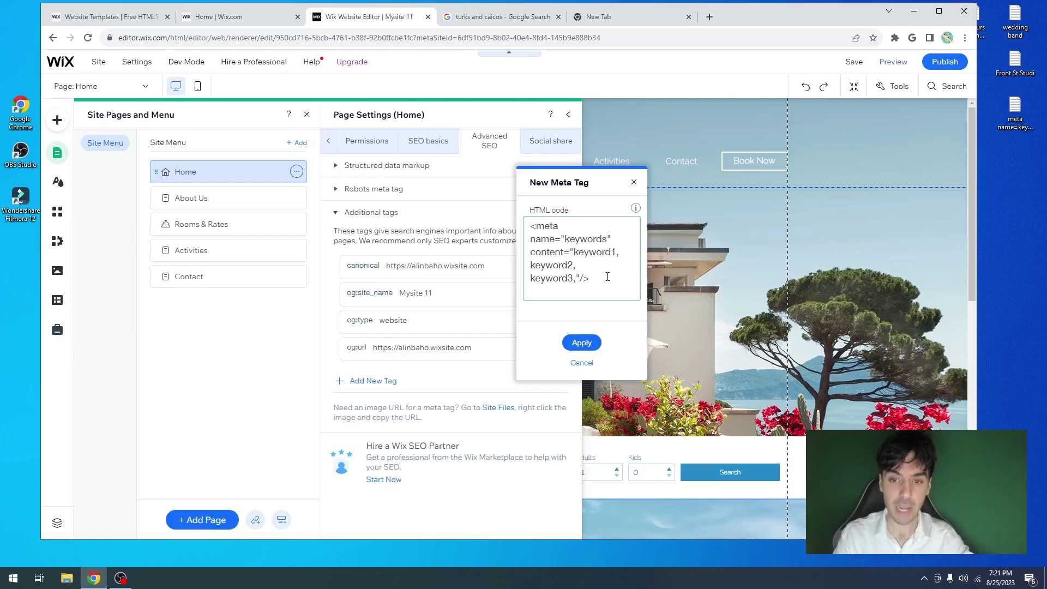
text(Keyword)
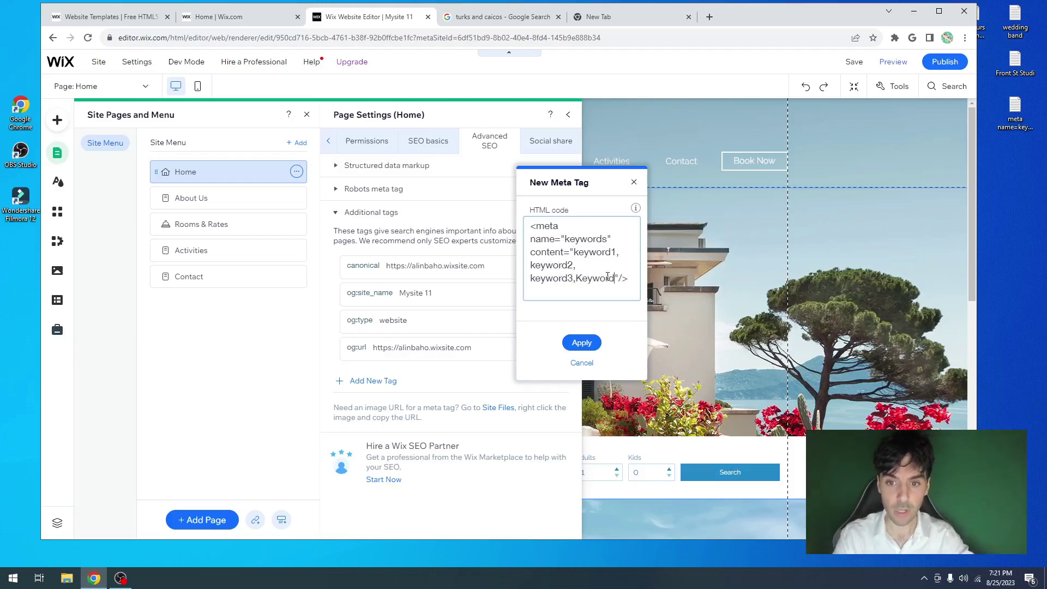
text( 4, Keyw)
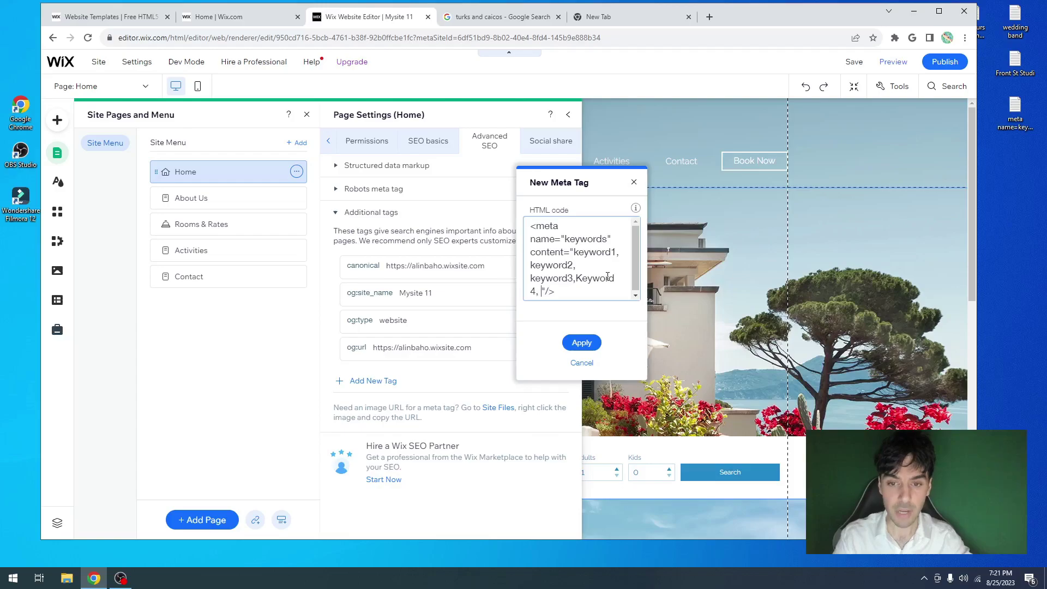
text(ord 5, Key)
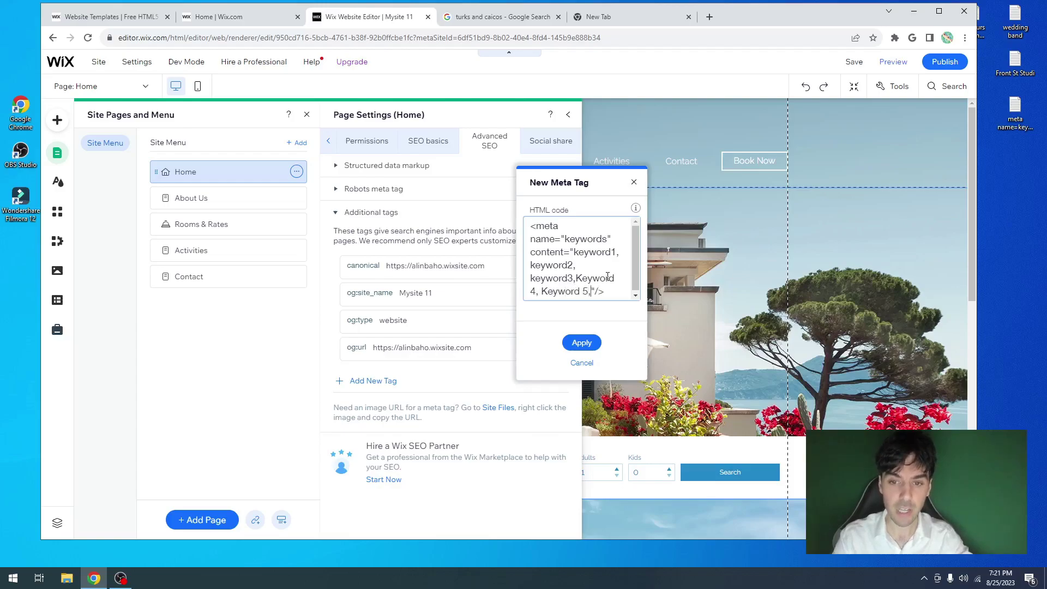
text(word 6)
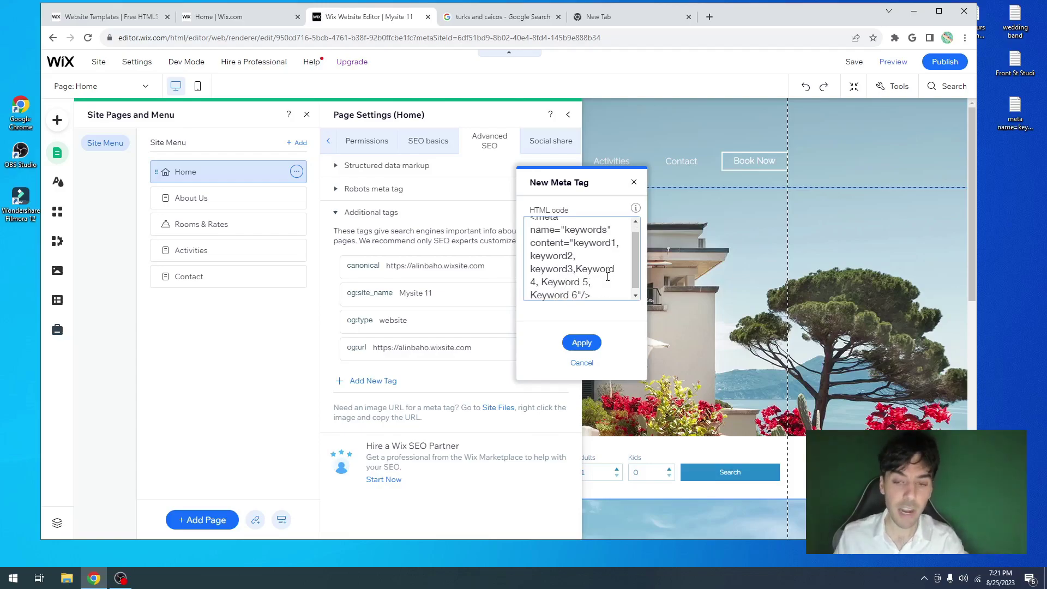
click(583, 343)
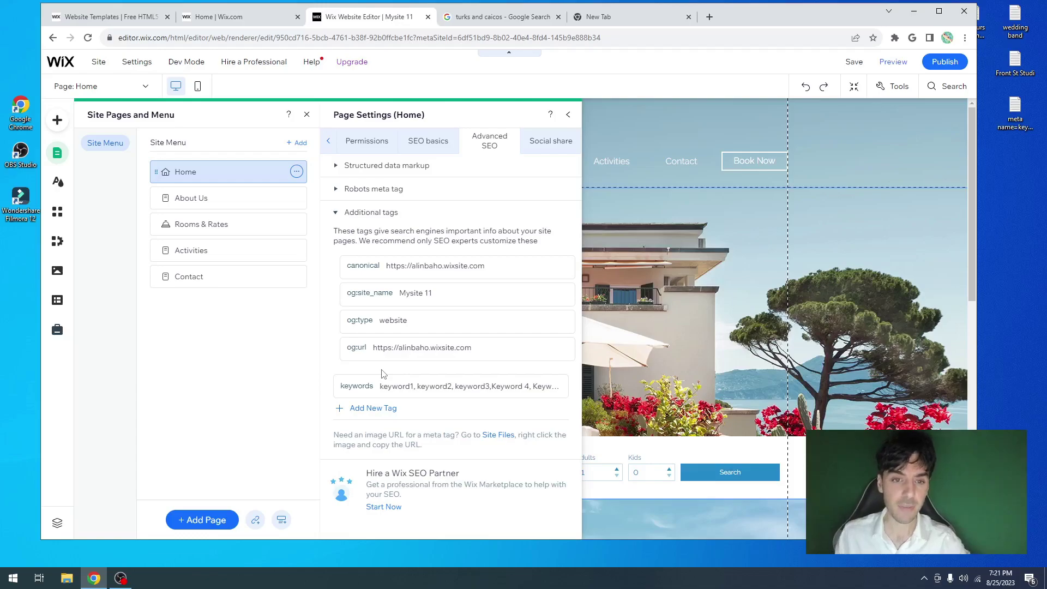
- Collapse the additional tags, expand the Home page's structured data markup and start a new markup
click(337, 215)
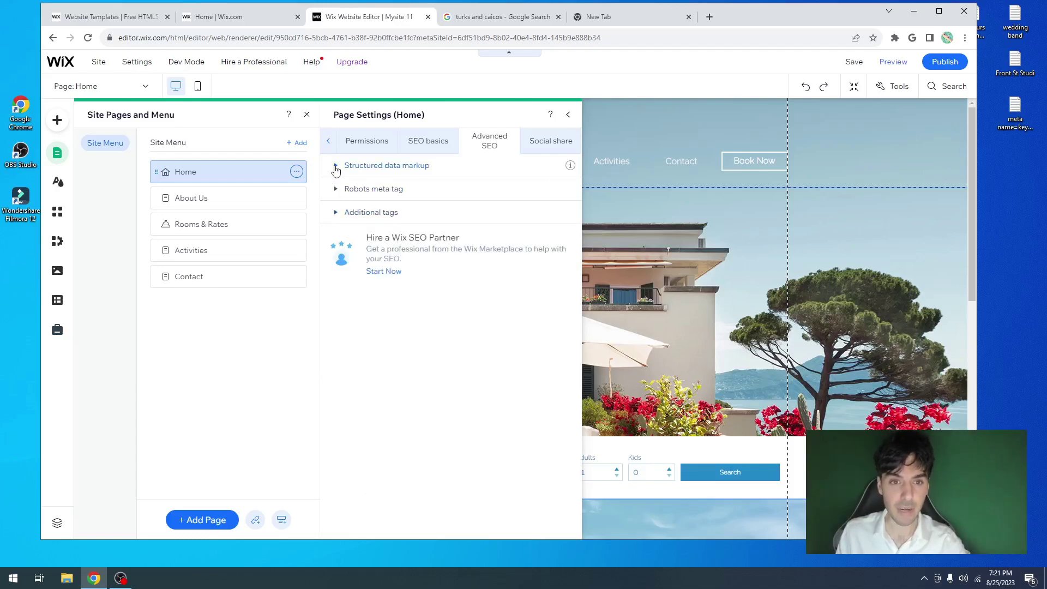
click(335, 169)
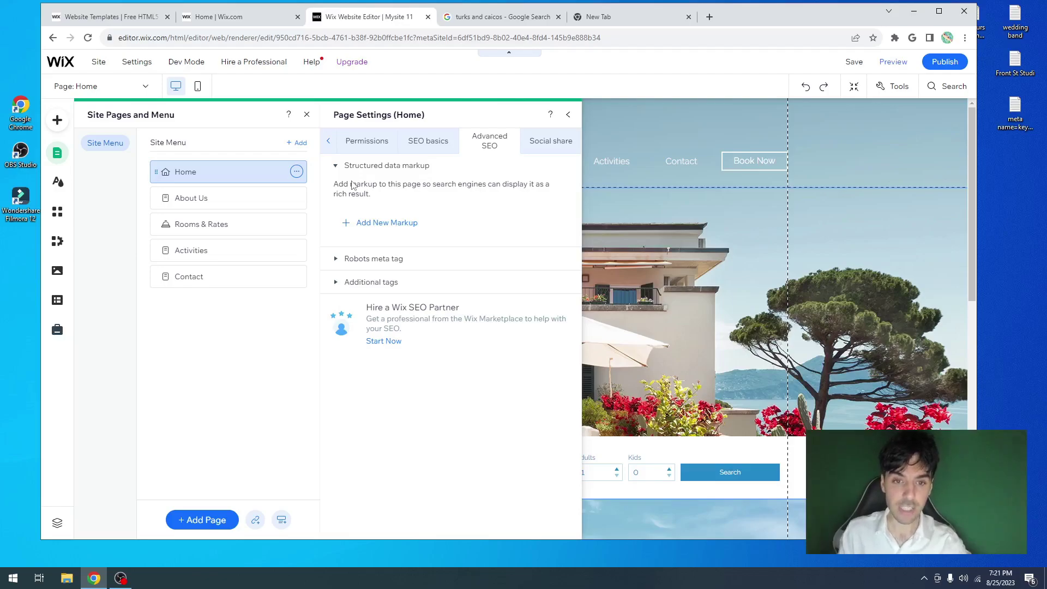
click(385, 223)
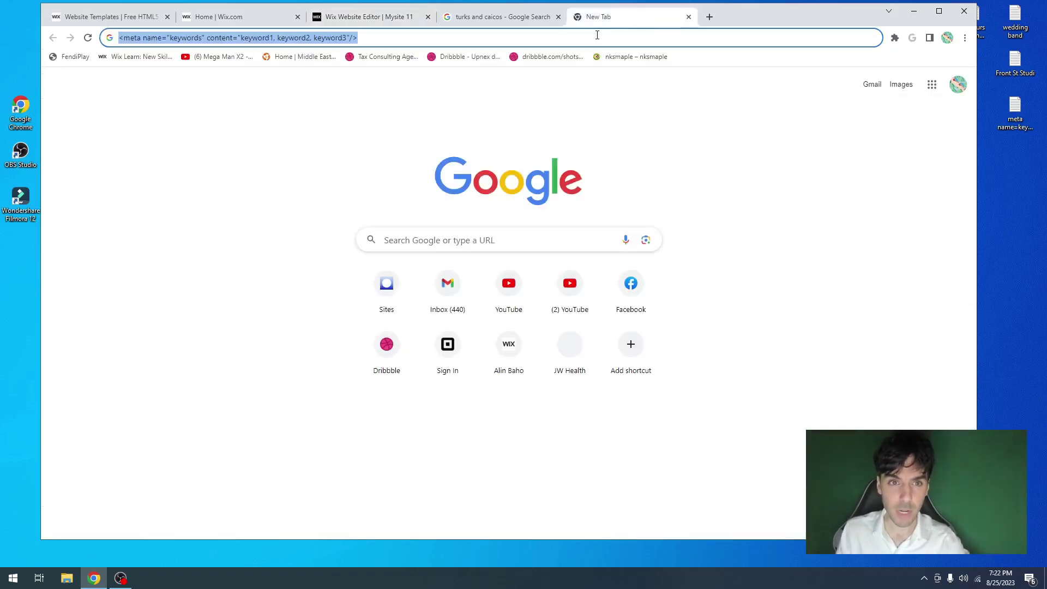
- Search Google for who the Wix SEO developer is and examine the featured snippet's text
text(who)
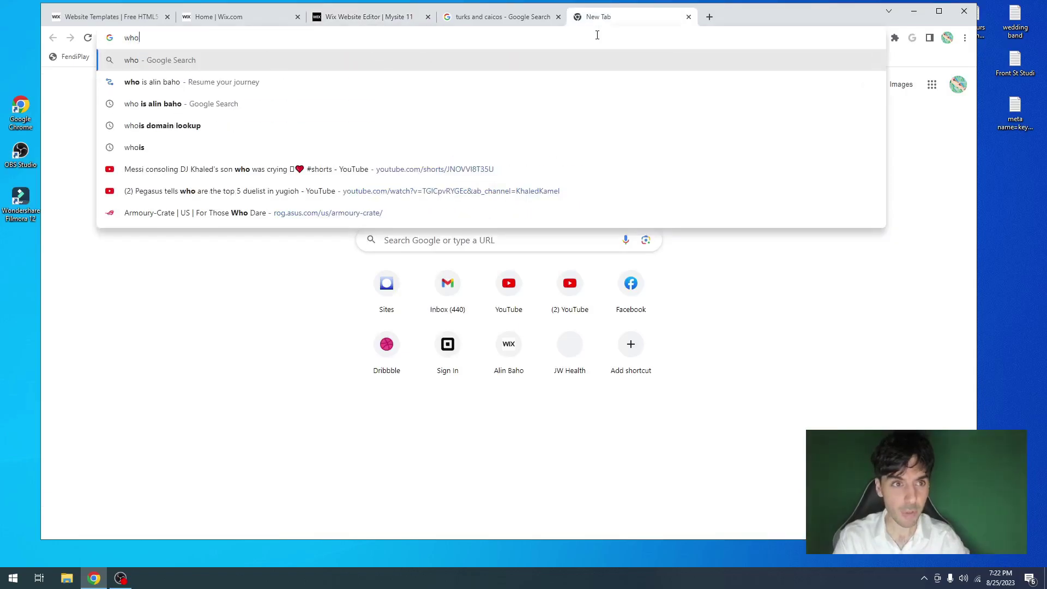
text( is alin baho)
key(Return)
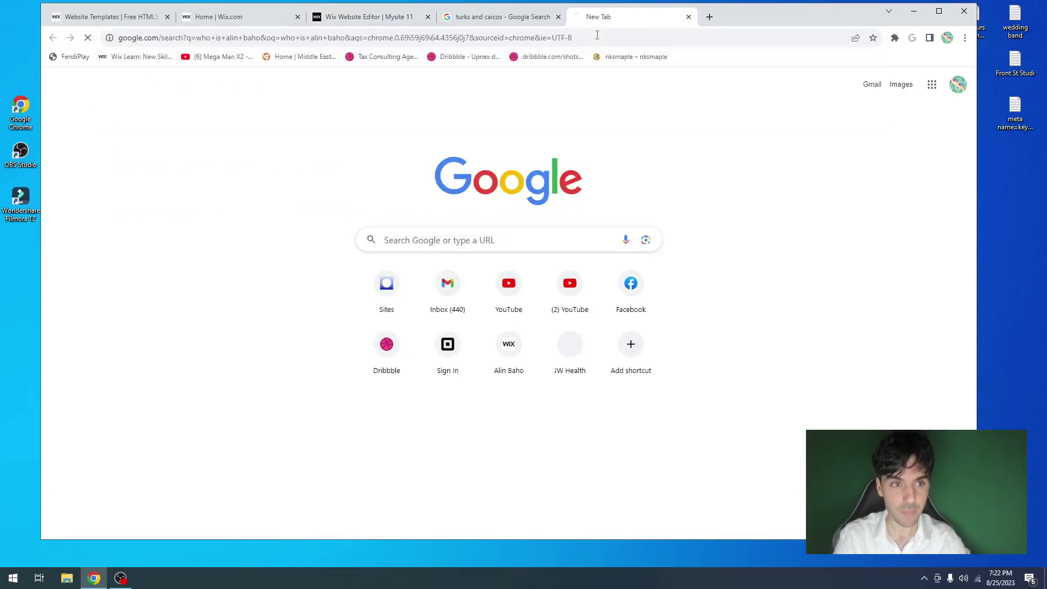
drag(162, 173, 370, 210)
click(371, 211)
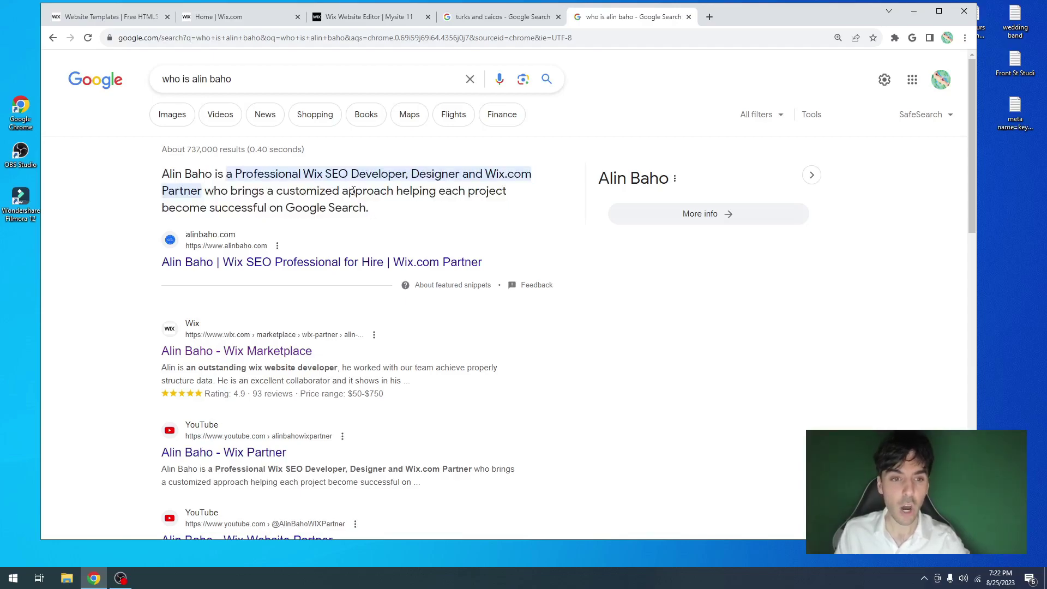
drag(407, 284, 469, 307)
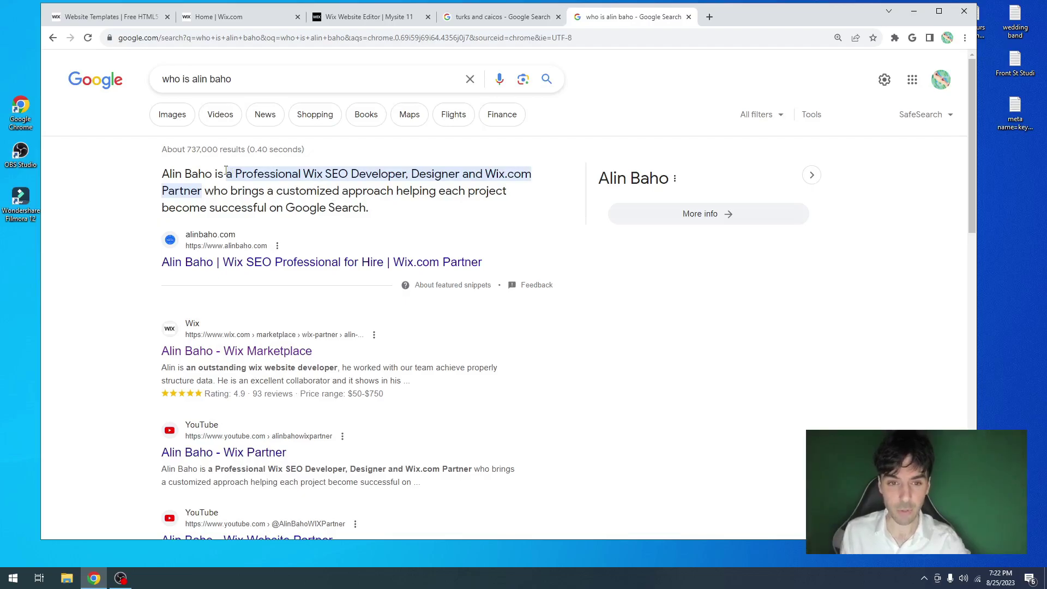
drag(229, 175, 375, 218)
click(380, 220)
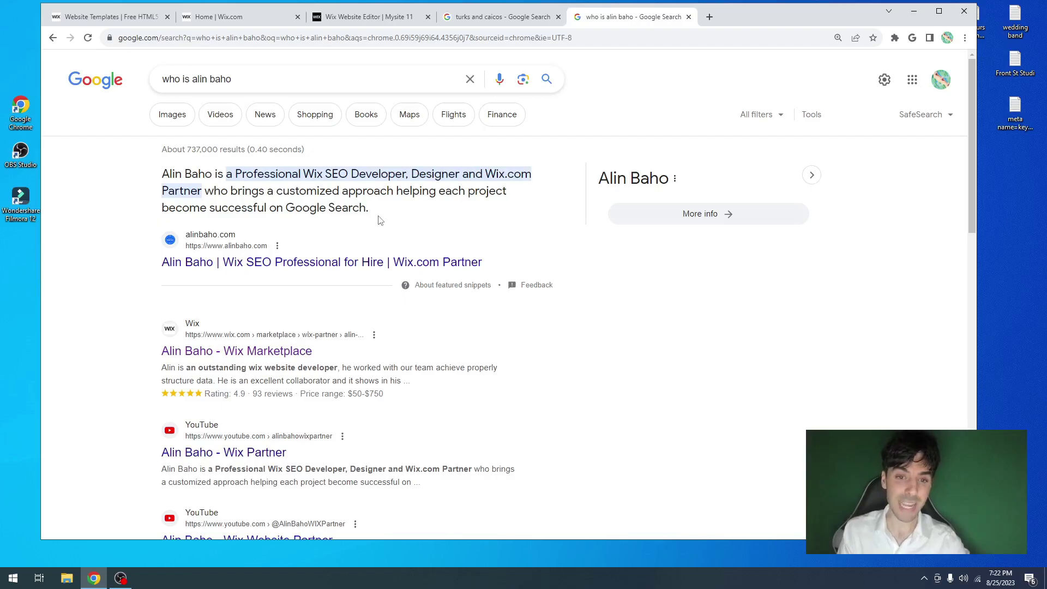
- Search Google for whether the same developer is good at SEO, using the suggested query
triple_click(242, 78)
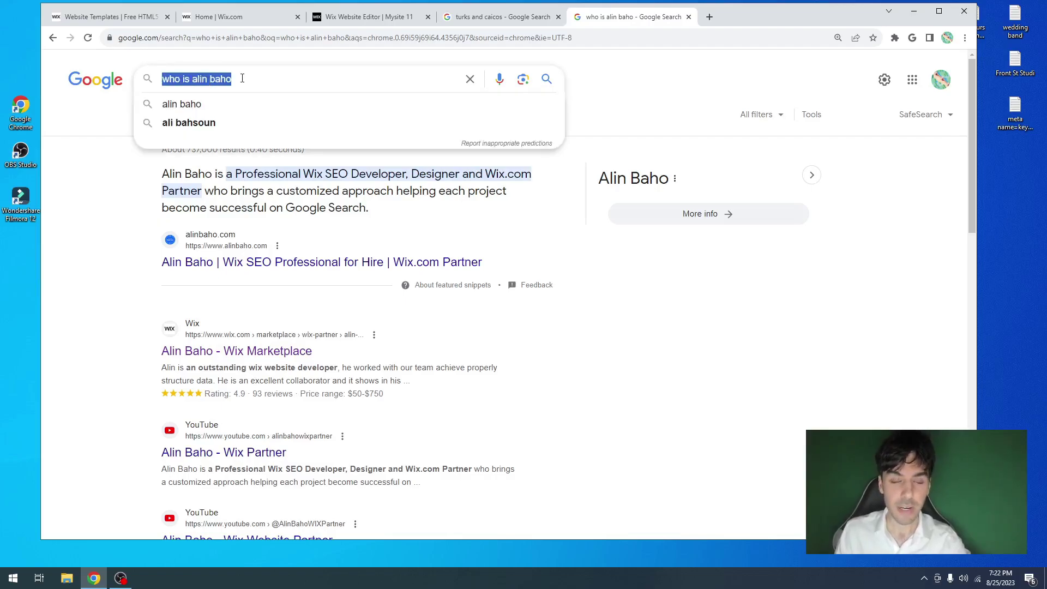
text(is alin)
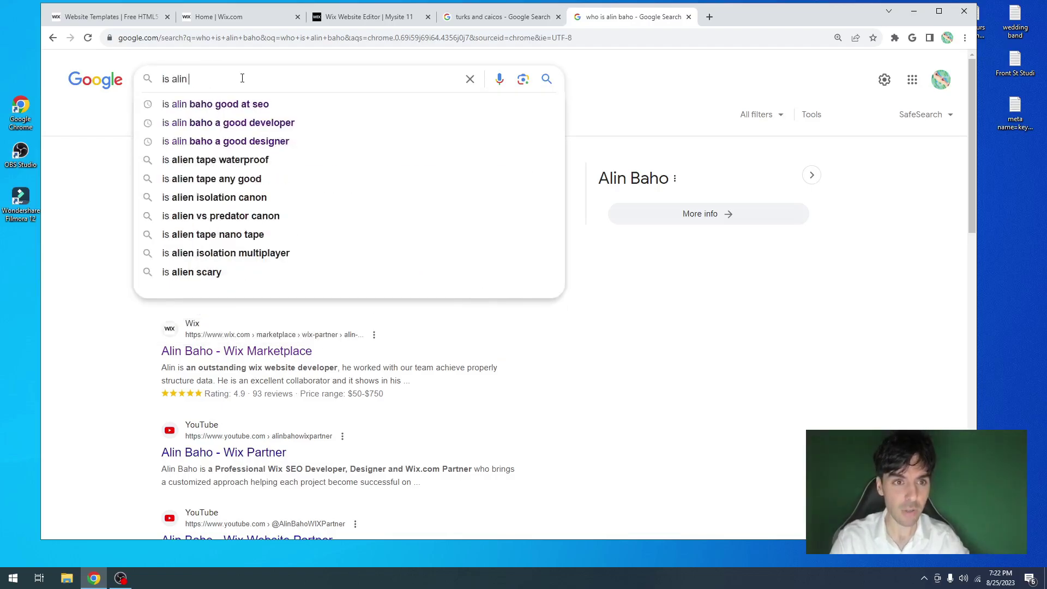
key(Down)
key(Return)
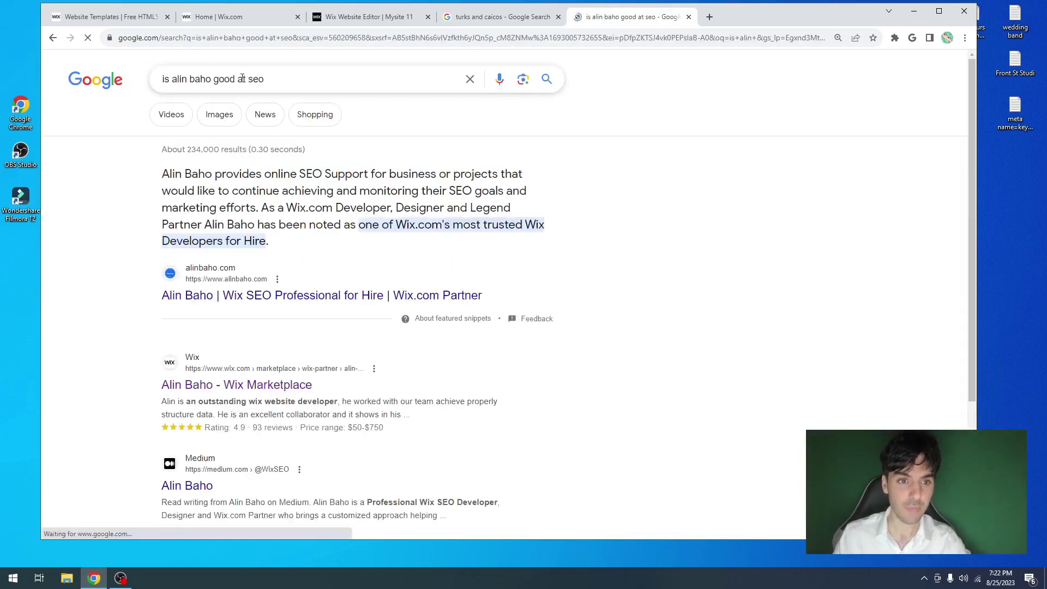
- Examine the featured snippet's text about the developer's SEO support
drag(164, 174, 375, 249)
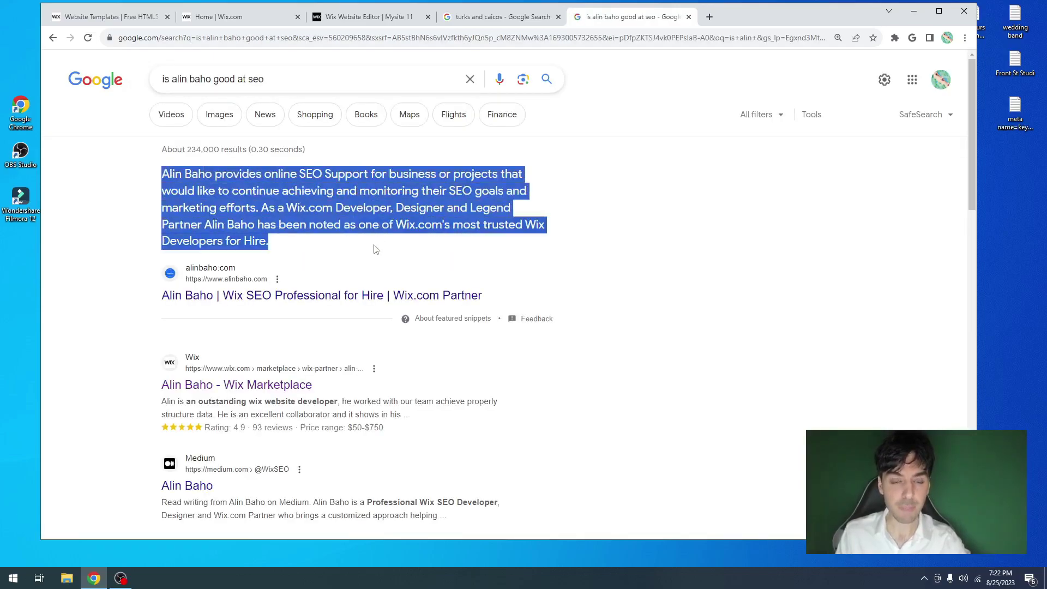
click(355, 214)
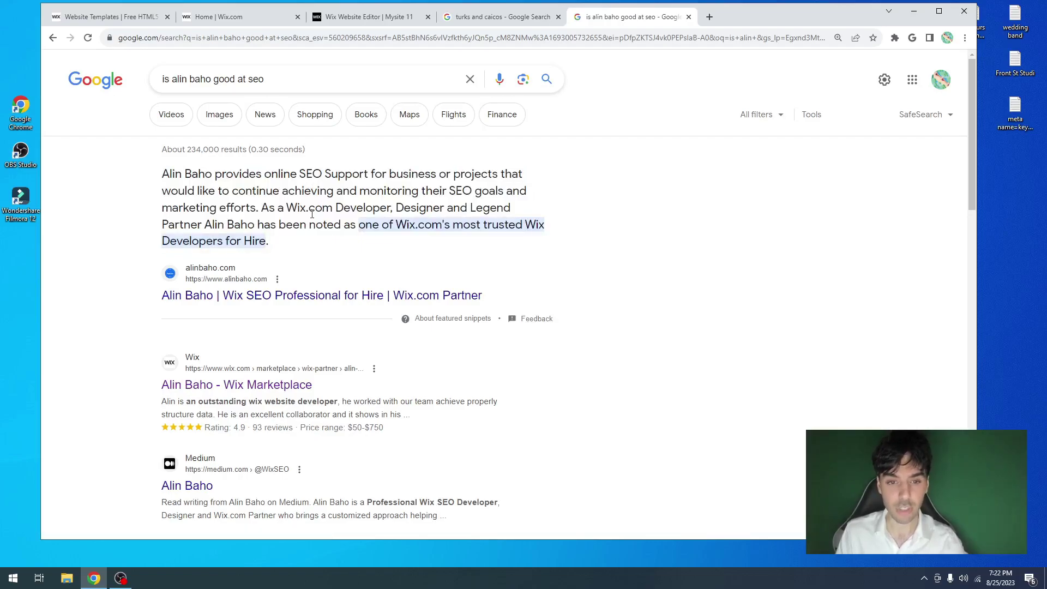
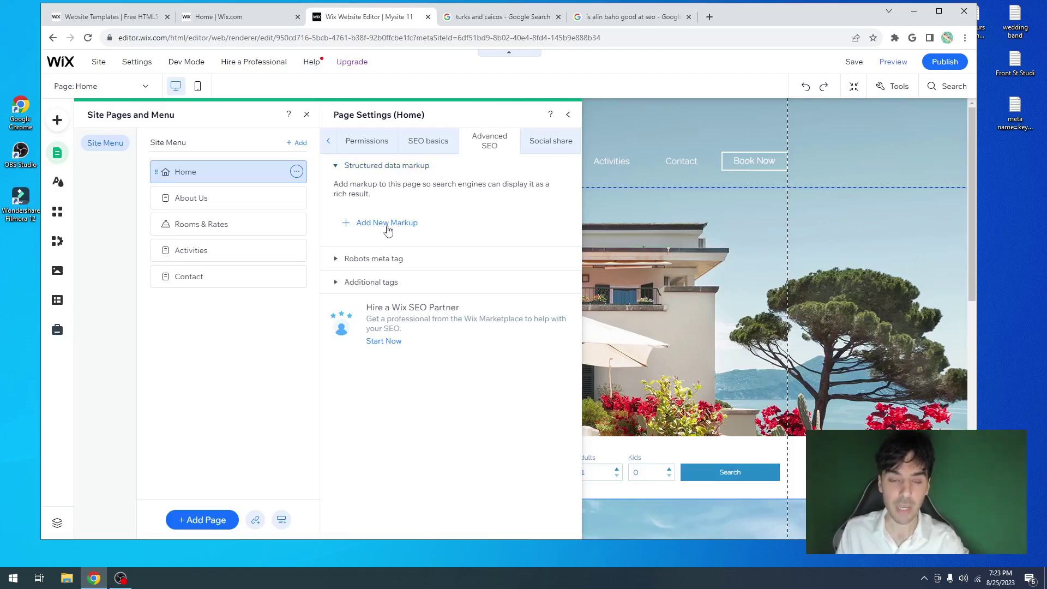
- Switch to the Wix editor, copy the Home page's title tag text and return to the page's advanced SEO settings
click(432, 144)
click(425, 413)
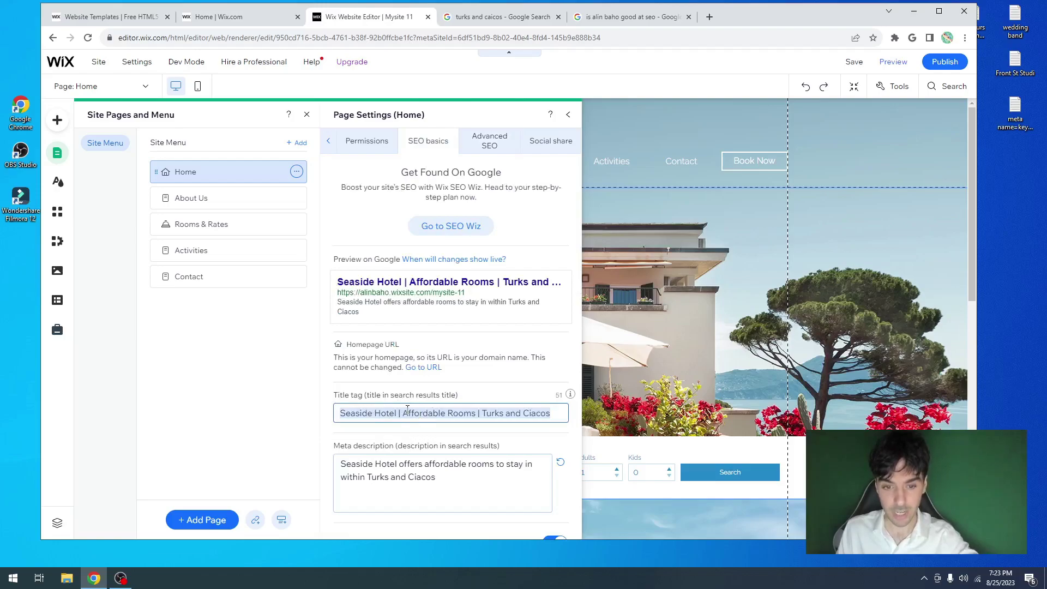
click(480, 146)
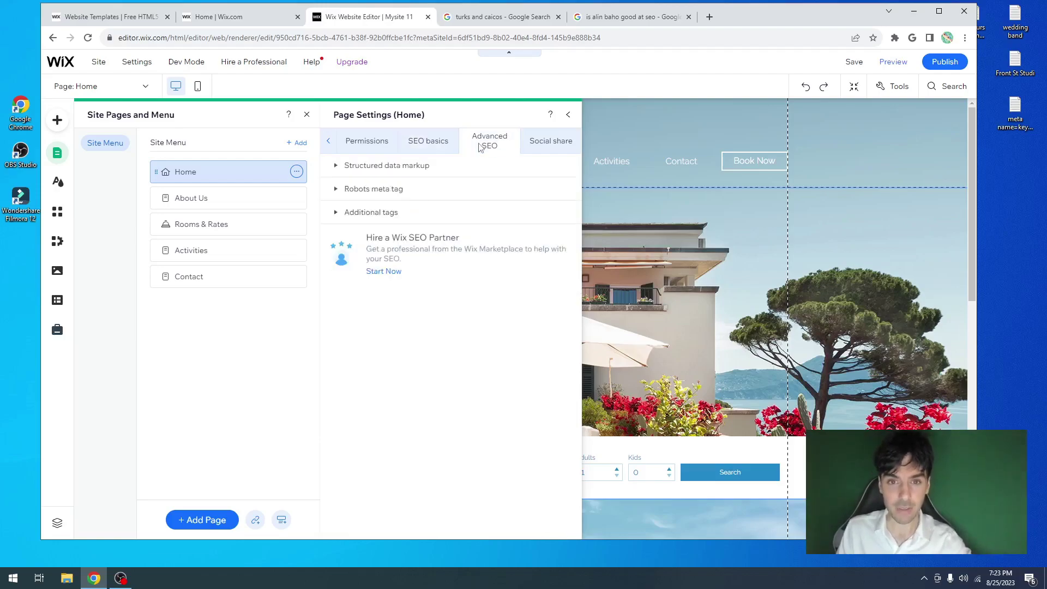
- Start a new structured data markup for the Home page and name it "Good Rich Results"
click(387, 167)
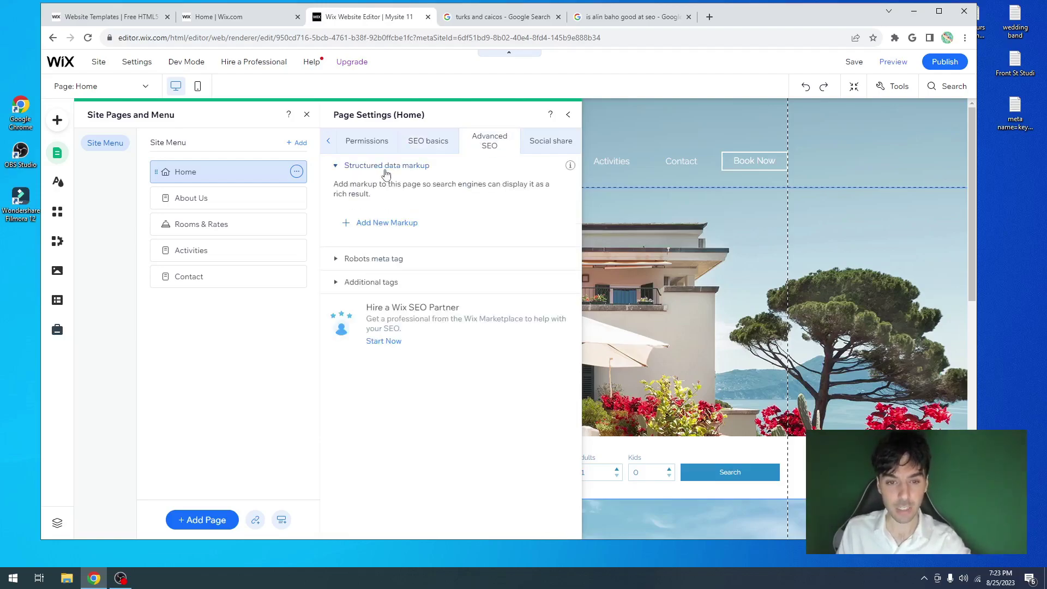
click(389, 225)
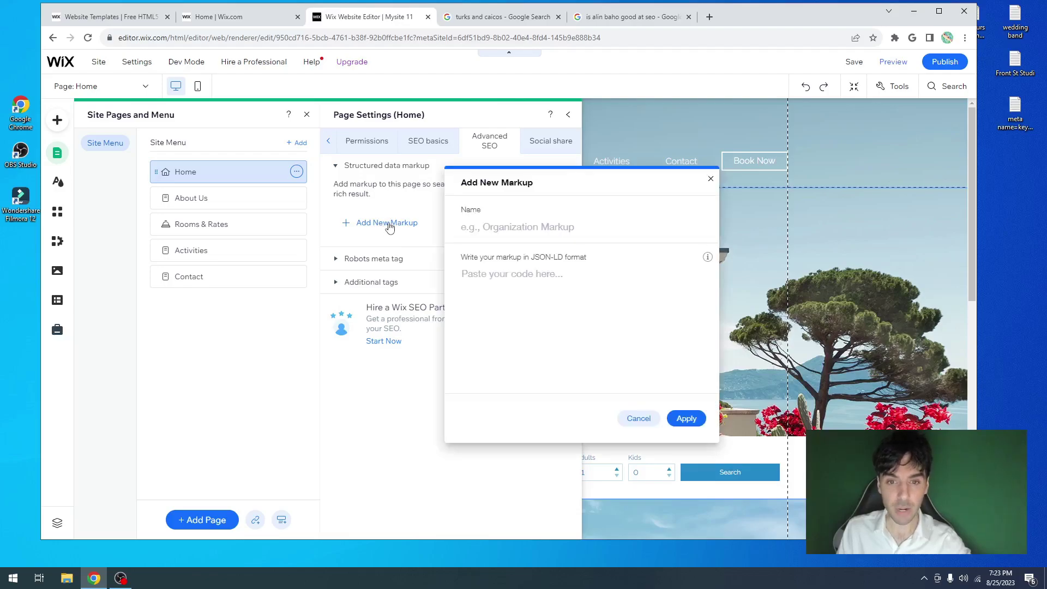
click(505, 225)
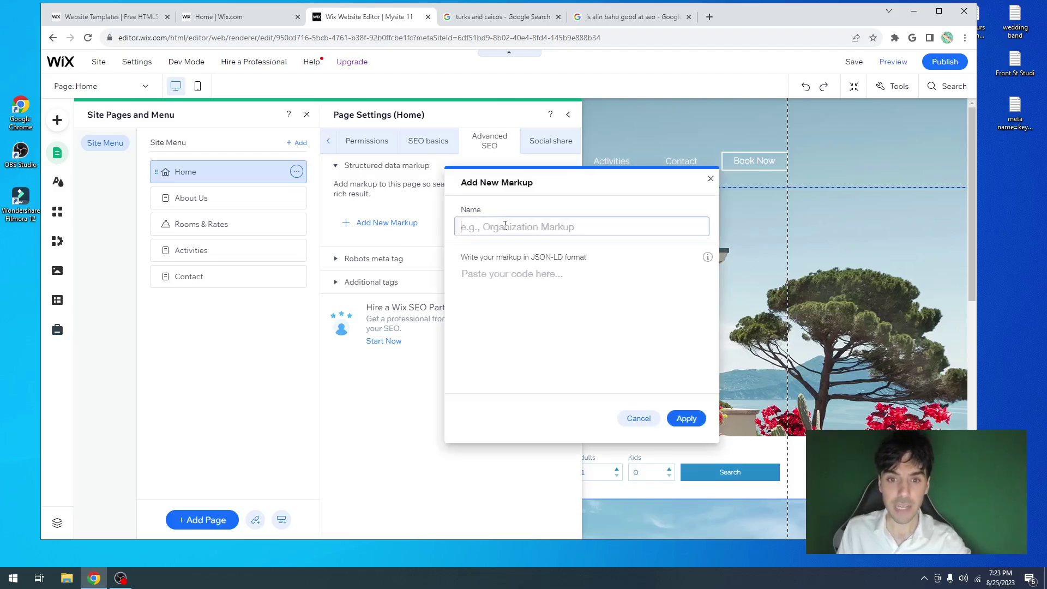
text(Good Rich Results)
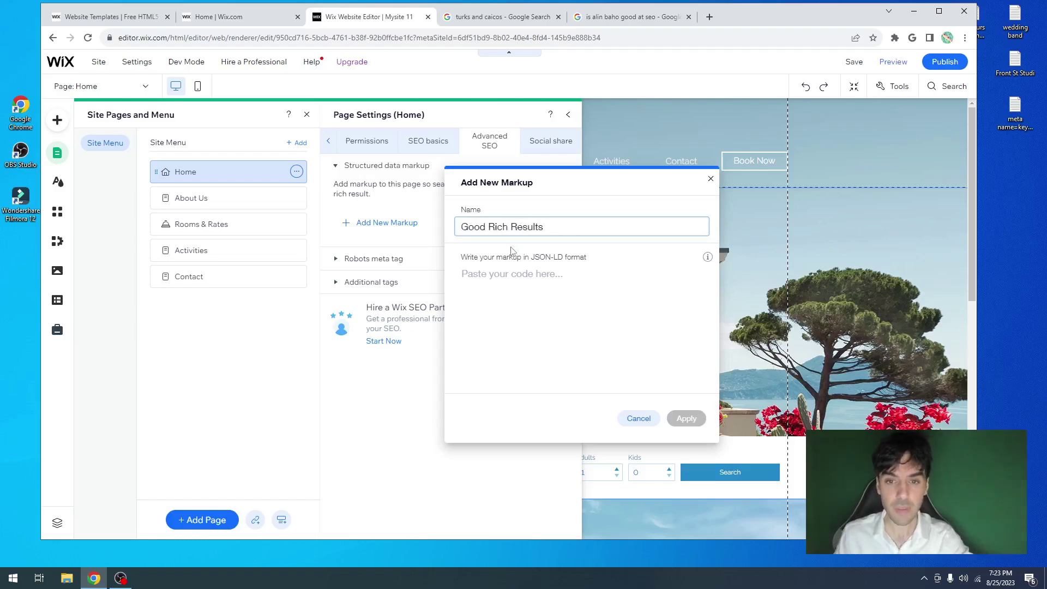
click(511, 251)
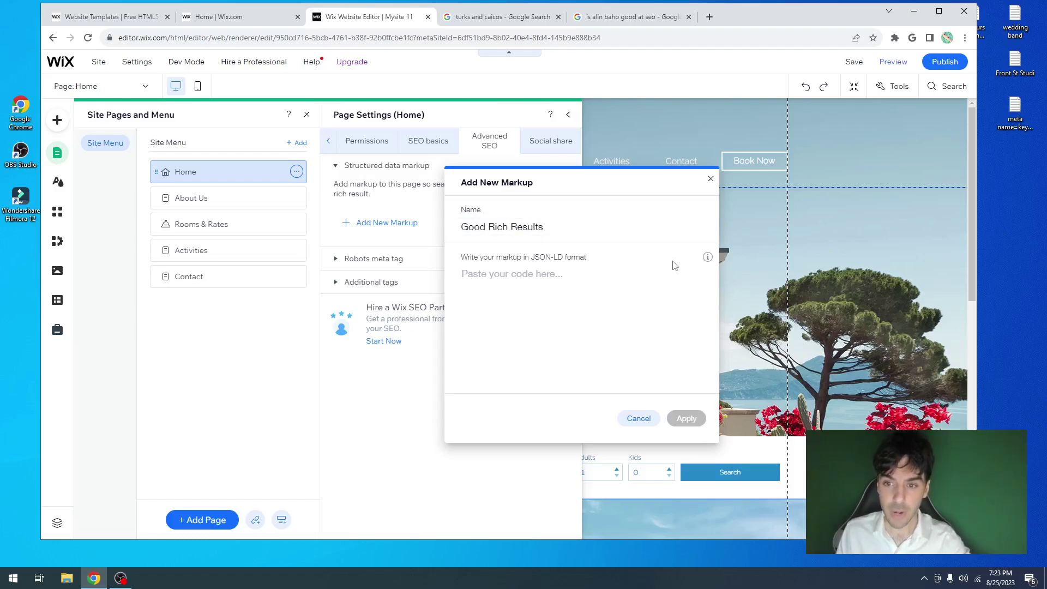
- Open the external markup generator linked from the markup help and choose Website as the Schema.org markup type
mouse_move(707, 264)
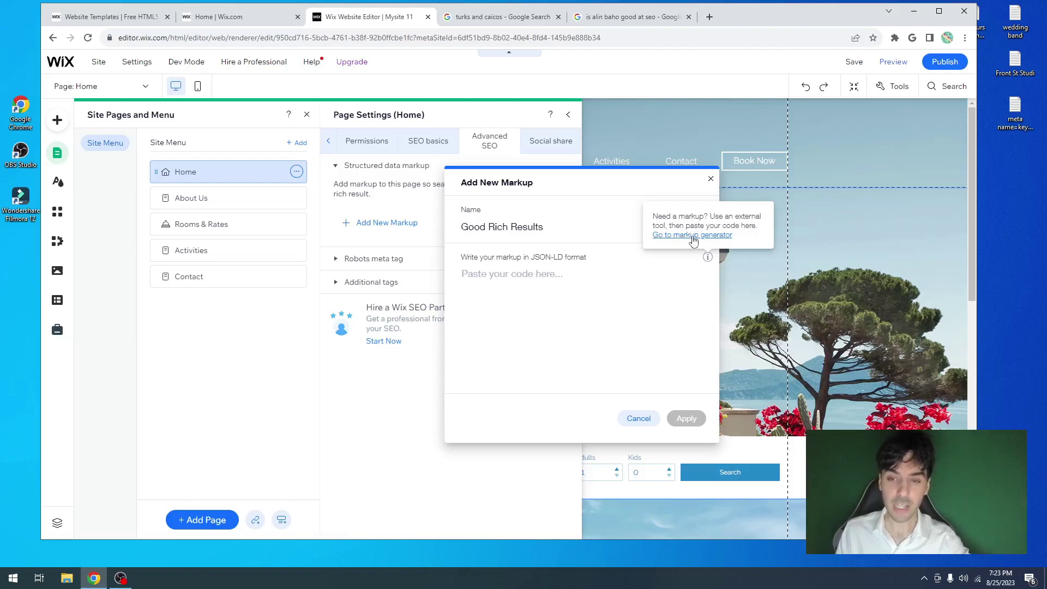
click(694, 235)
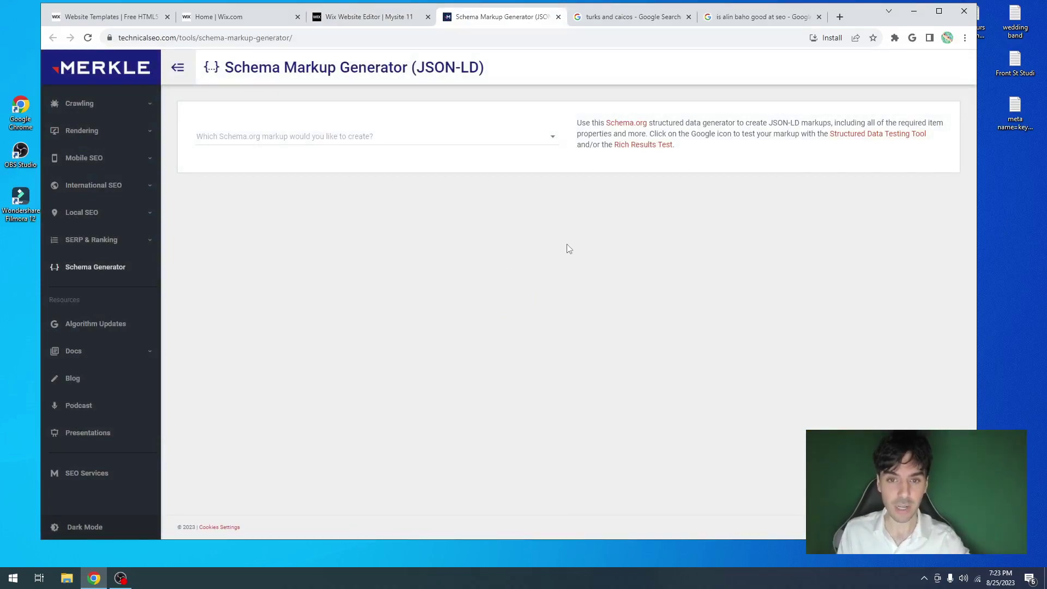
click(364, 140)
scroll(308, 183, down, 3)
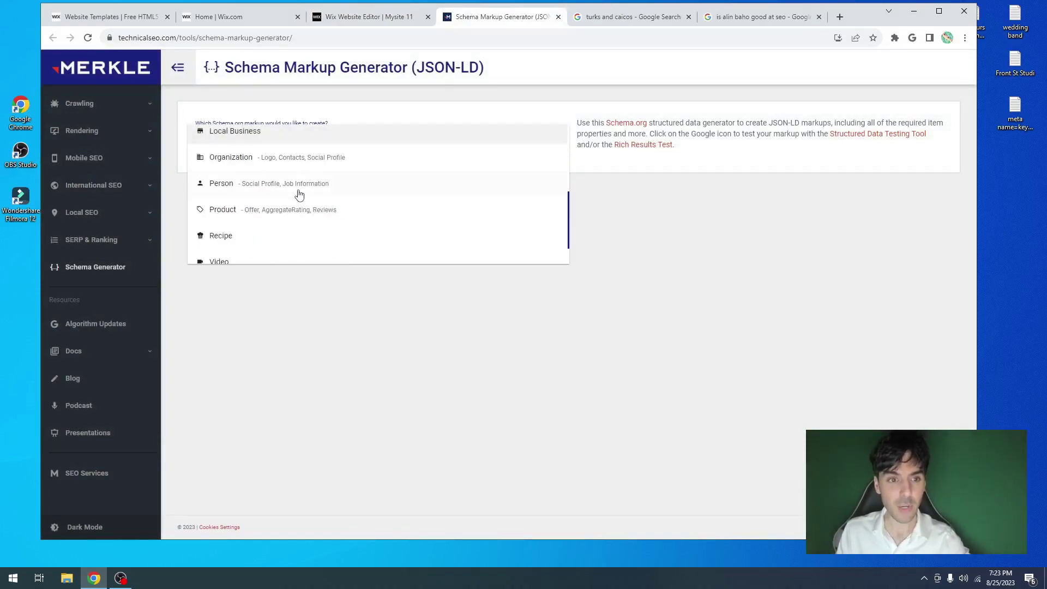
scroll(298, 195, down, 2)
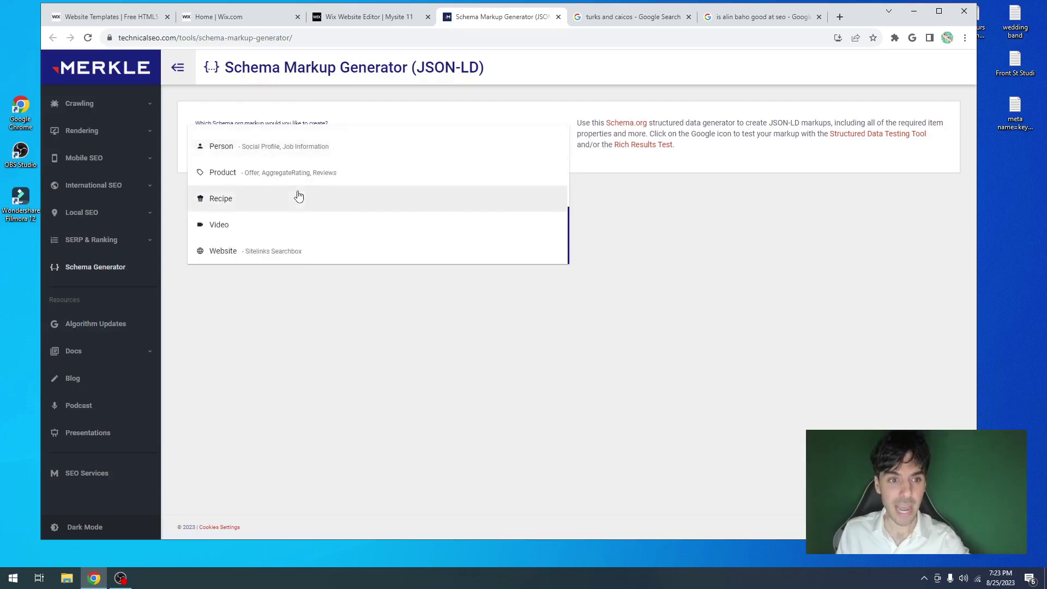
click(240, 253)
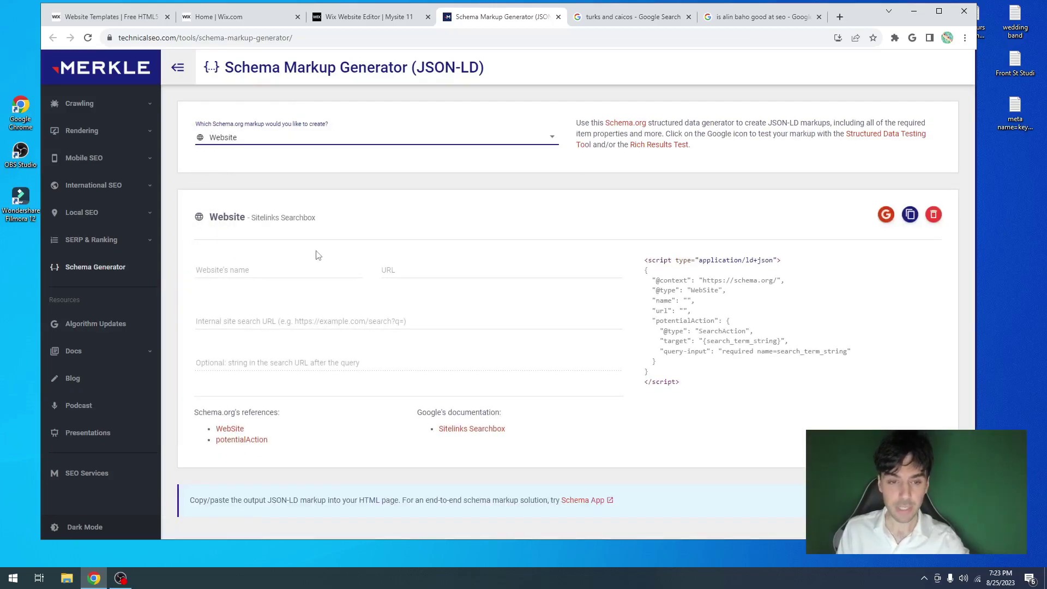
- Set the website's name to "Seaside Hotel | Affordable Rooms | Turks and Ciacos" and enter the developer's domain without https as the URL
click(256, 271)
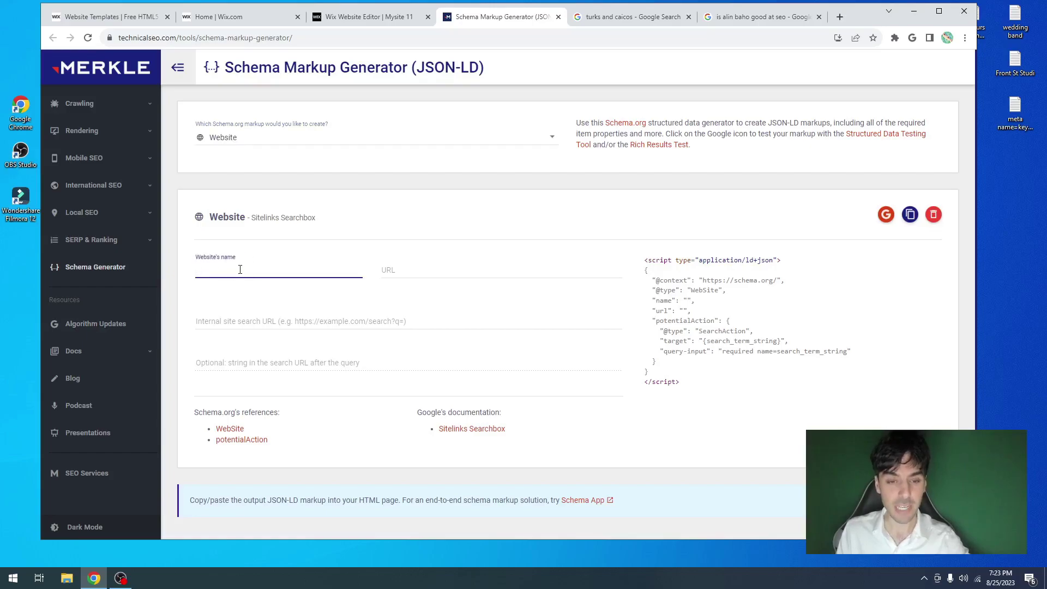
text(Seaside Hotel | Affordable Rooms | Turks and Ciacos)
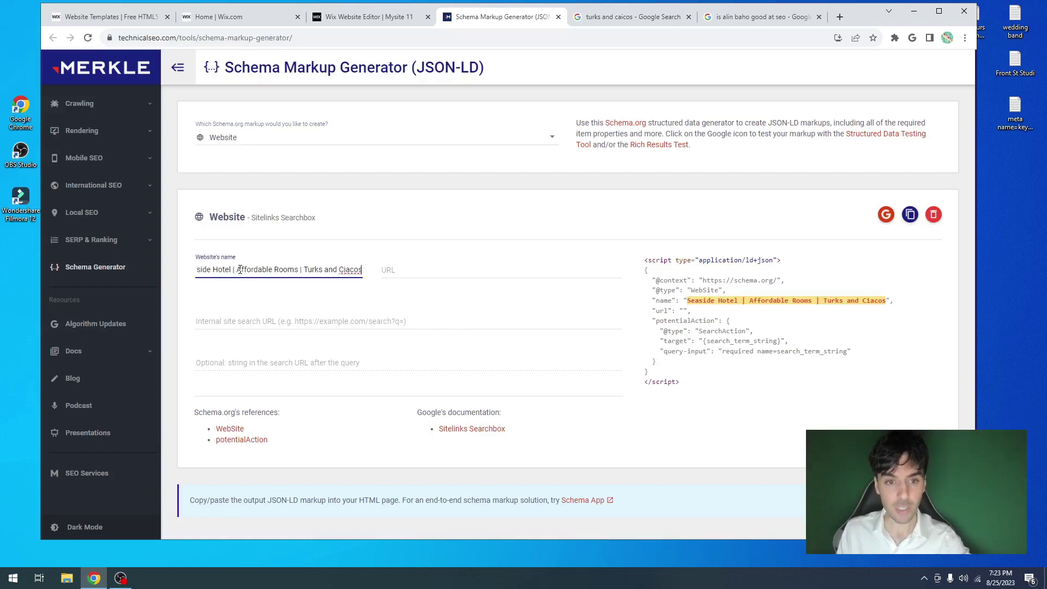
click(398, 15)
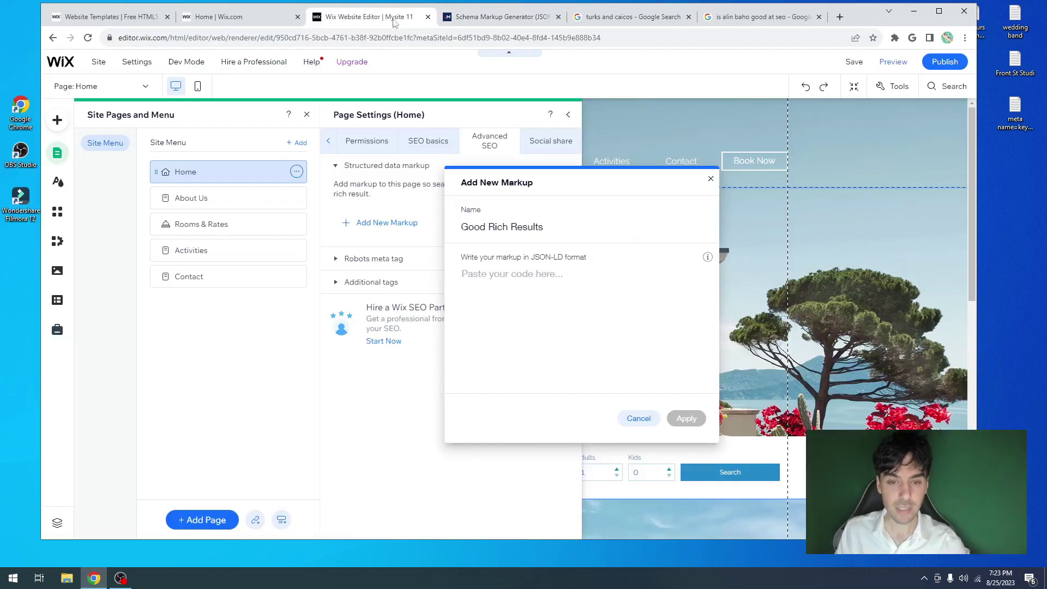
click(478, 21)
click(438, 267)
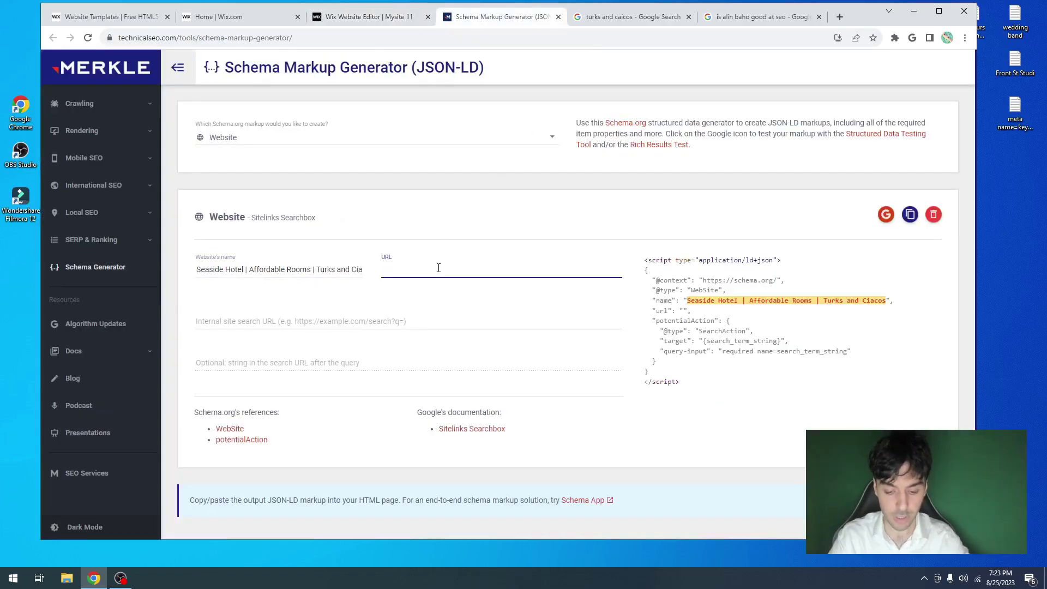
text(alinbaho.com)
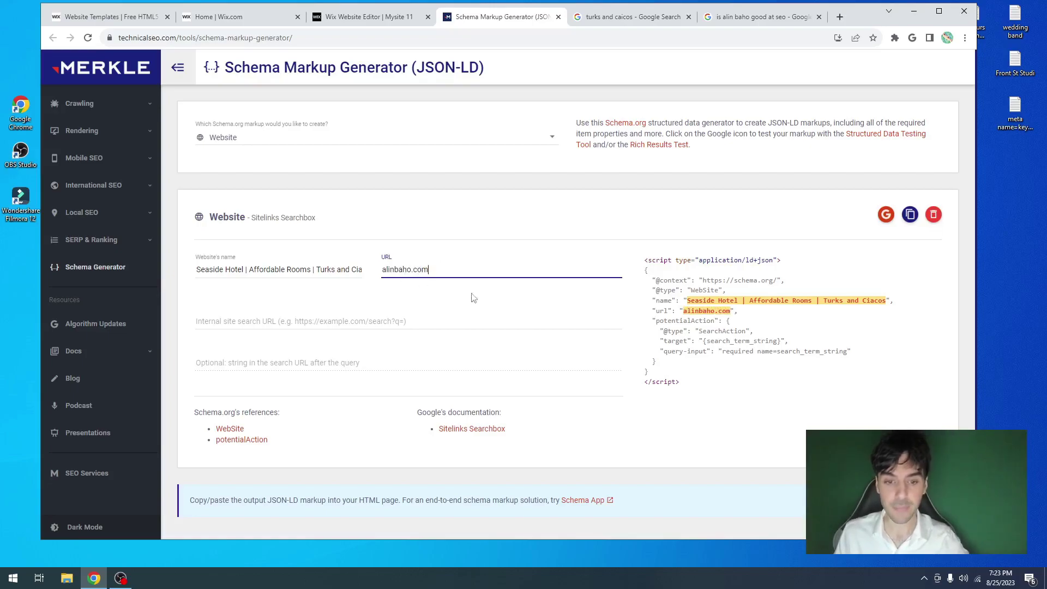
- Copy the generated JSON-LD script and return to the URL entry
drag(682, 388, 649, 261)
right_click(646, 260)
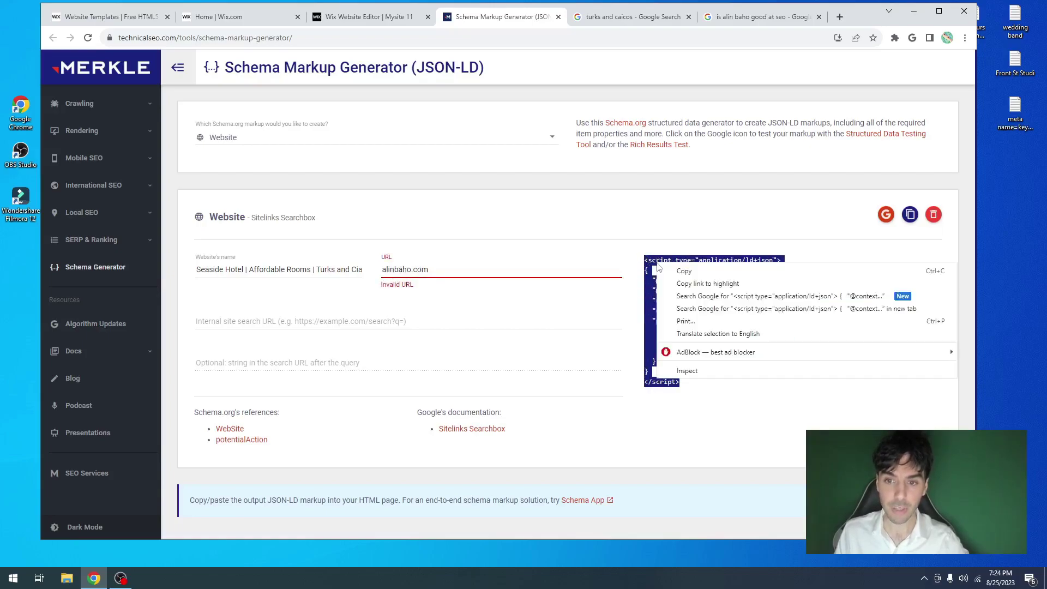
click(679, 273)
click(444, 270)
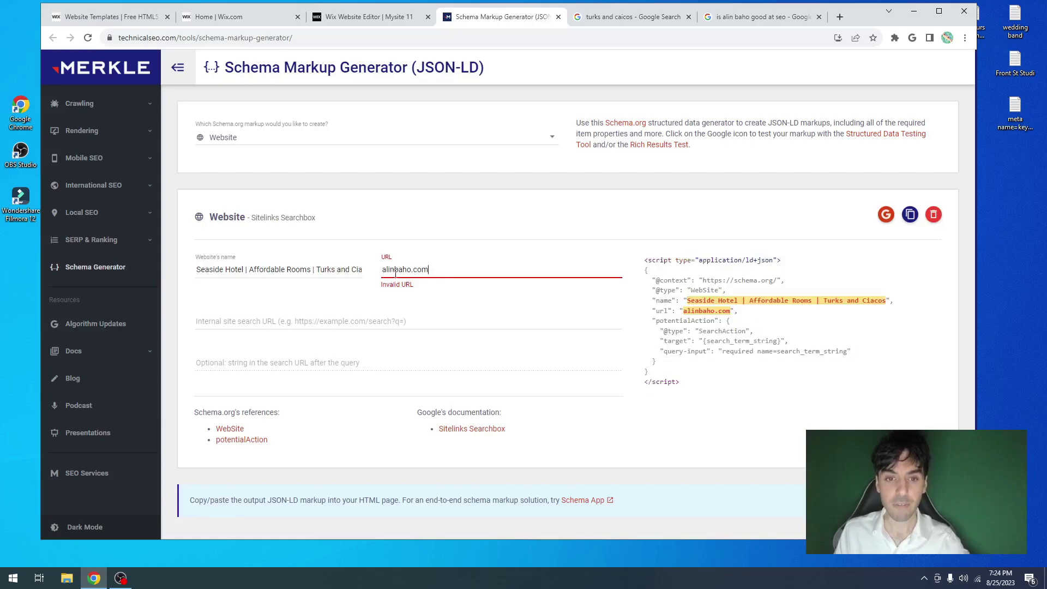
- Load the developer's Wix SEO page, copy its full web address, close the page and return to the Schema Markup Generator
click(628, 16)
click(617, 43)
text(alinbaho.com/wix-seo)
key(Return)
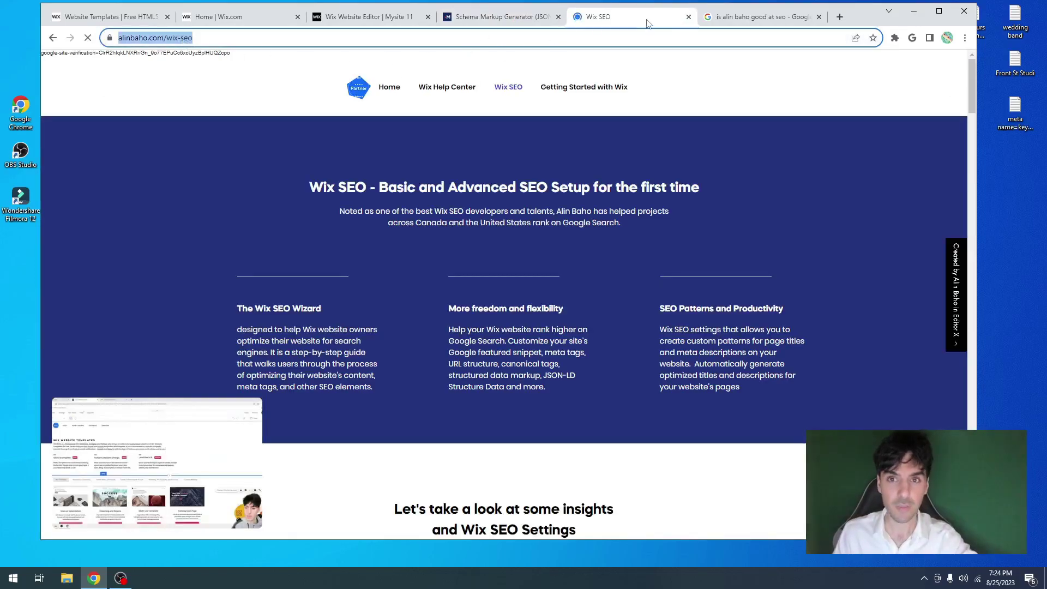
click(689, 17)
click(483, 22)
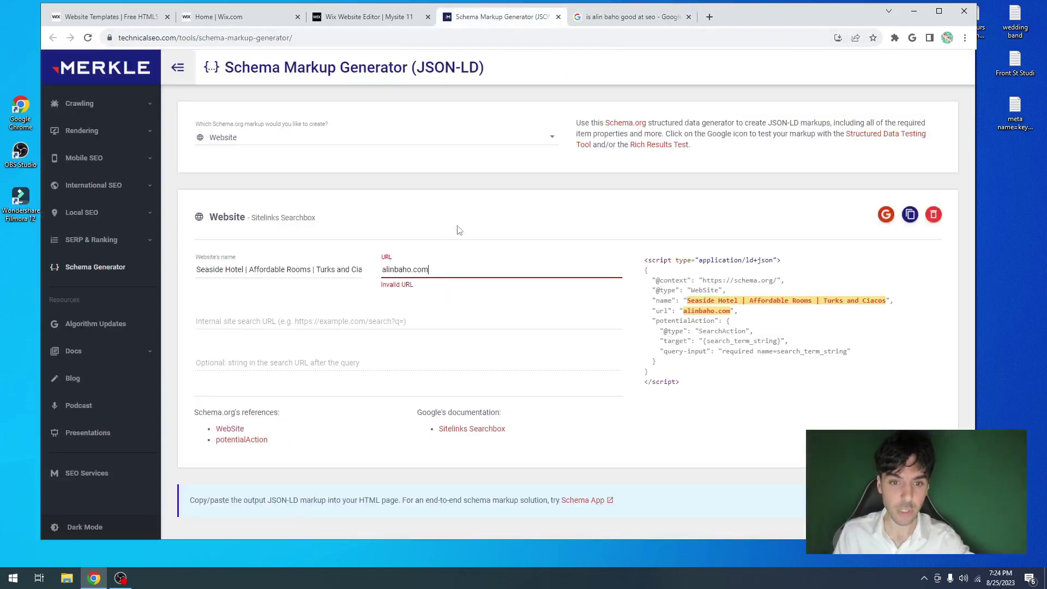
drag(433, 271, 382, 269)
key(ctrl+v)
drag(502, 269, 475, 269)
key(BackSpace)
key(BackSpace)
click(504, 247)
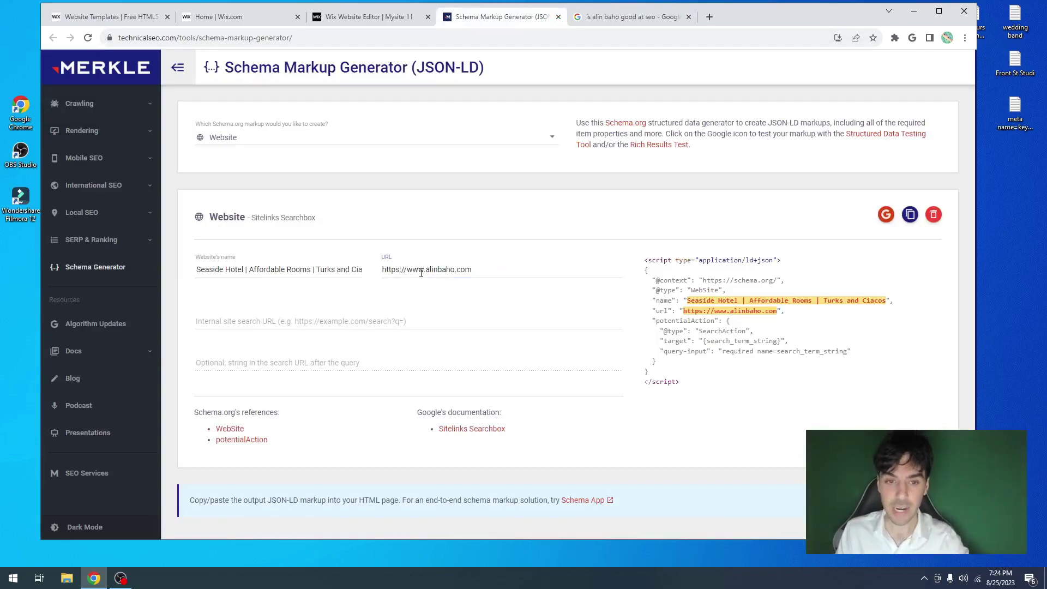
- Copy the complete JSON-LD script, paste it as the code of the "Good Rich Results" markup in the Wix editor and apply it
drag(686, 390, 645, 263)
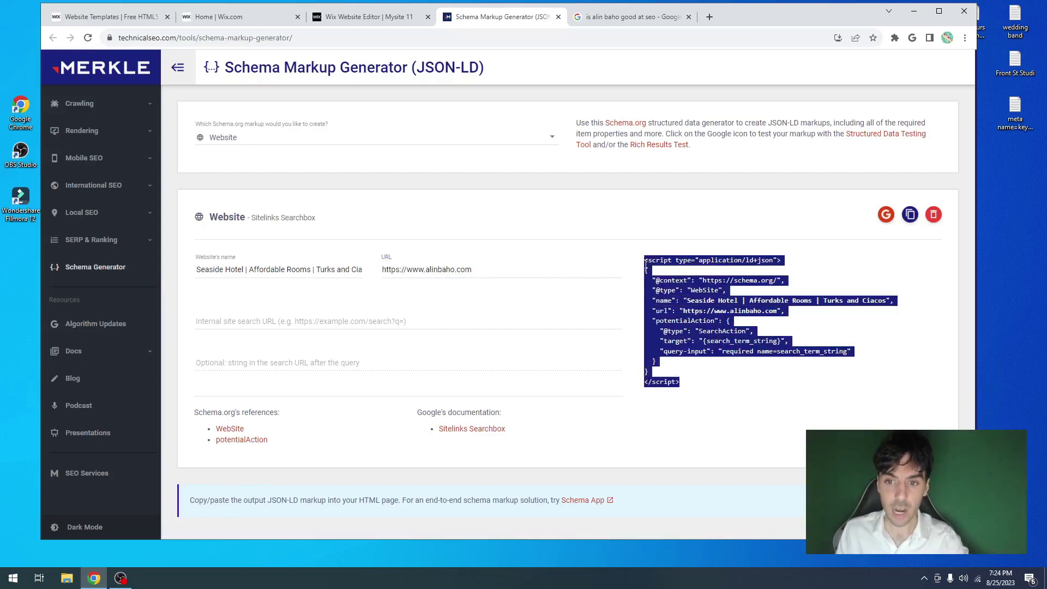
right_click(661, 260)
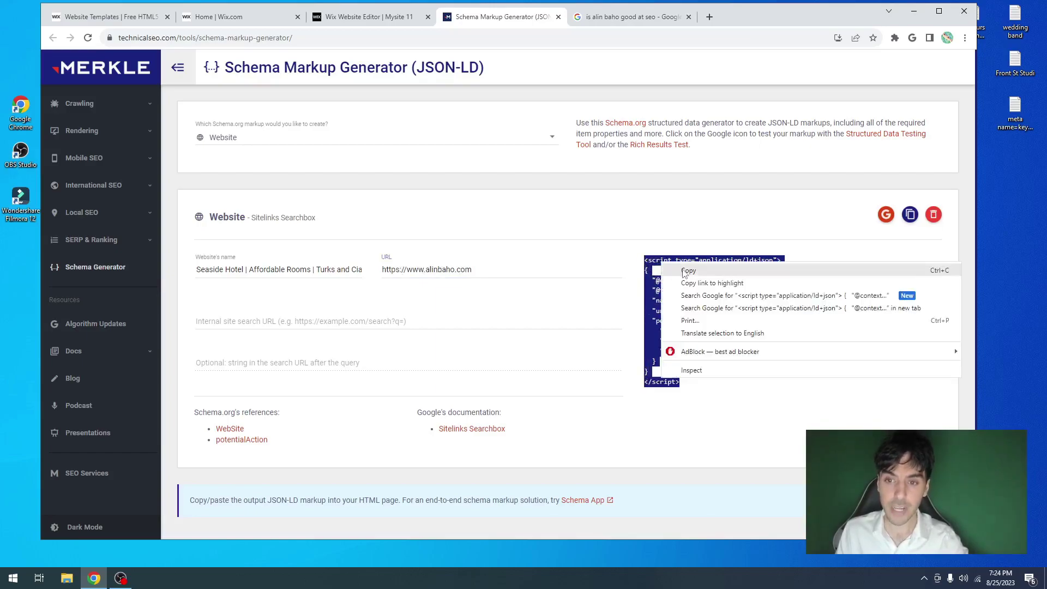
click(684, 271)
click(374, 18)
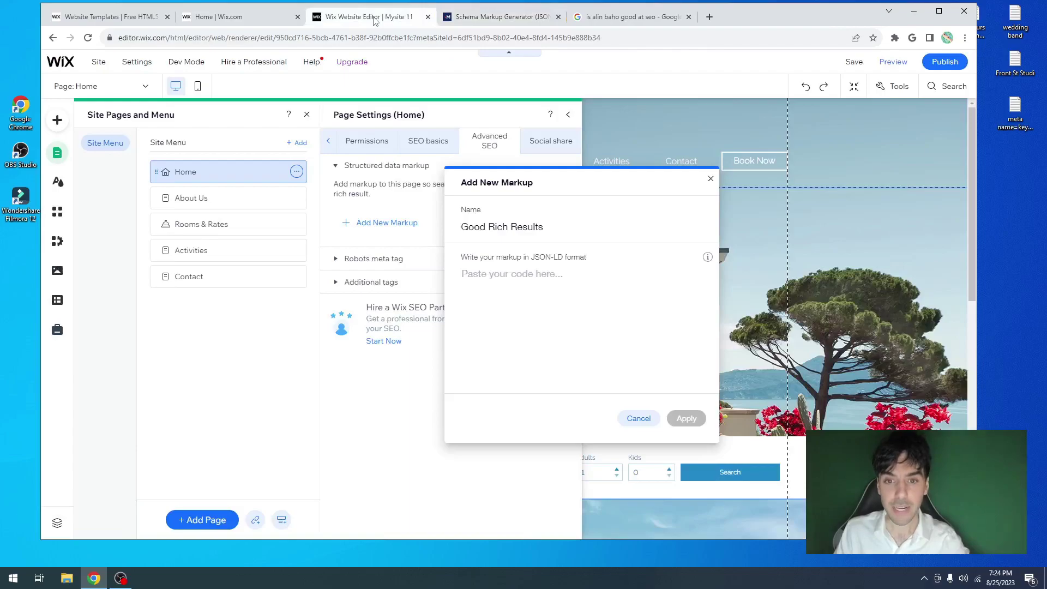
click(516, 281)
key(ctrl+v)
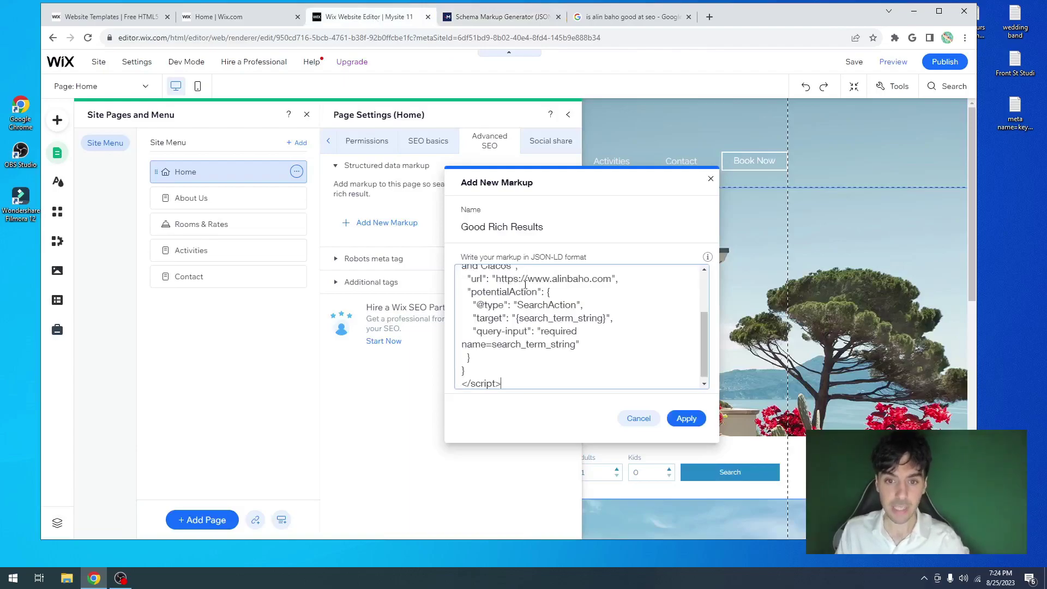
scroll(574, 293, up, 5)
click(686, 418)
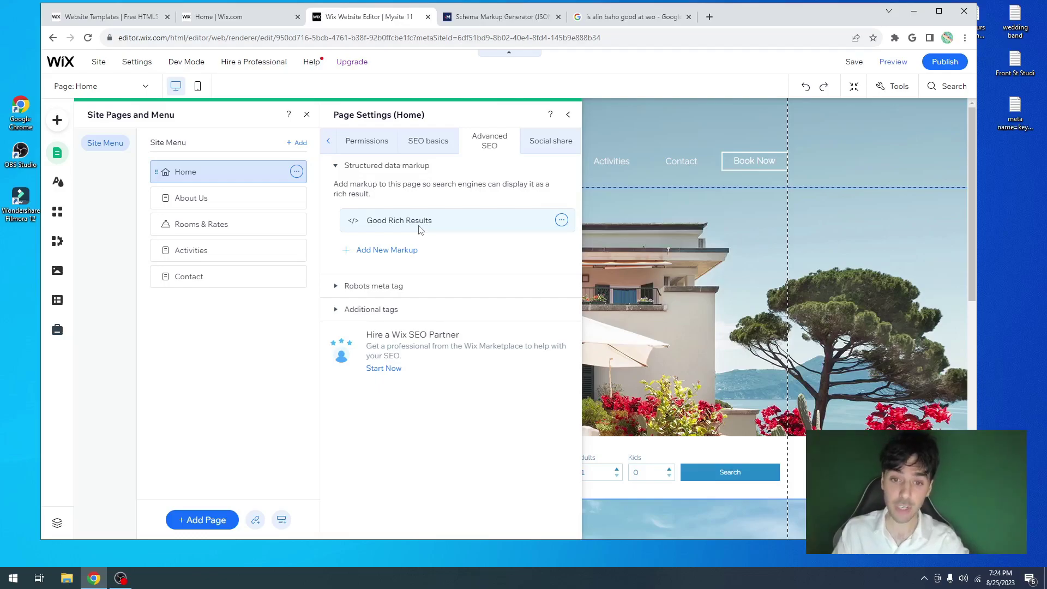
- Test the "Good Rich Results" markup on Google's Rich Results Test and examine the test results
click(562, 221)
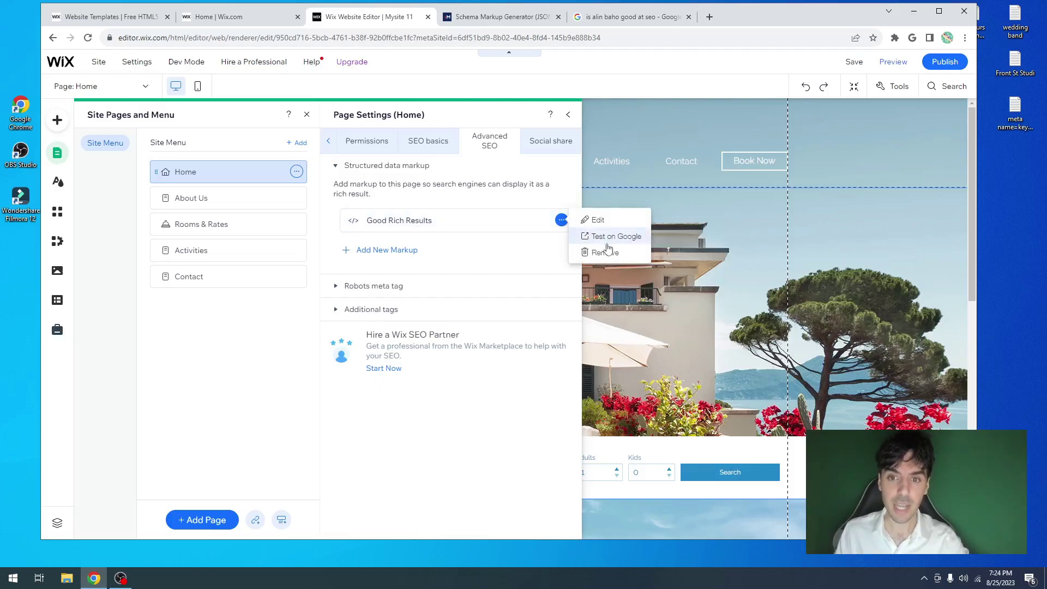
click(628, 238)
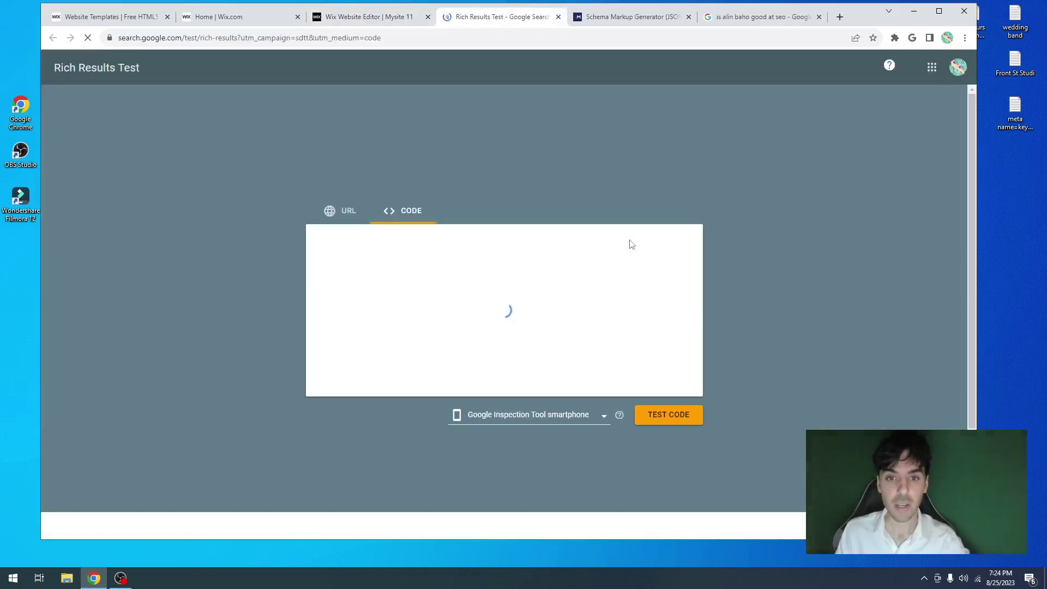
drag(374, 167, 660, 165)
click(660, 165)
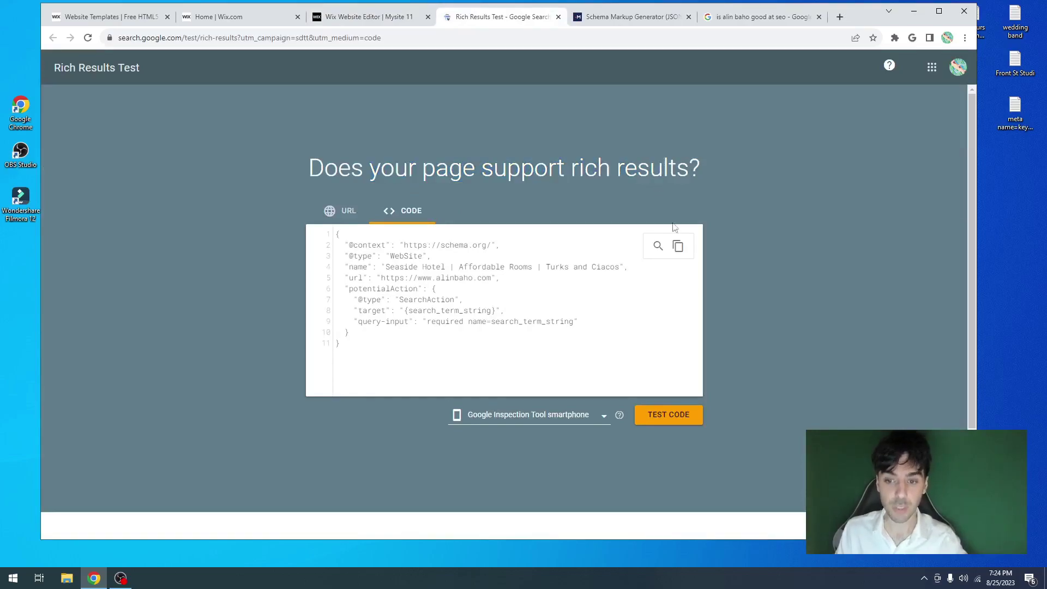
click(671, 419)
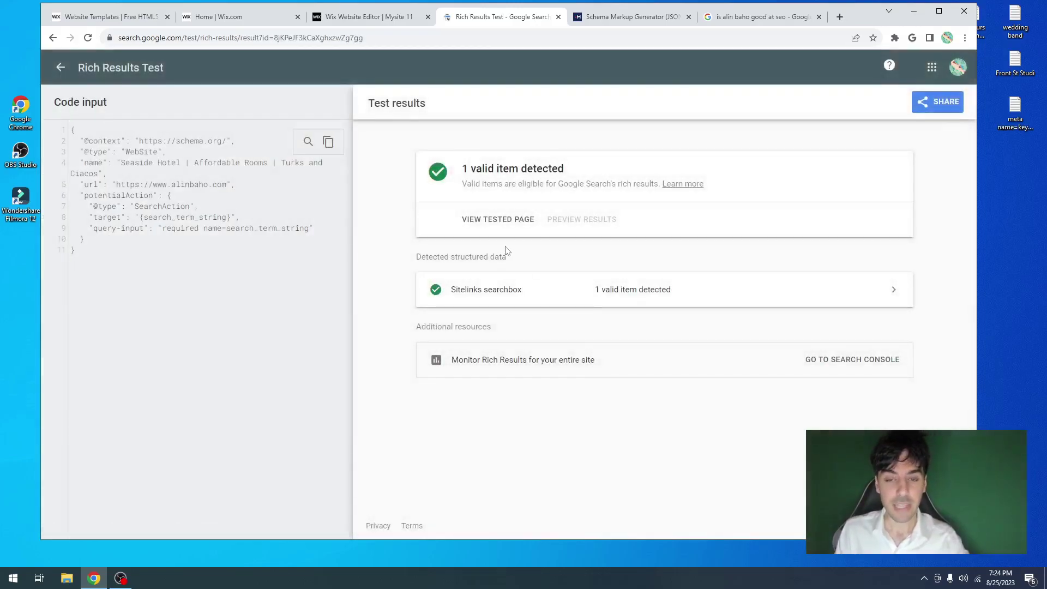
drag(464, 169, 648, 187)
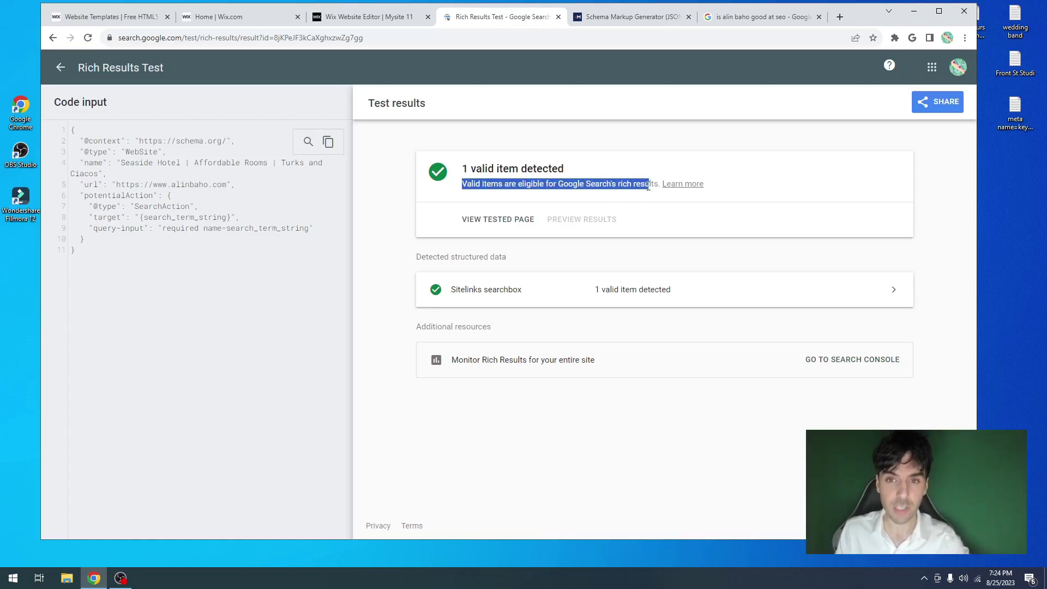
- Examine the Google search results, then review the Home page's SEO basics, structured data markup and additional tags in the Wix editor
click(751, 17)
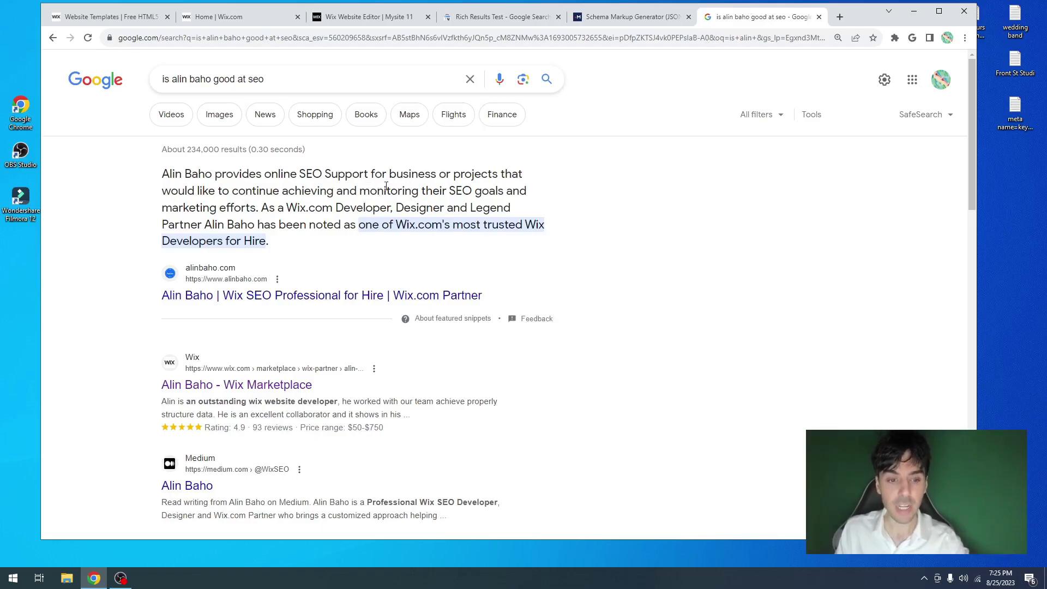
click(377, 17)
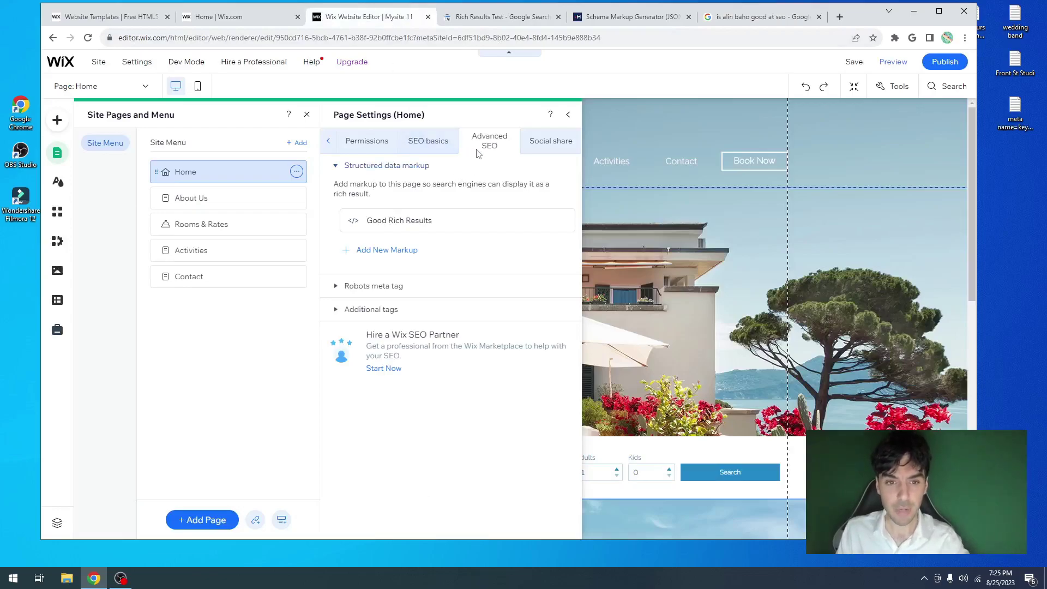
click(430, 149)
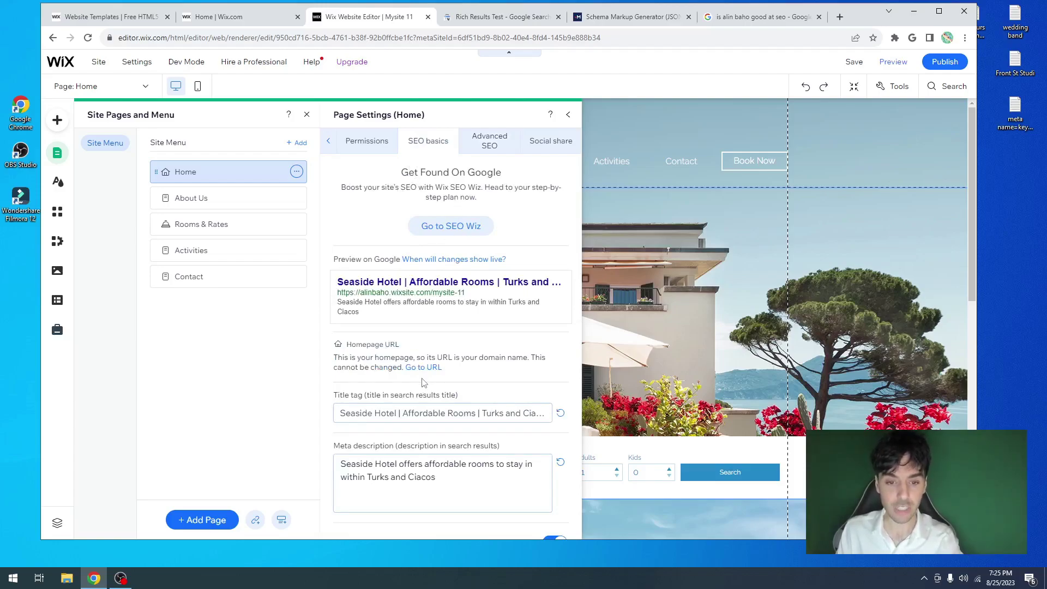
scroll(420, 415, down, 1)
scroll(412, 441, up, 1)
click(489, 140)
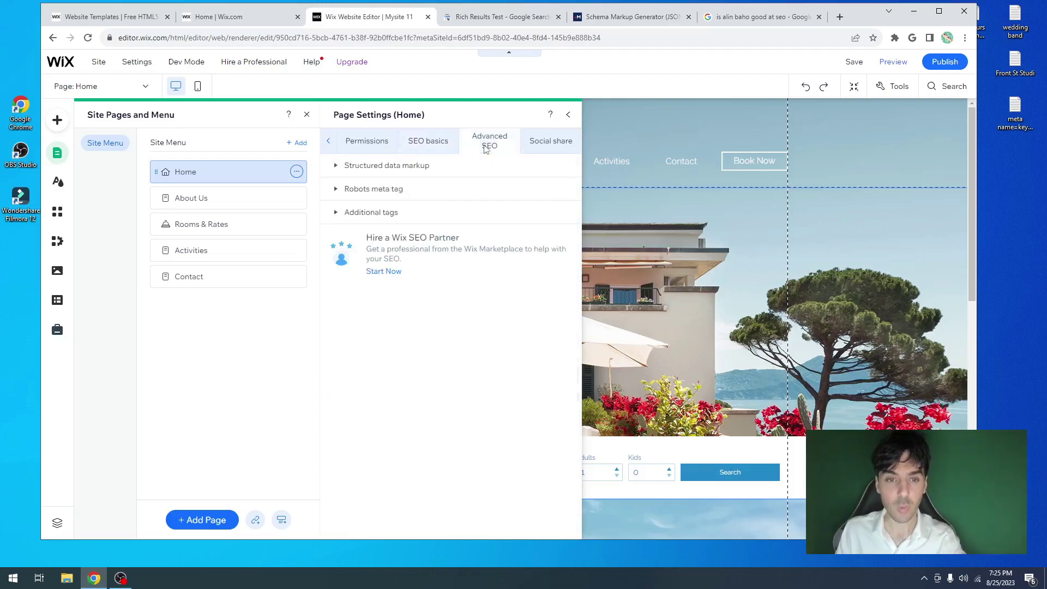
click(399, 166)
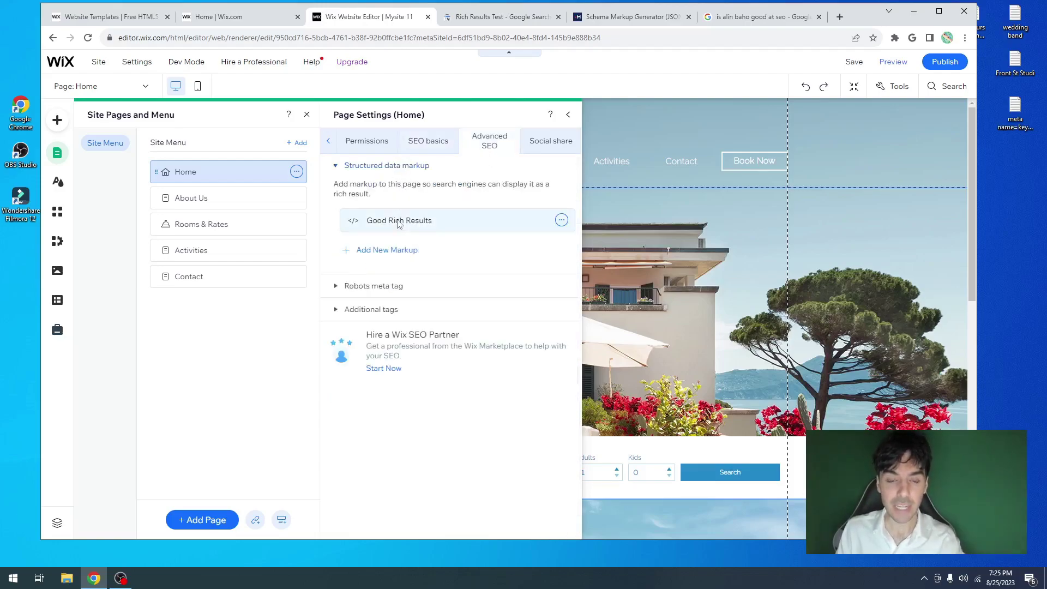
click(384, 309)
scroll(384, 309, down, 3)
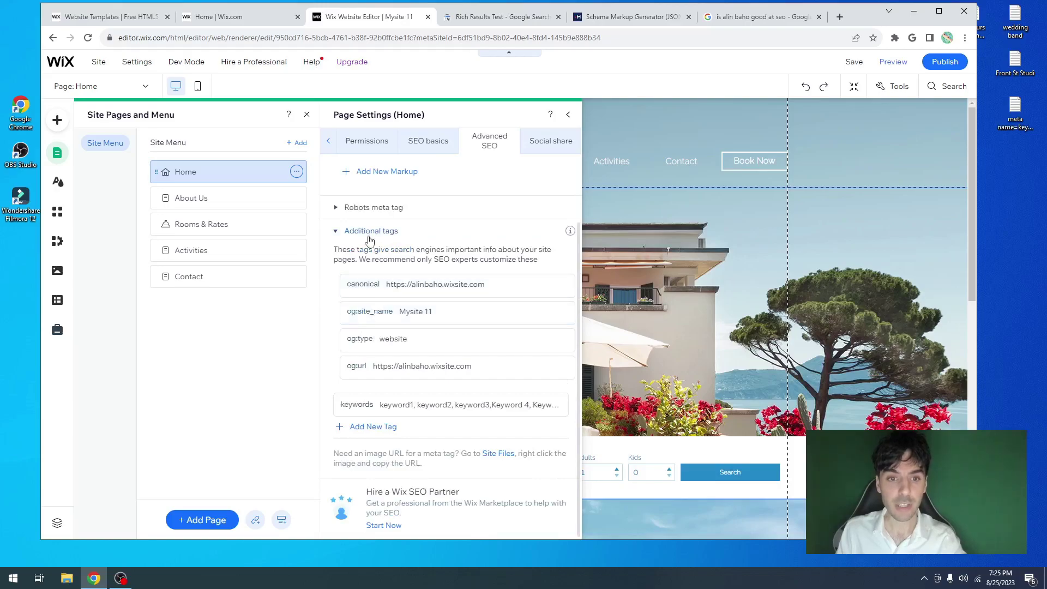
scroll(406, 404, up, 3)
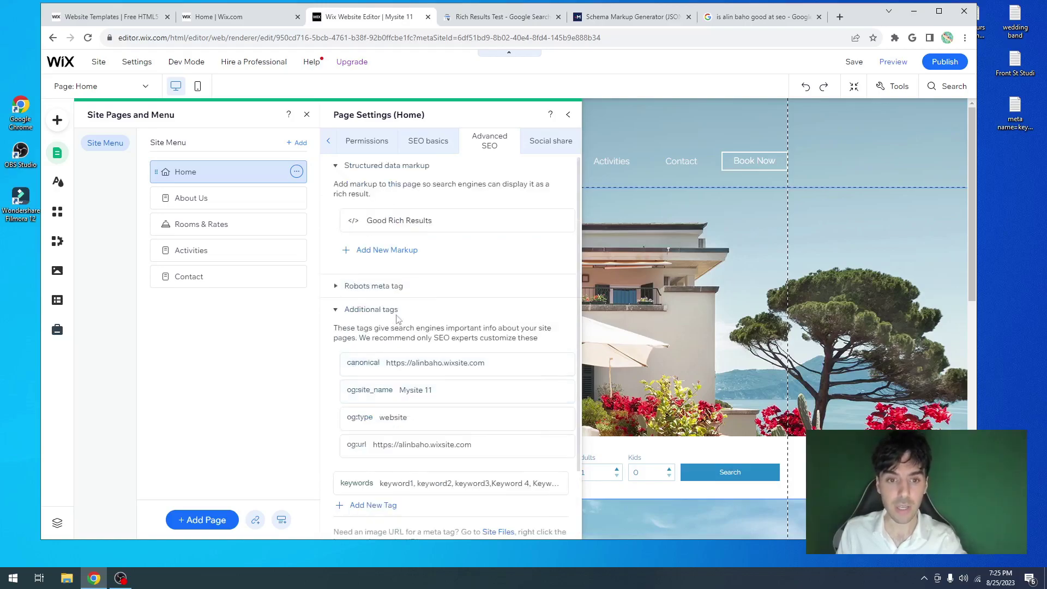
click(379, 309)
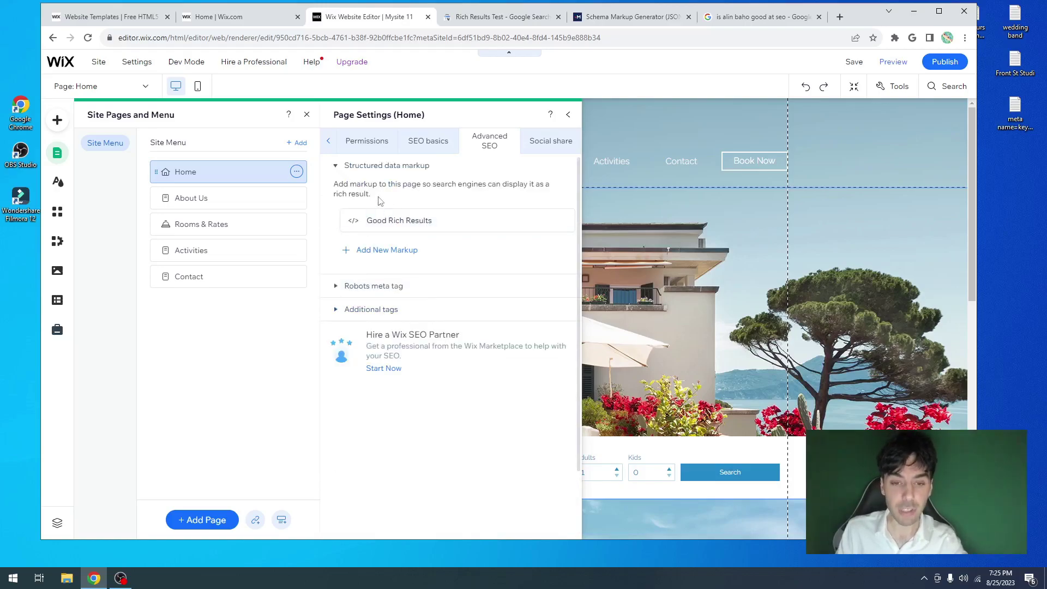
- Open the site dashboard's business info settings with the business name ready for editing
click(247, 22)
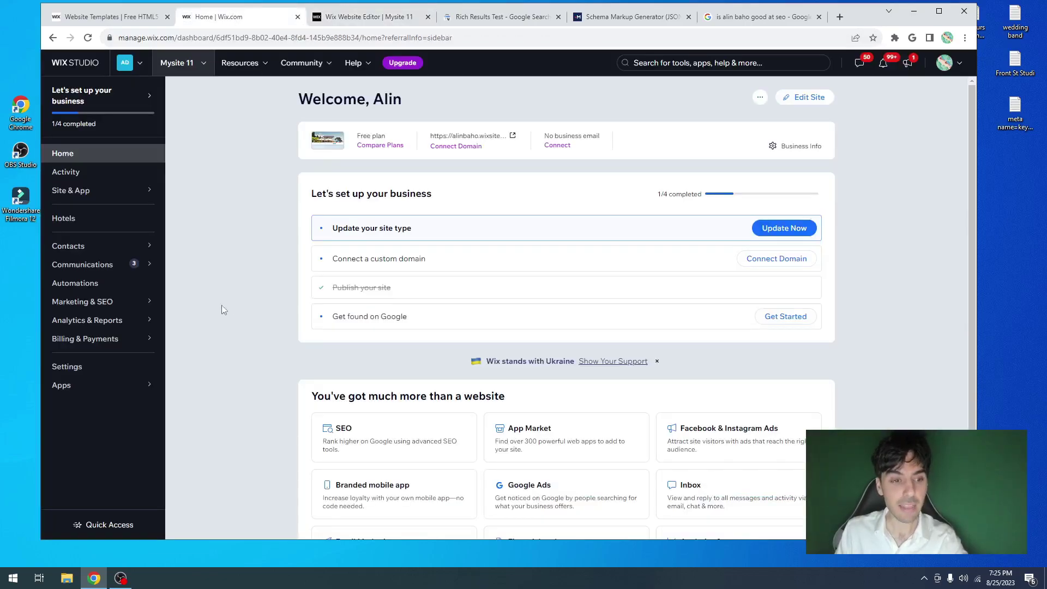
click(104, 374)
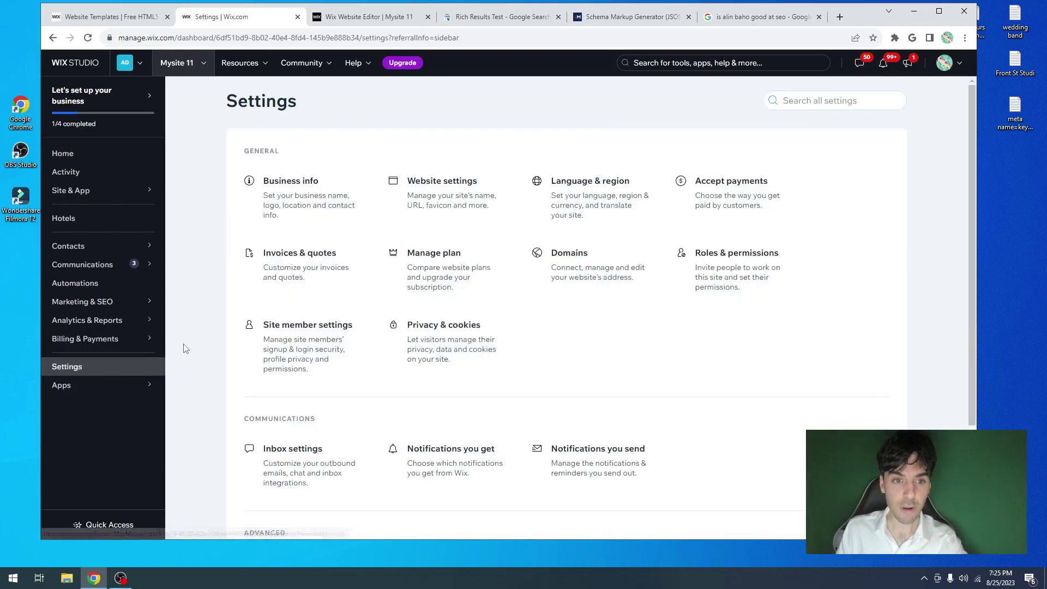
click(310, 211)
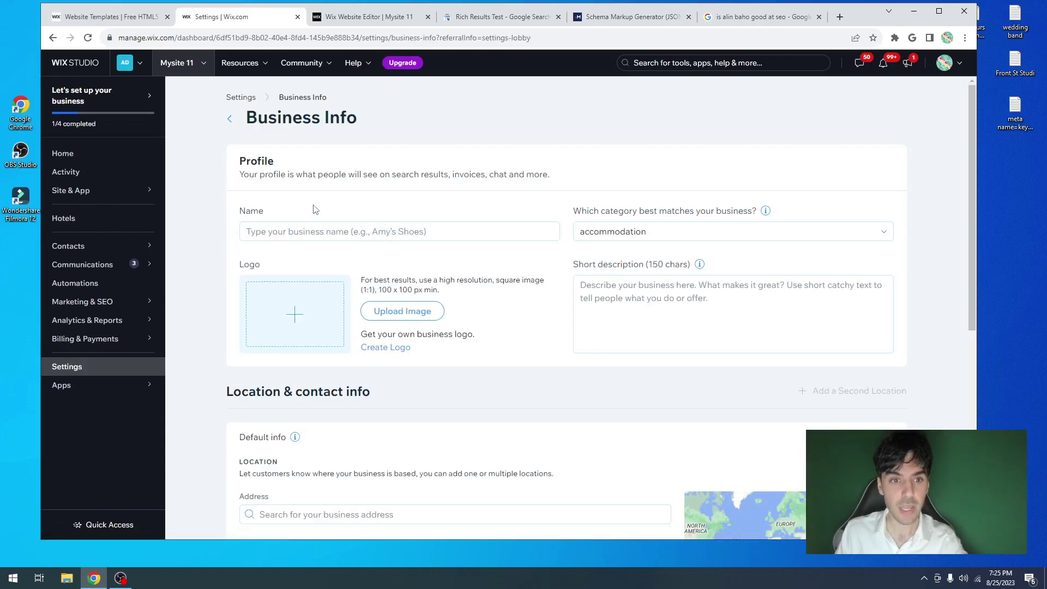
click(290, 231)
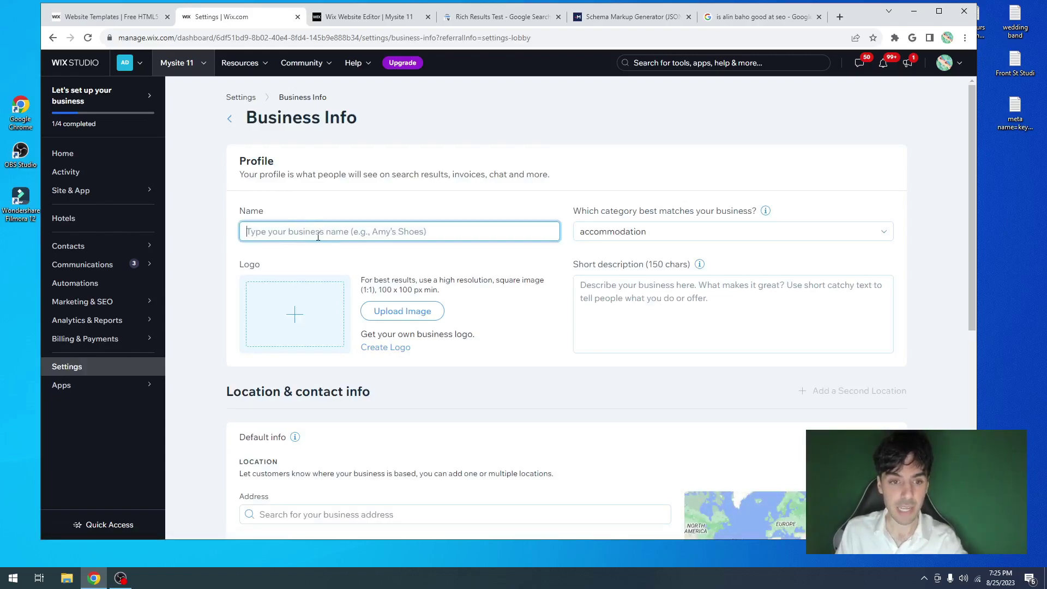
key(ctrl+v)
key(ctrl+a)
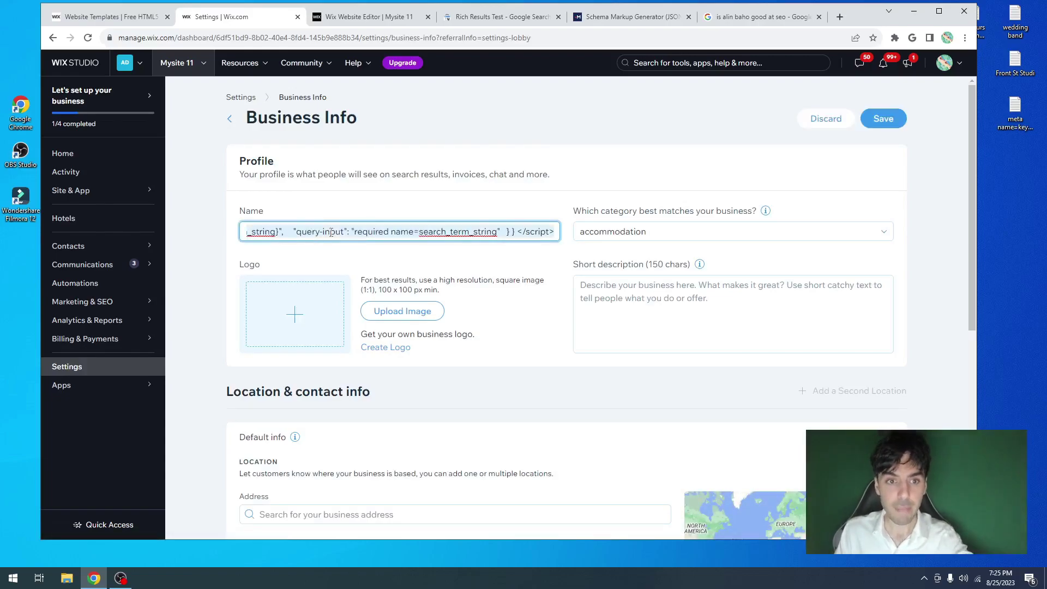
key(BackSpace)
- Copy the Home page's title tag and paste it as the business name, "Seaside Hotel | Affordable Rooms | Turks and Ciacos"
click(379, 17)
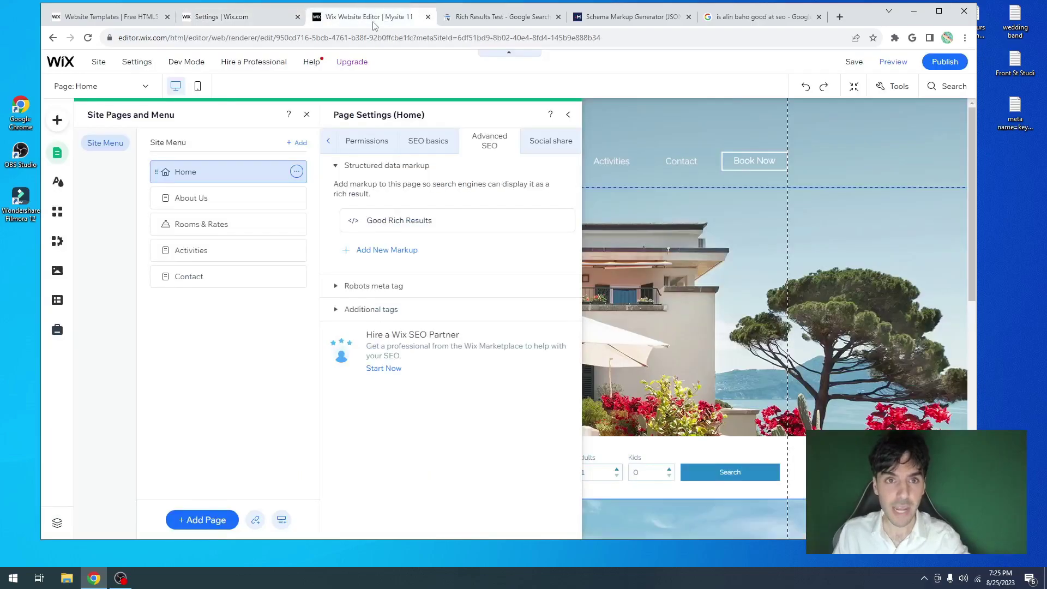
click(428, 143)
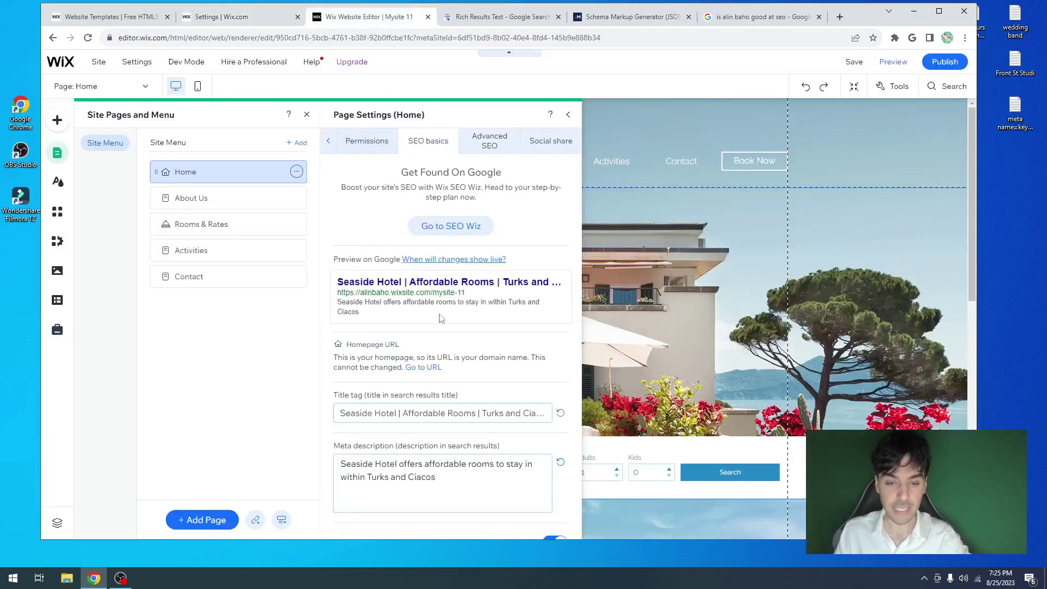
click(431, 414)
key(ctrl+c)
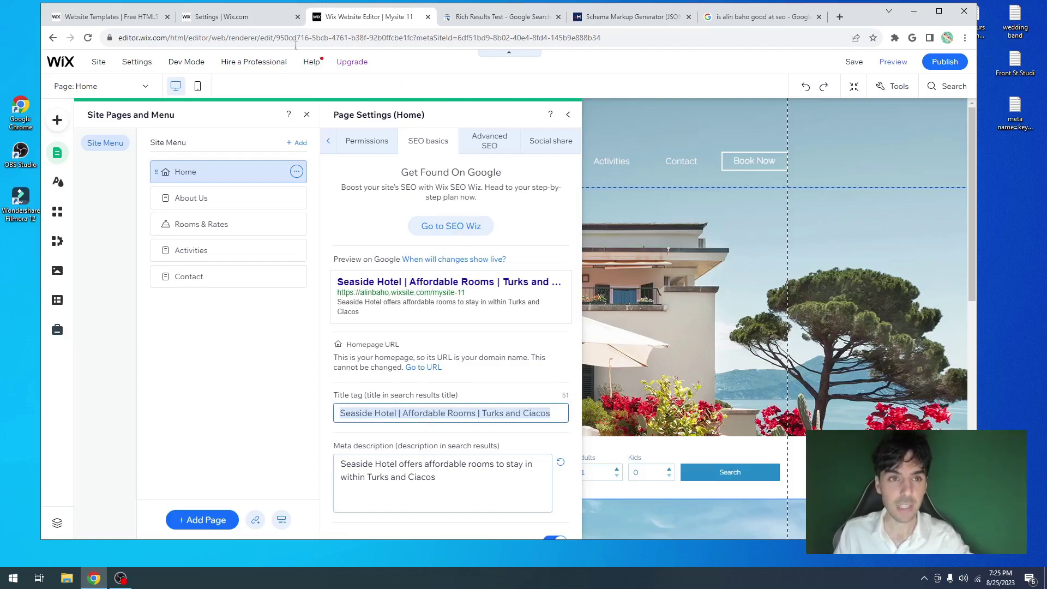
click(252, 19)
key(ctrl+v)
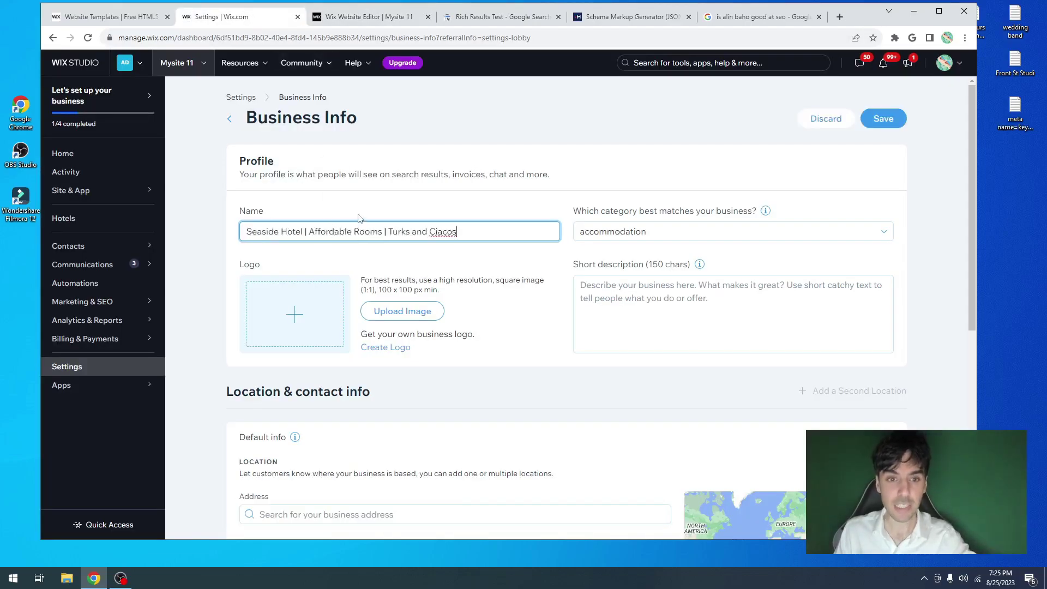
click(360, 218)
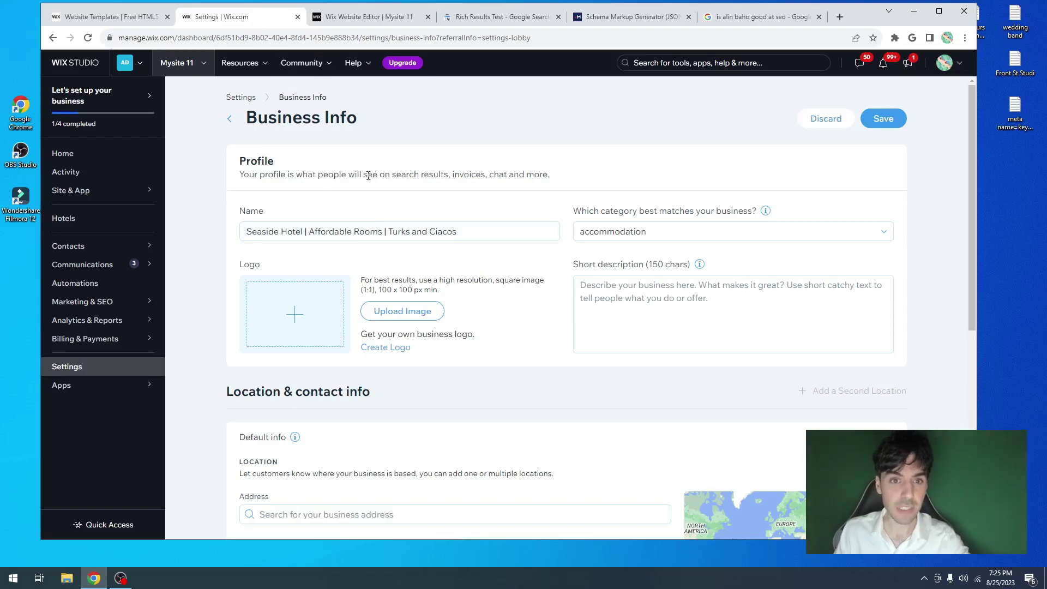
- Examine the profile's note on search results, the available business categories and the short description field
drag(391, 175, 447, 175)
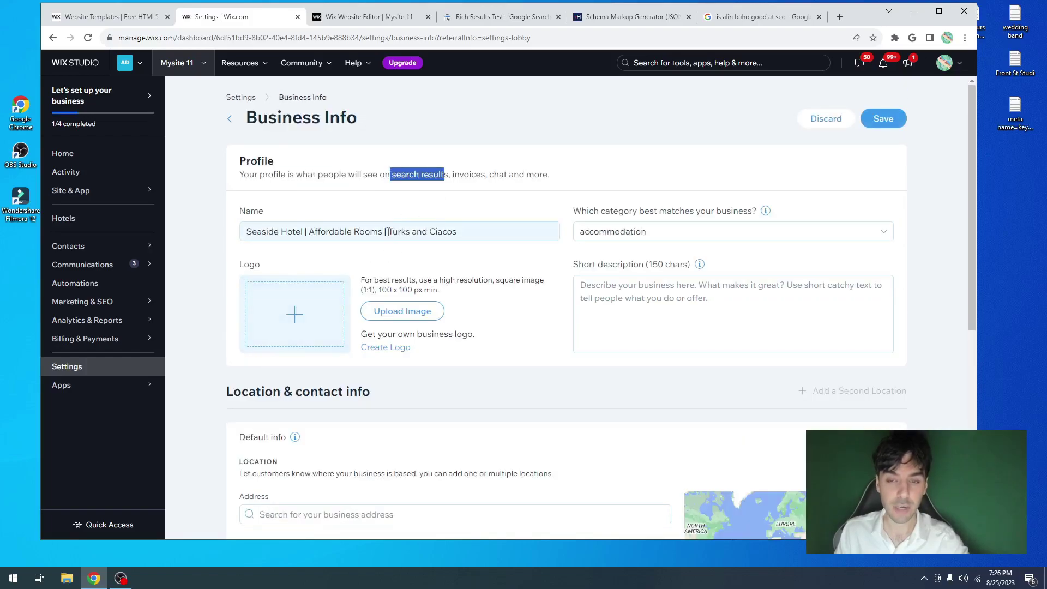
click(621, 234)
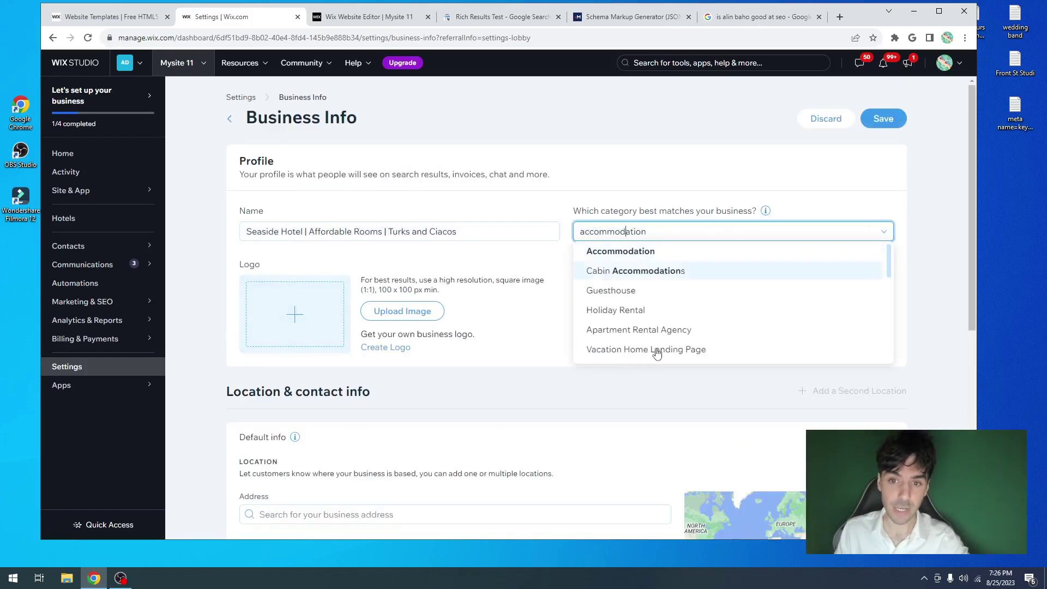
click(666, 199)
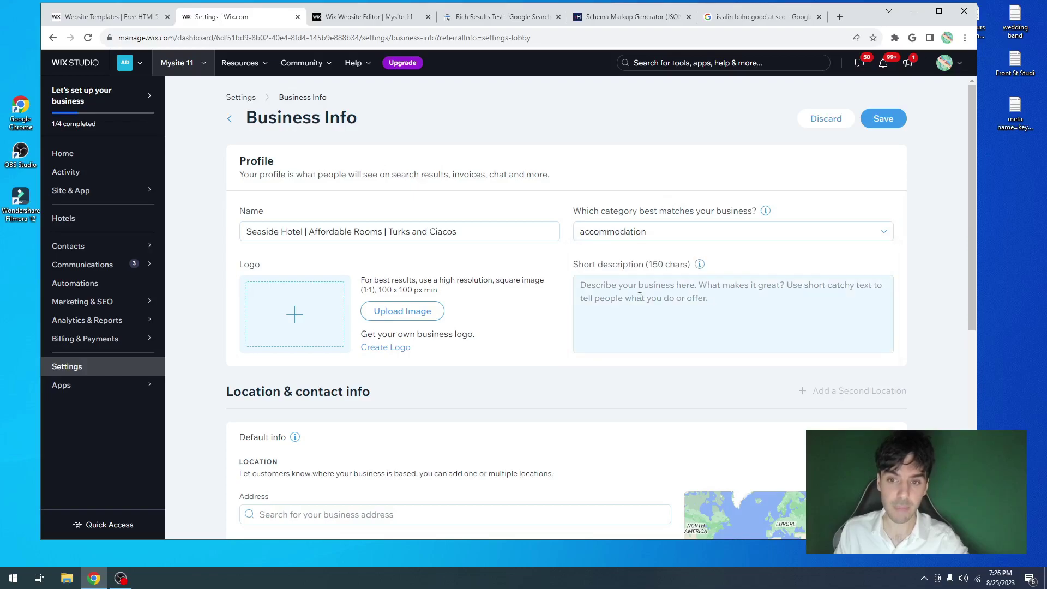
click(639, 295)
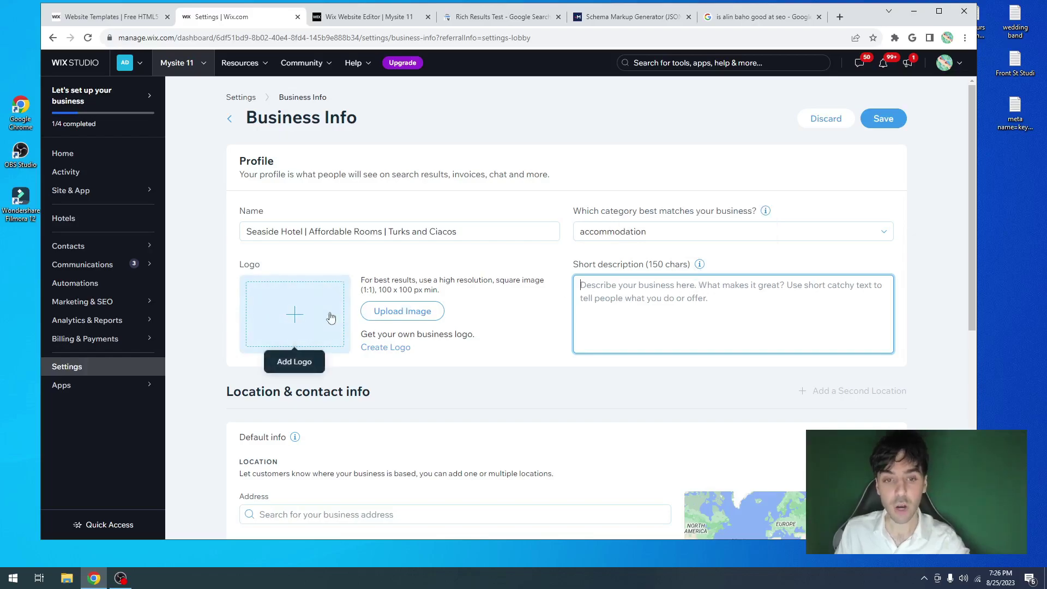
- Set the business location's address to Toronto, ON, Canada, using the matching address suggestion
scroll(357, 318, down, 4)
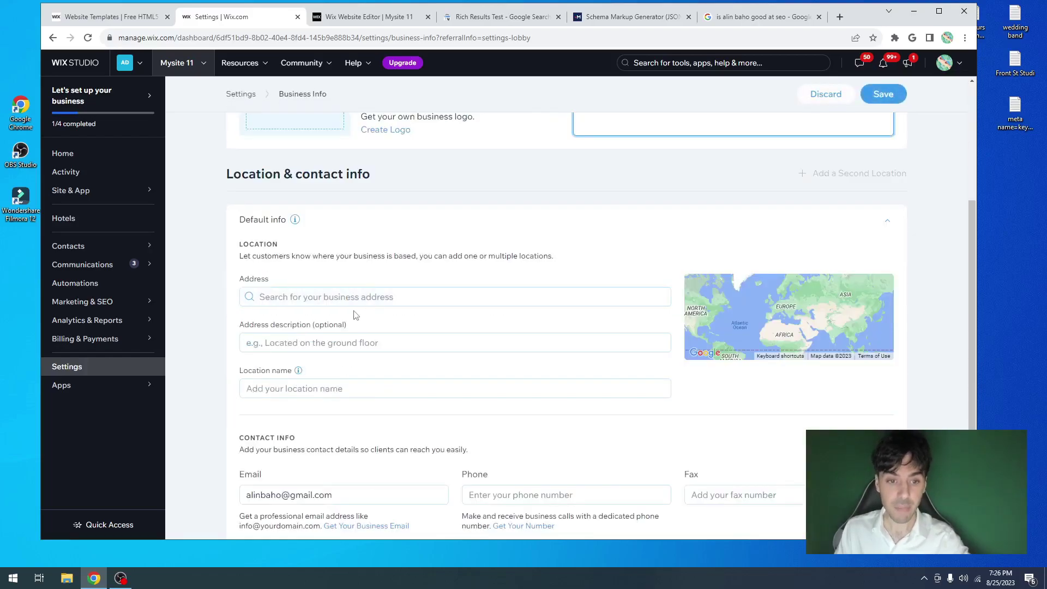
click(353, 297)
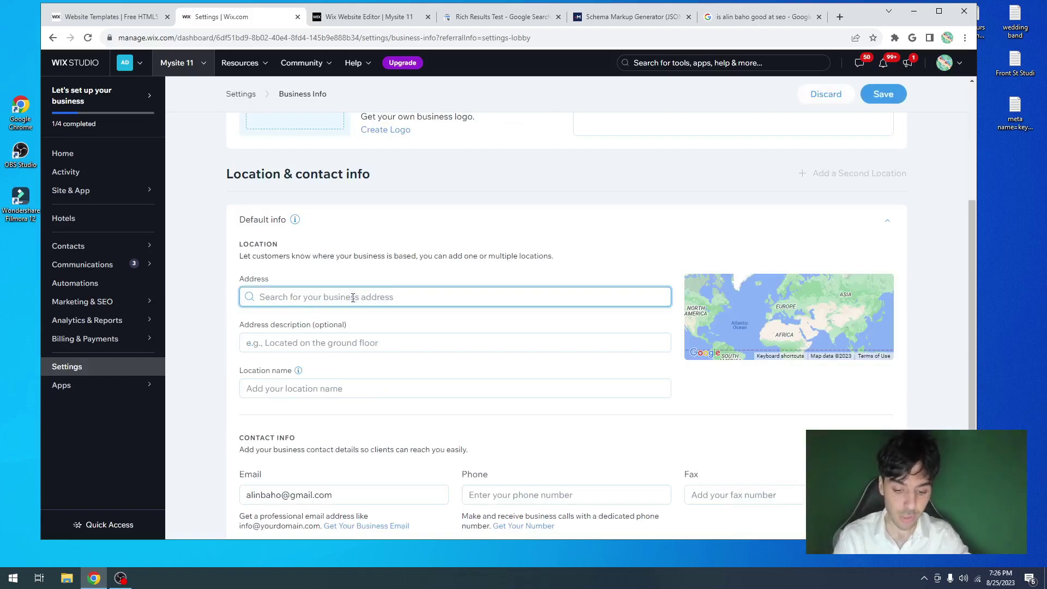
text(toronto)
click(353, 318)
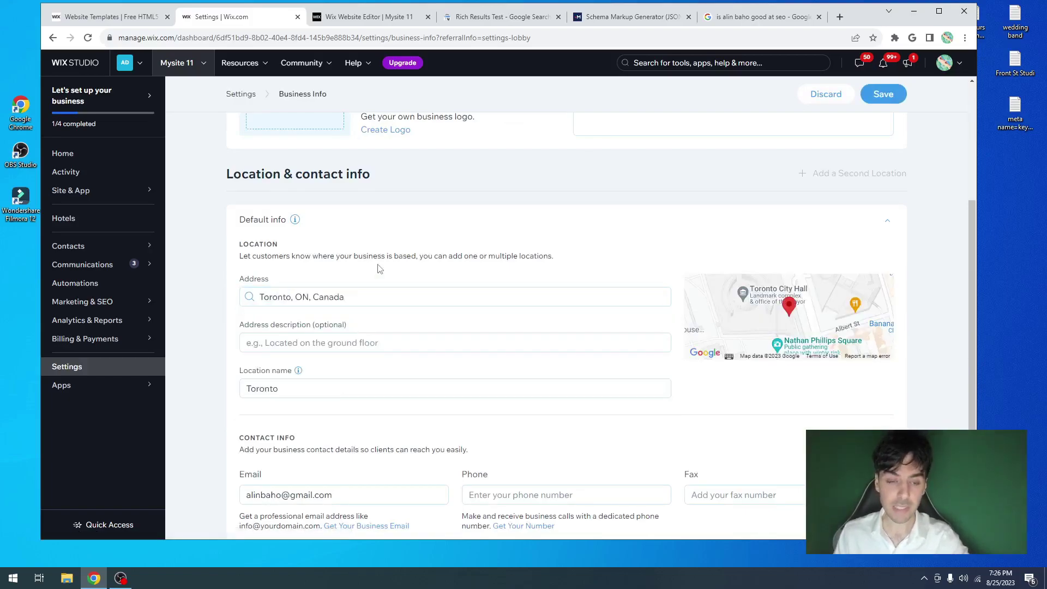
click(349, 298)
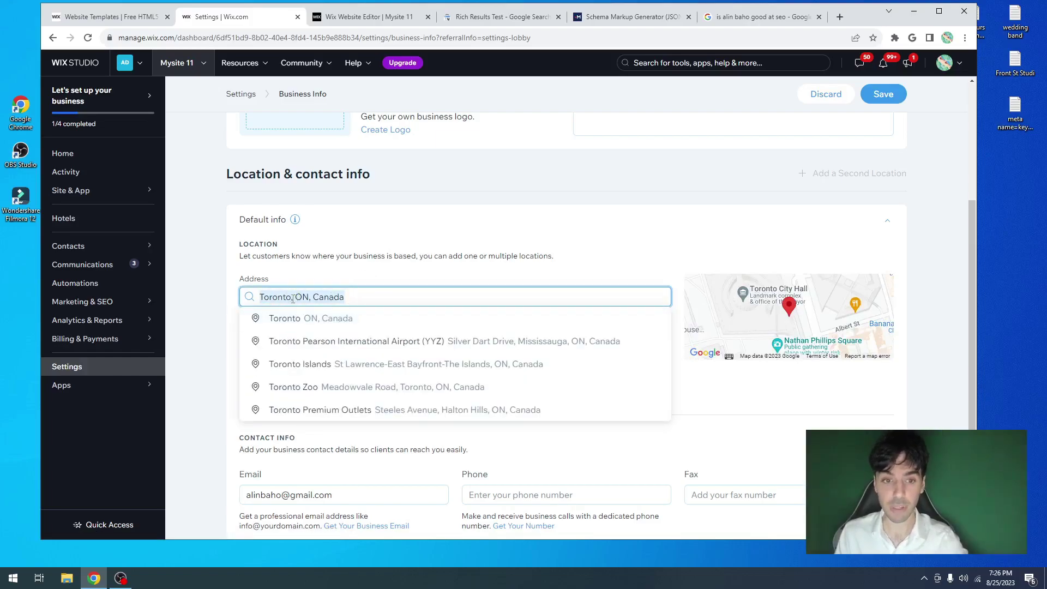
click(332, 280)
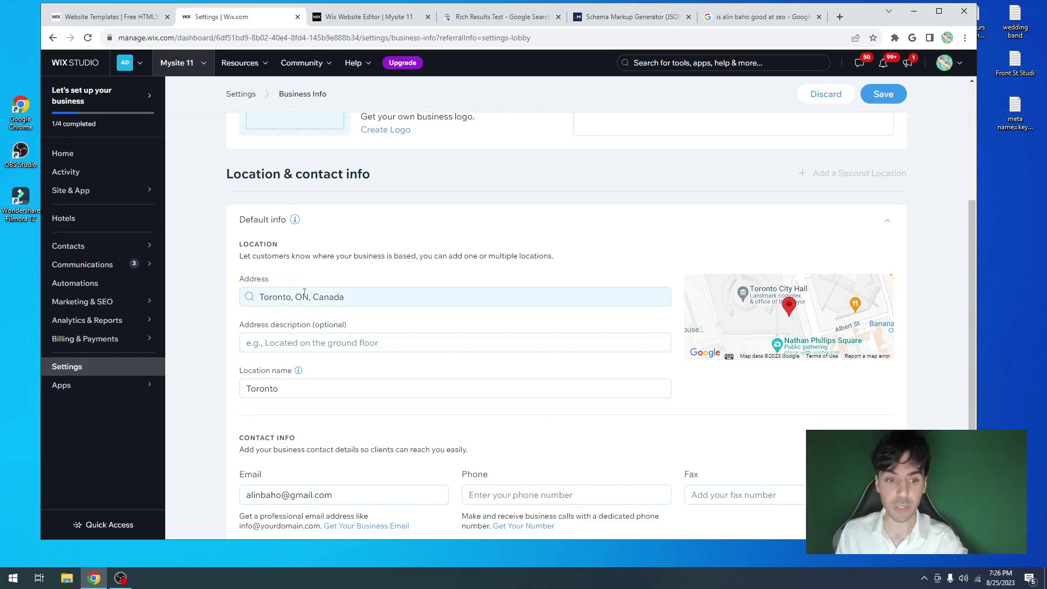
- Review the business profile and contact info, then save the business info
scroll(304, 298, up, 4)
scroll(304, 298, down, 5)
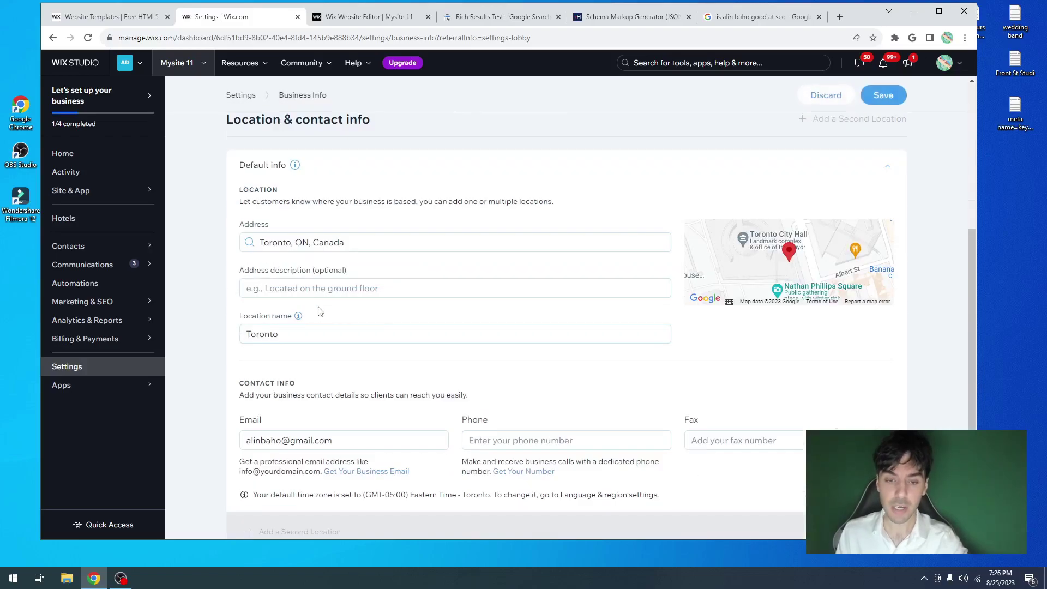
click(511, 439)
click(528, 397)
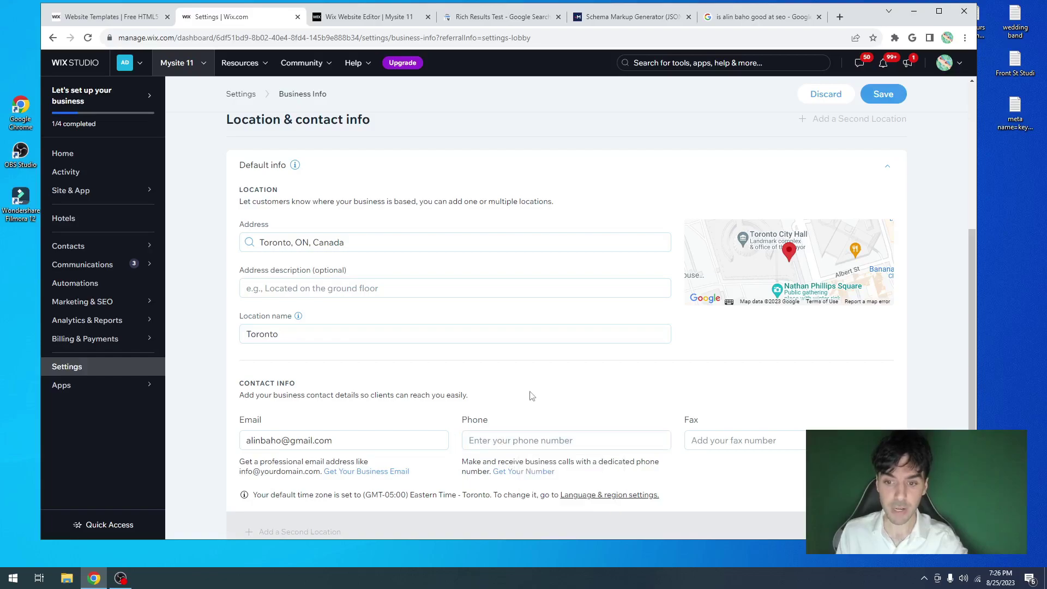
scroll(557, 349, up, 5)
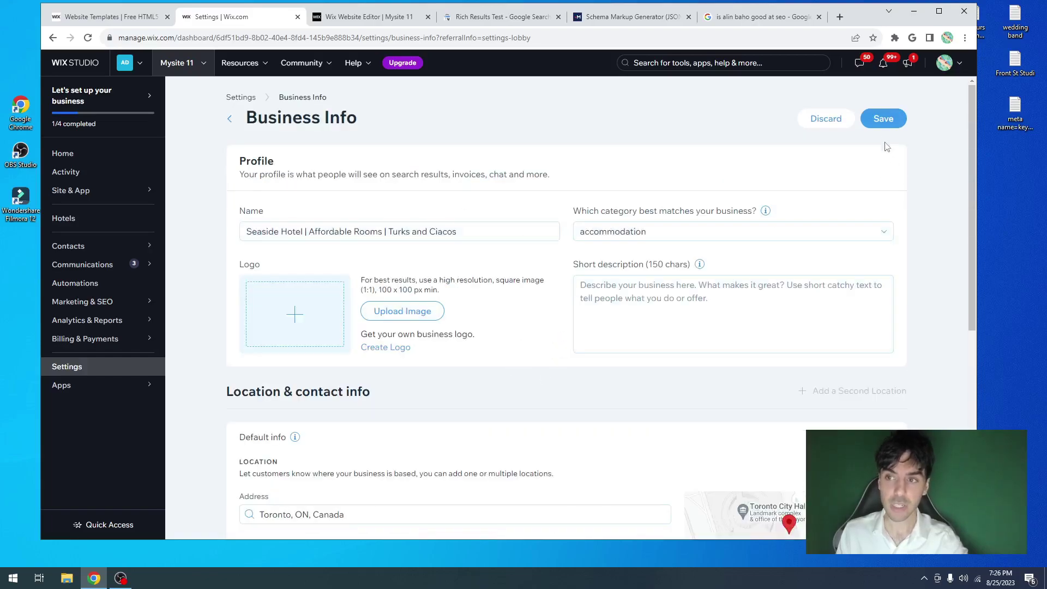
click(884, 119)
click(352, 17)
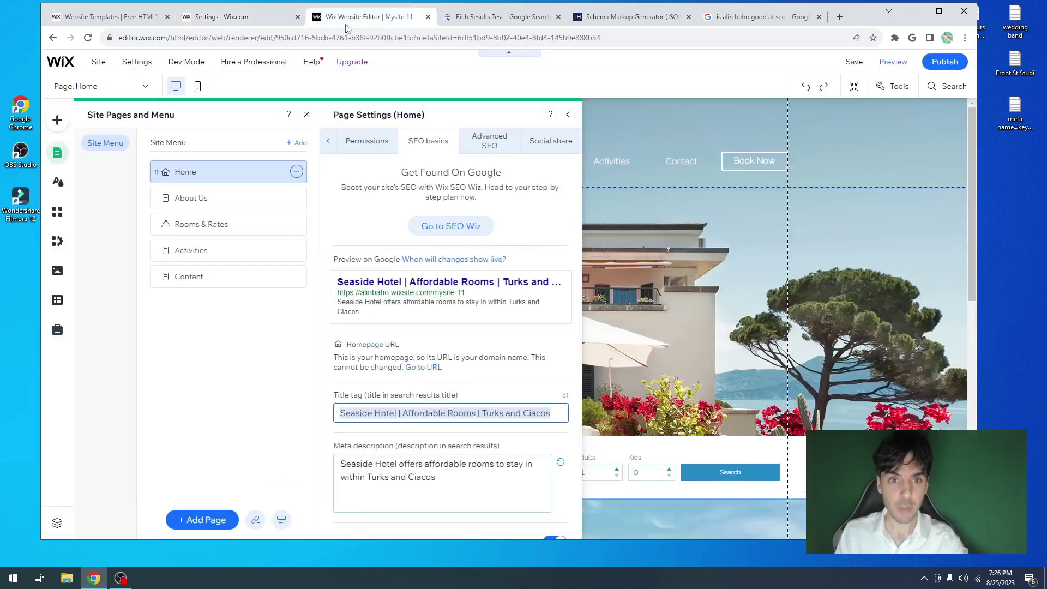
click(489, 141)
click(352, 167)
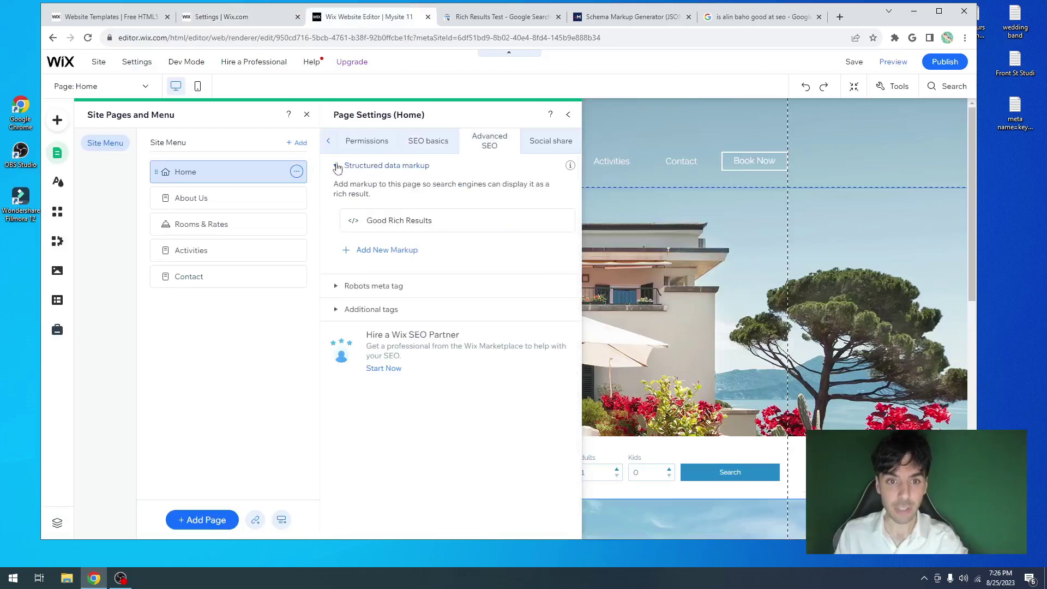
click(387, 252)
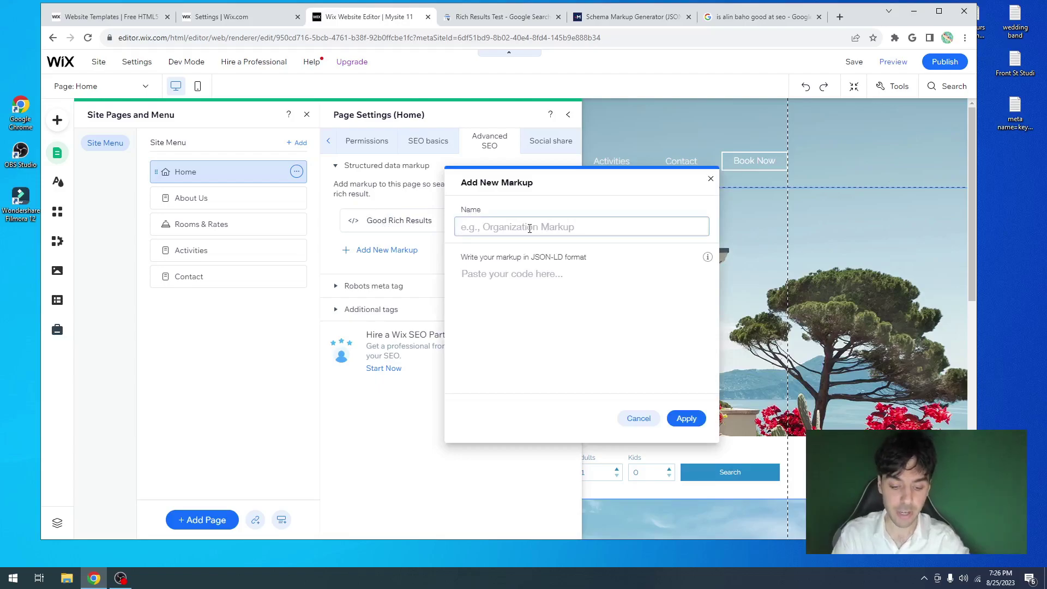
text(Local Business)
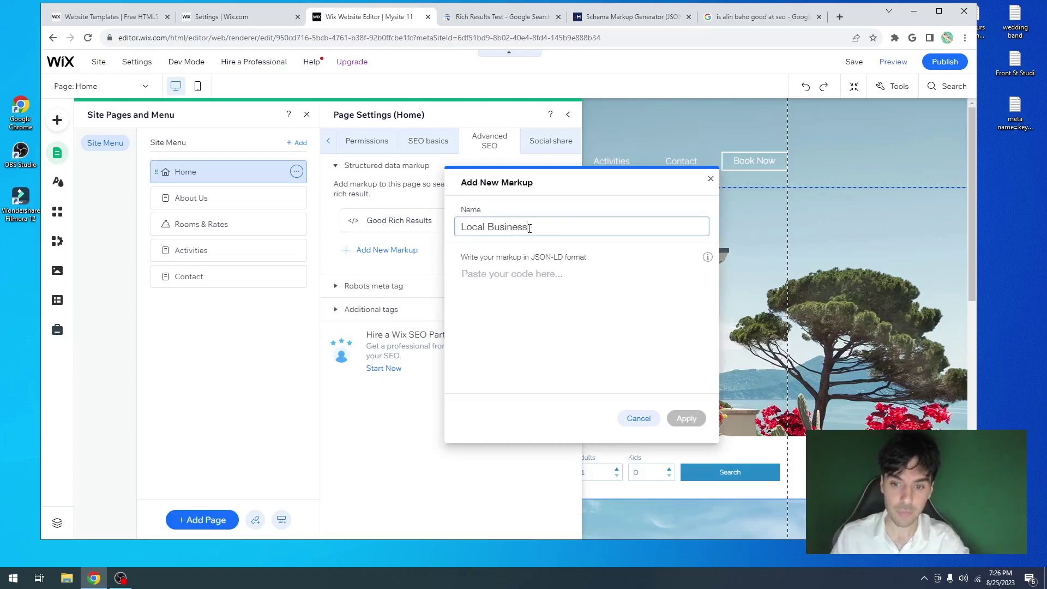
click(549, 271)
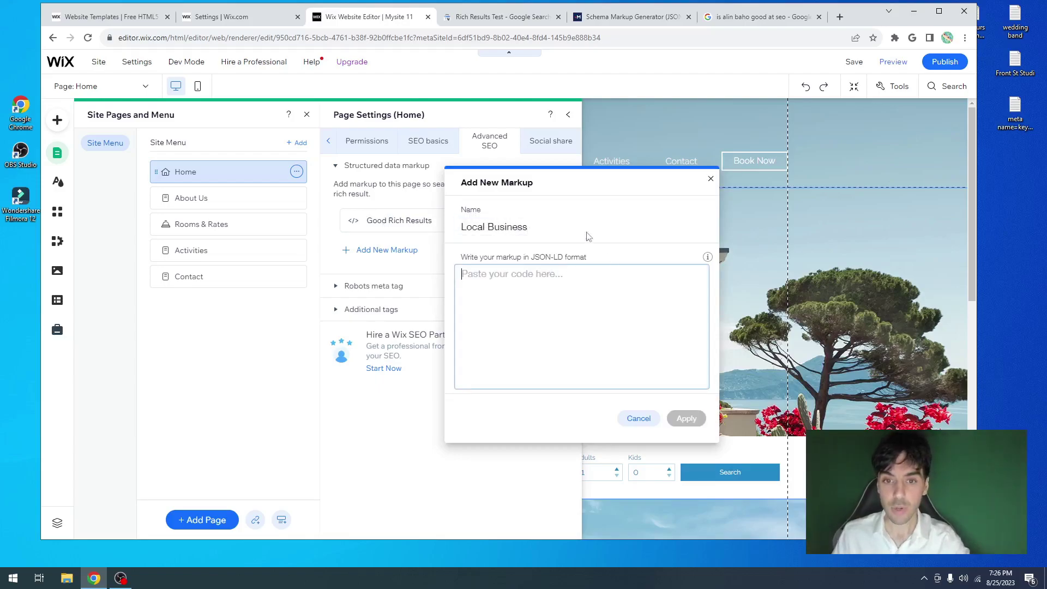
click(710, 179)
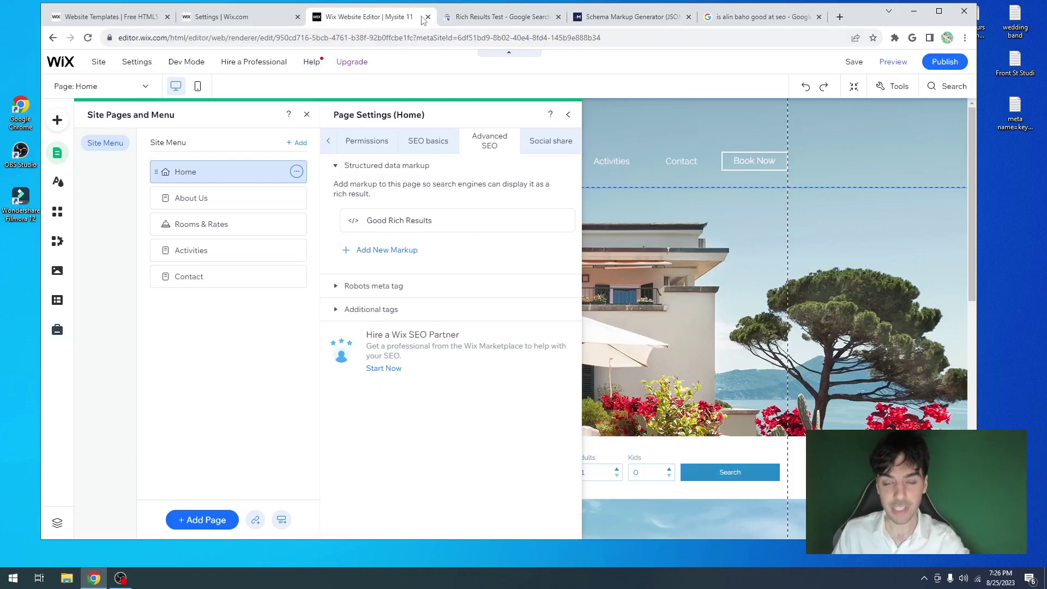
- Open the SEO Settings from the site dashboard's SEO tools and examine the general og:image preference
click(240, 17)
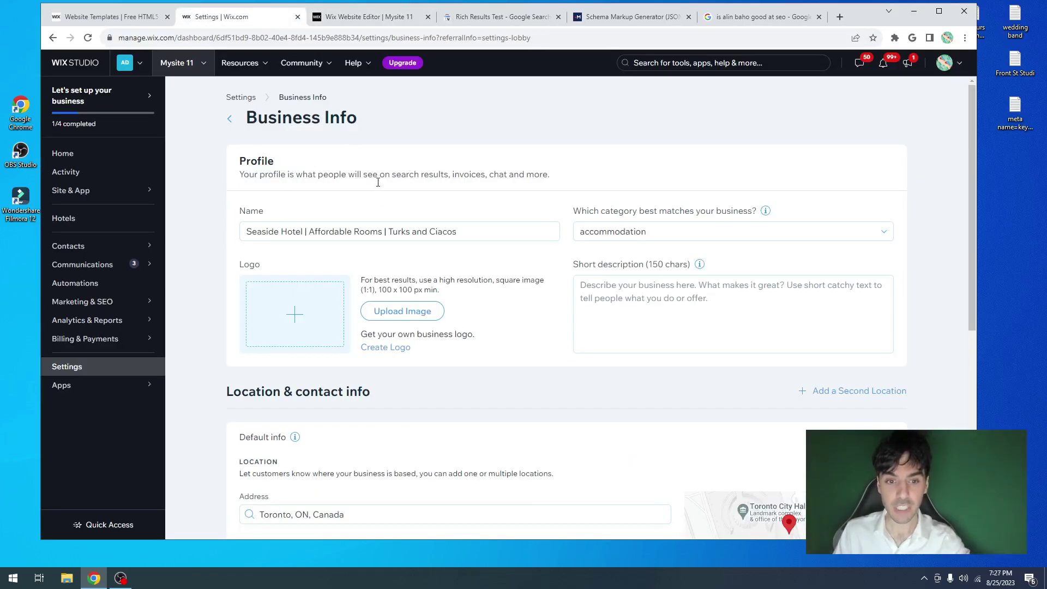
scroll(365, 229, down, 6)
scroll(363, 236, up, 6)
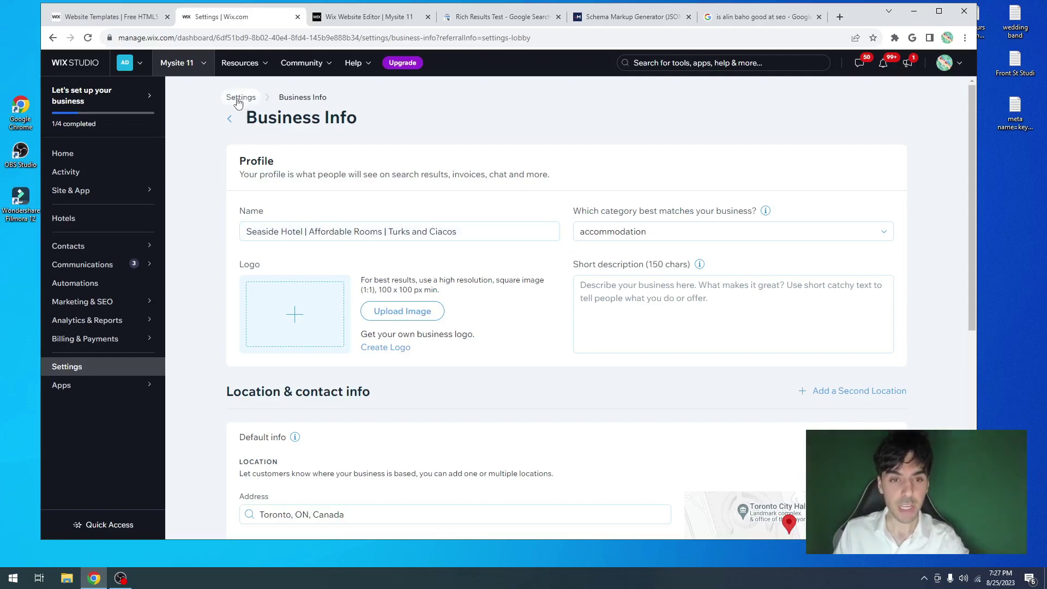
mouse_move(121, 307)
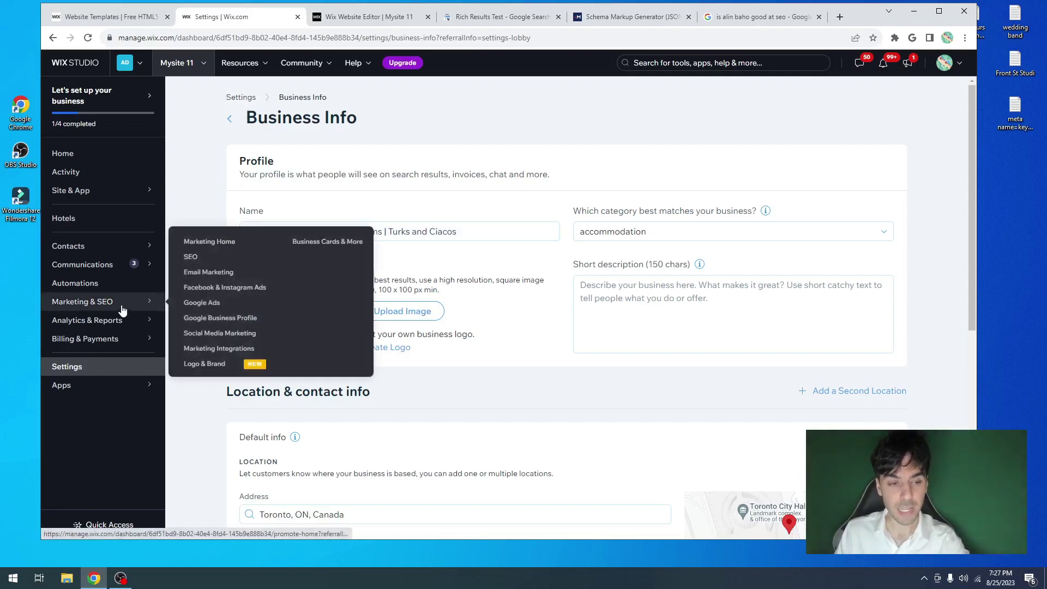
click(191, 257)
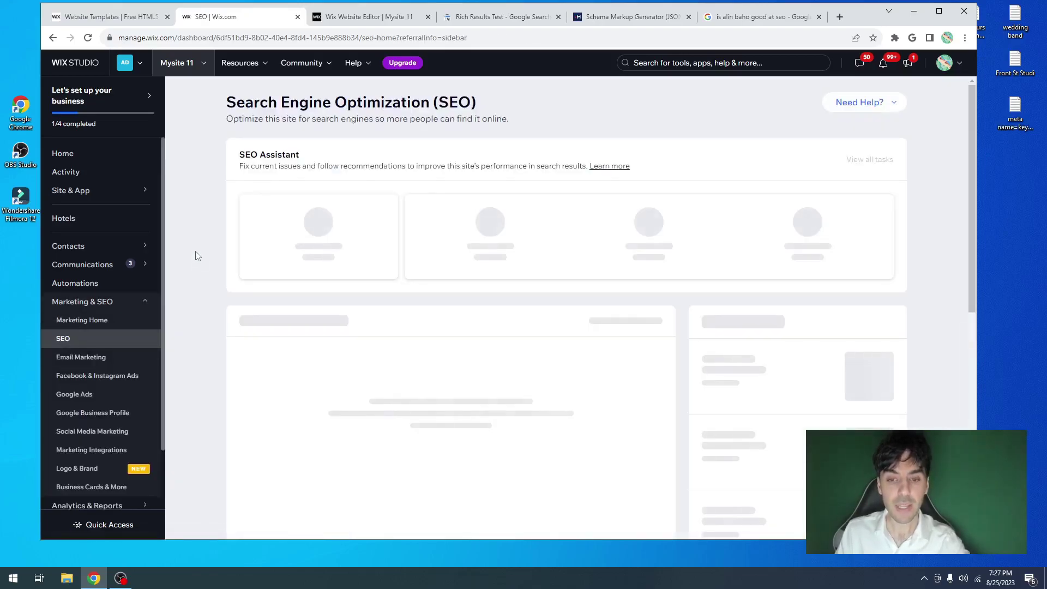
scroll(199, 246, down, 10)
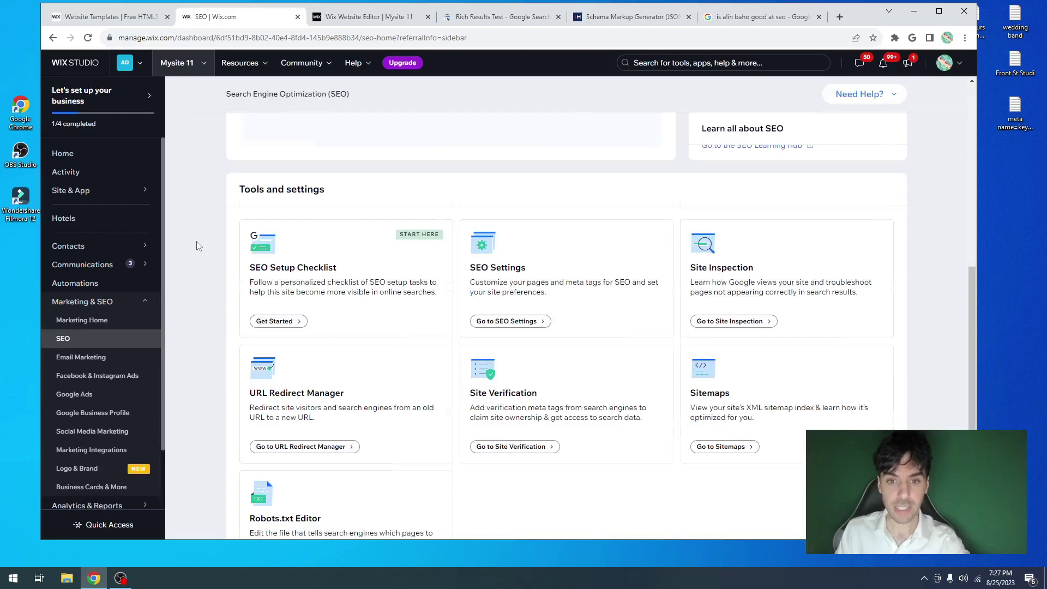
drag(468, 215, 528, 219)
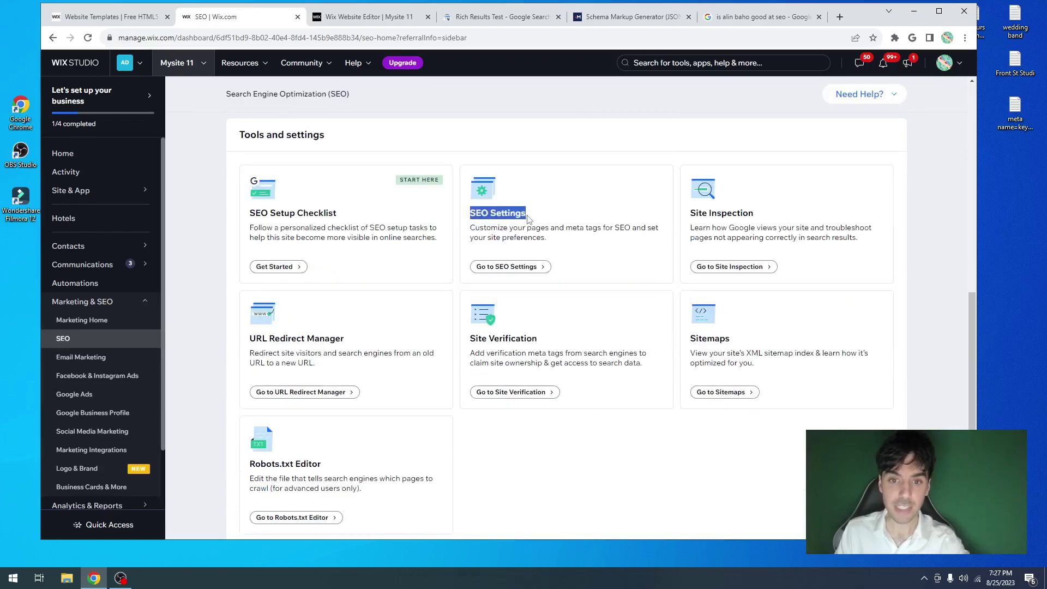
click(532, 267)
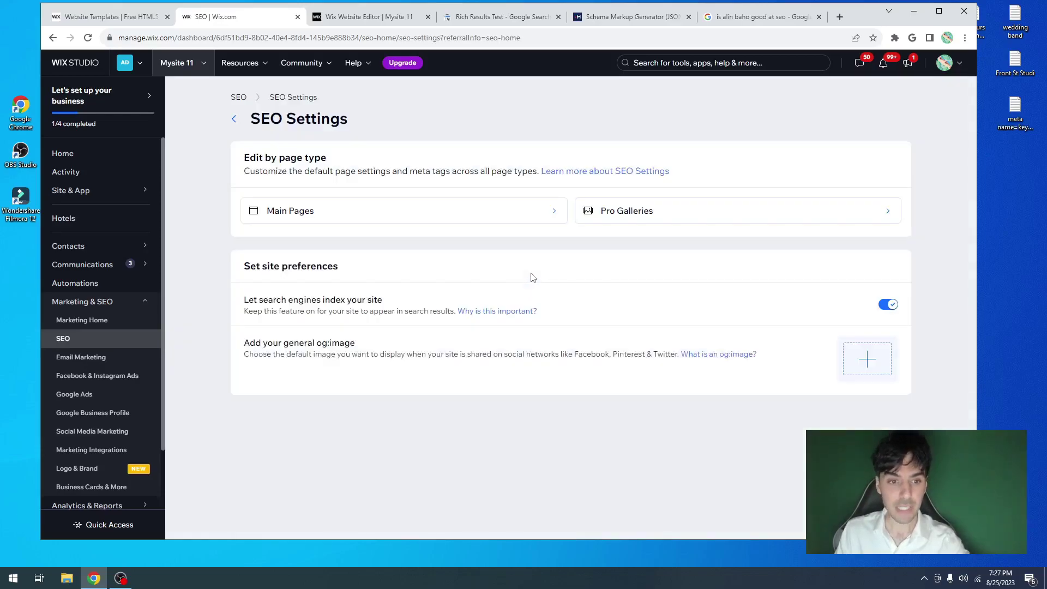
drag(276, 340, 638, 358)
click(639, 358)
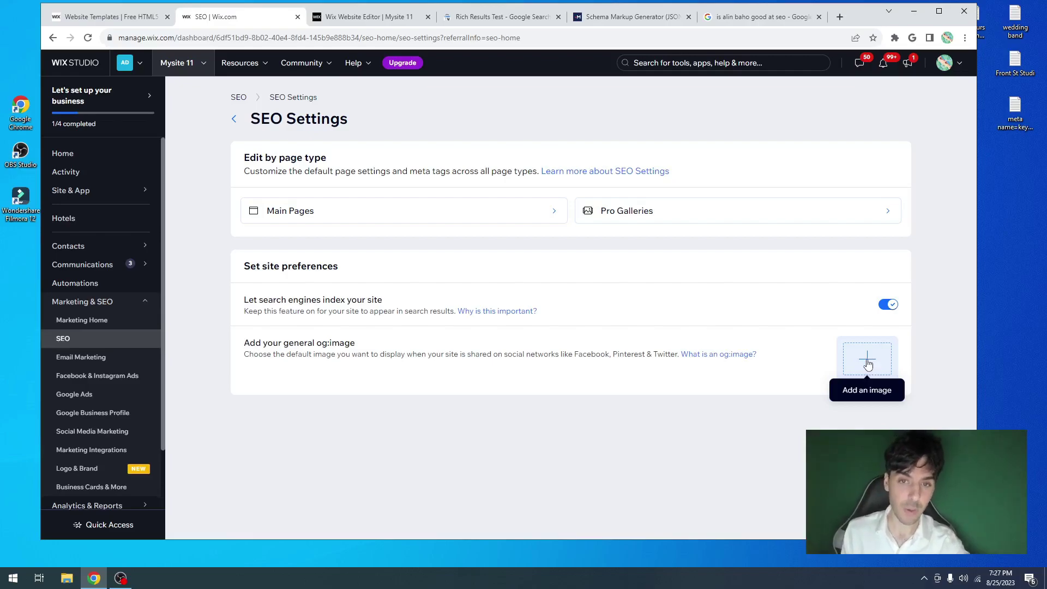
- Search Google for "moving company london ontario" in a new tab and look through the organic listings
click(839, 17)
text(moving)
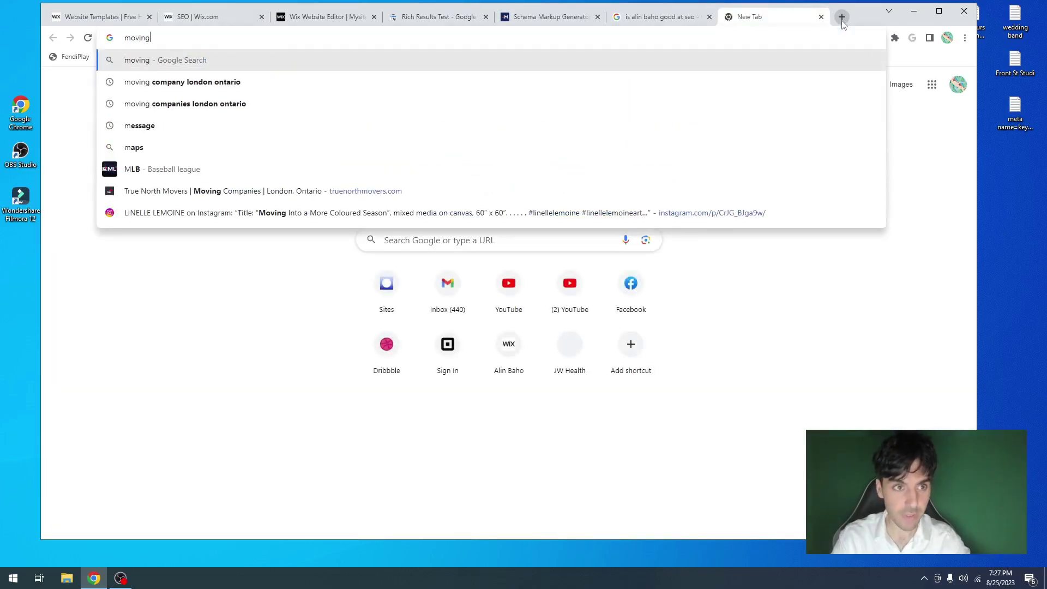
text( co)
key(Down)
key(Return)
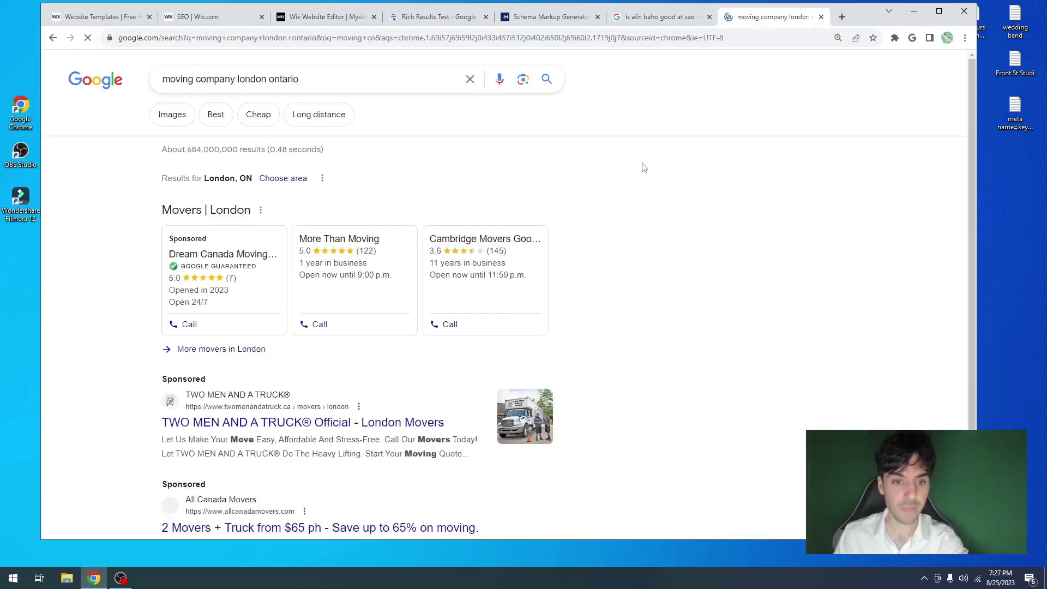
scroll(644, 167, down, 20)
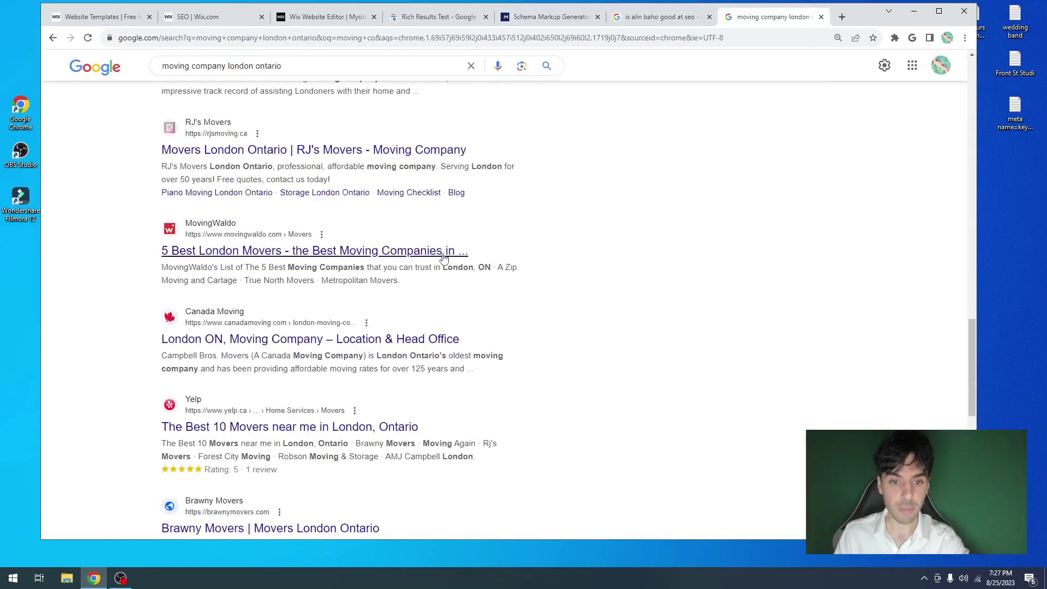
scroll(443, 258, down, 3)
right_click(554, 227)
key(Escape)
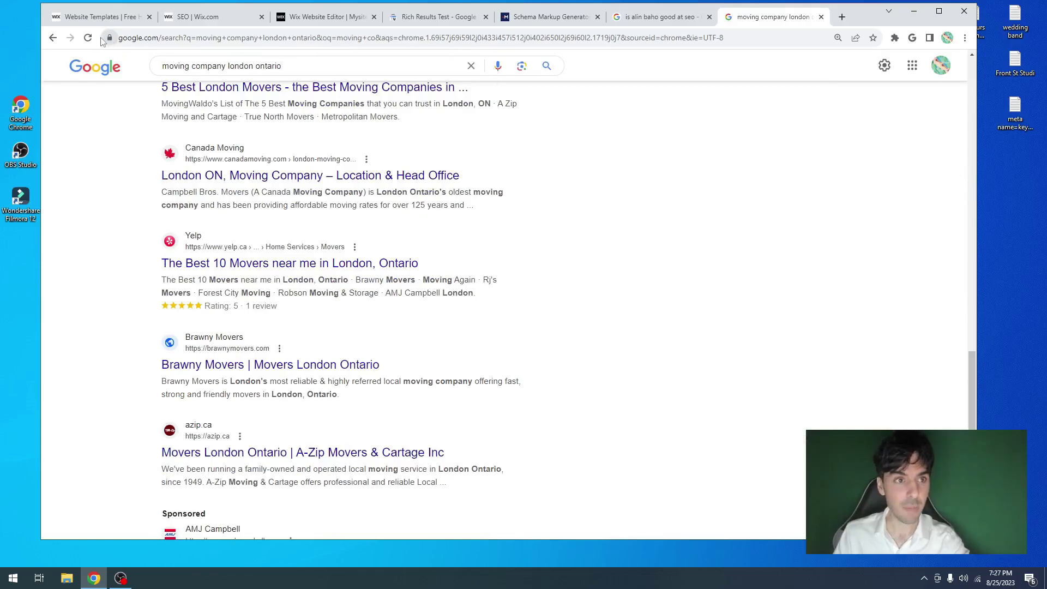
- Examine the Google results in a responsive device view narrowed to 734 px wide, then close the developer tools
key(ctrl+shift+i)
key(F5)
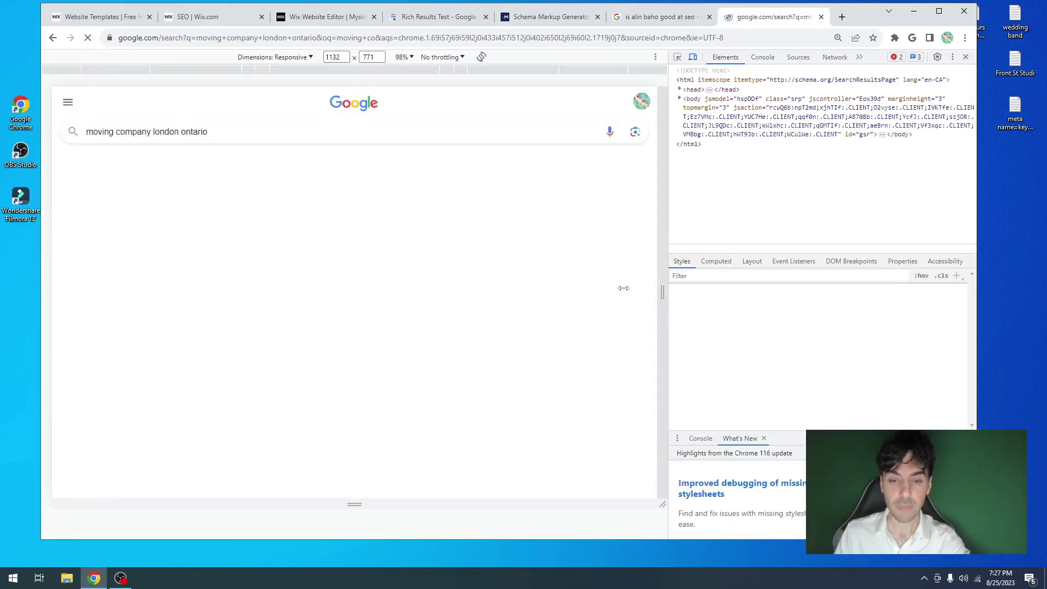
drag(623, 288, 518, 289)
scroll(471, 254, down, 15)
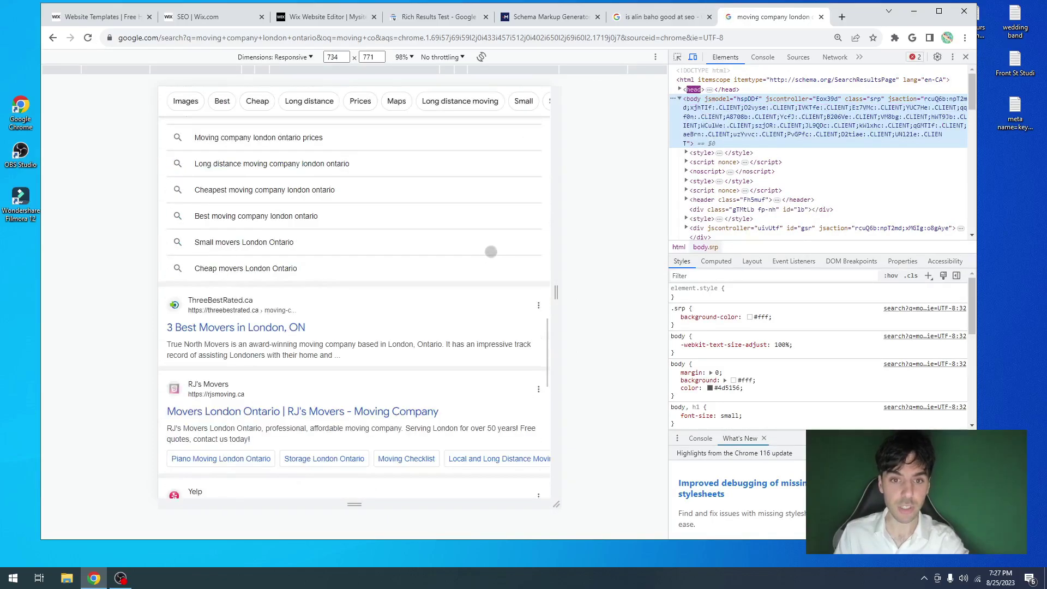
scroll(491, 251, up, 10)
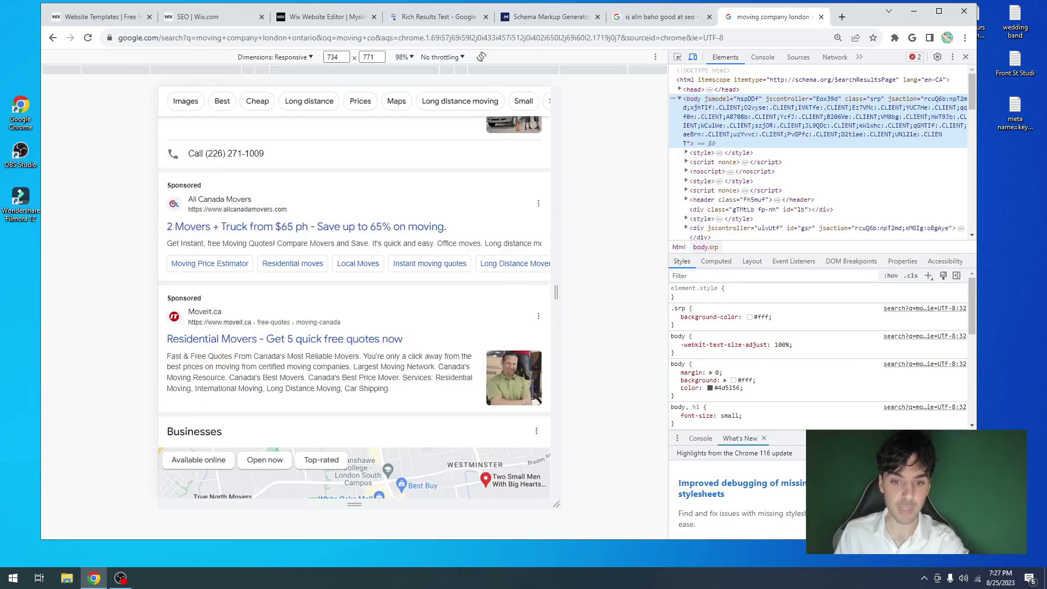
scroll(502, 366, up, 8)
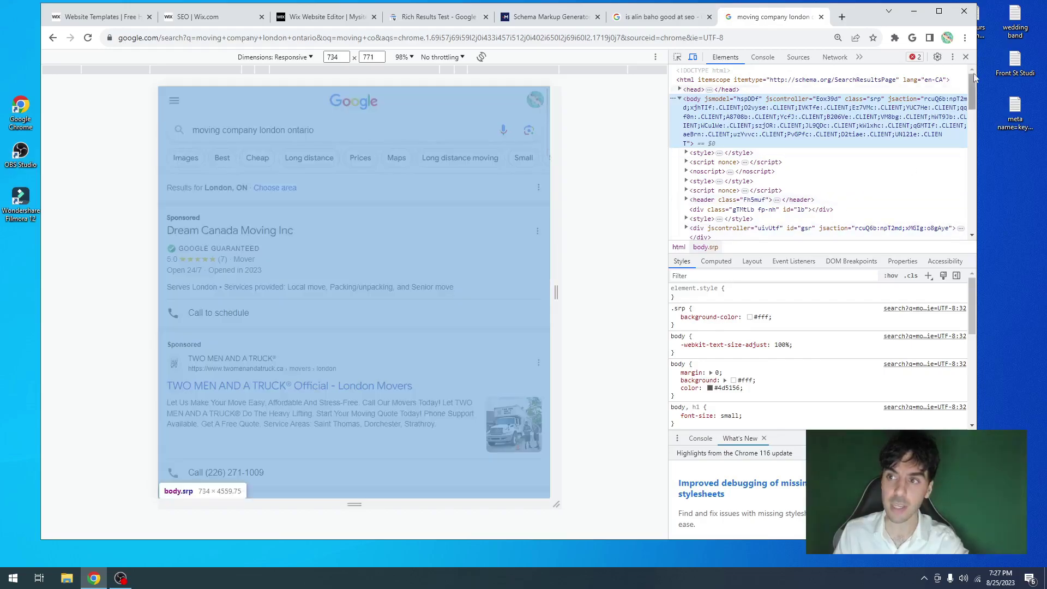
click(966, 57)
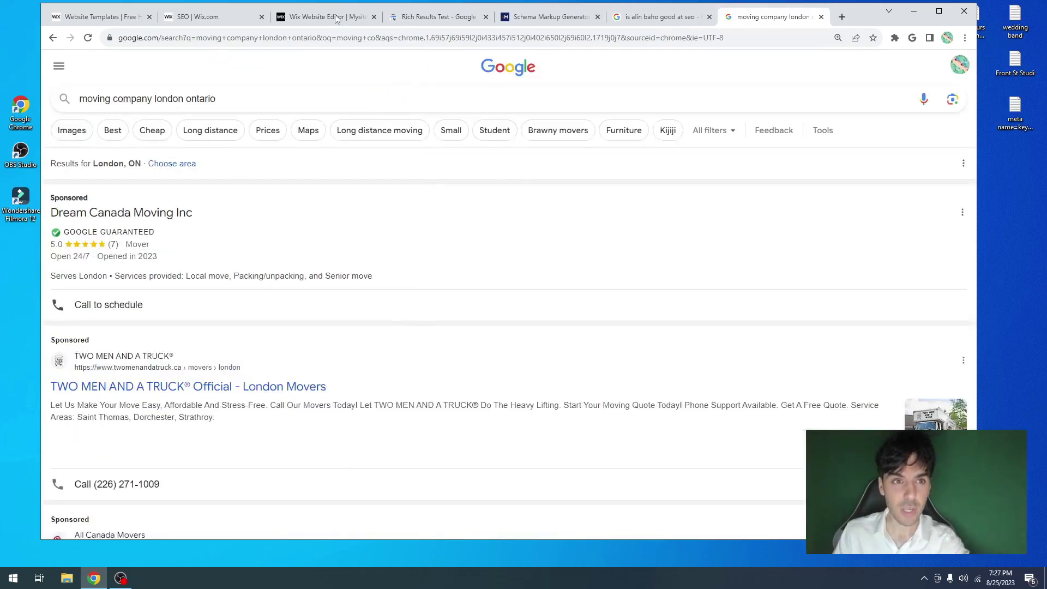
- Return to the Wix SEO Settings and examine the description of the general og:image for social sharing
click(336, 18)
click(240, 19)
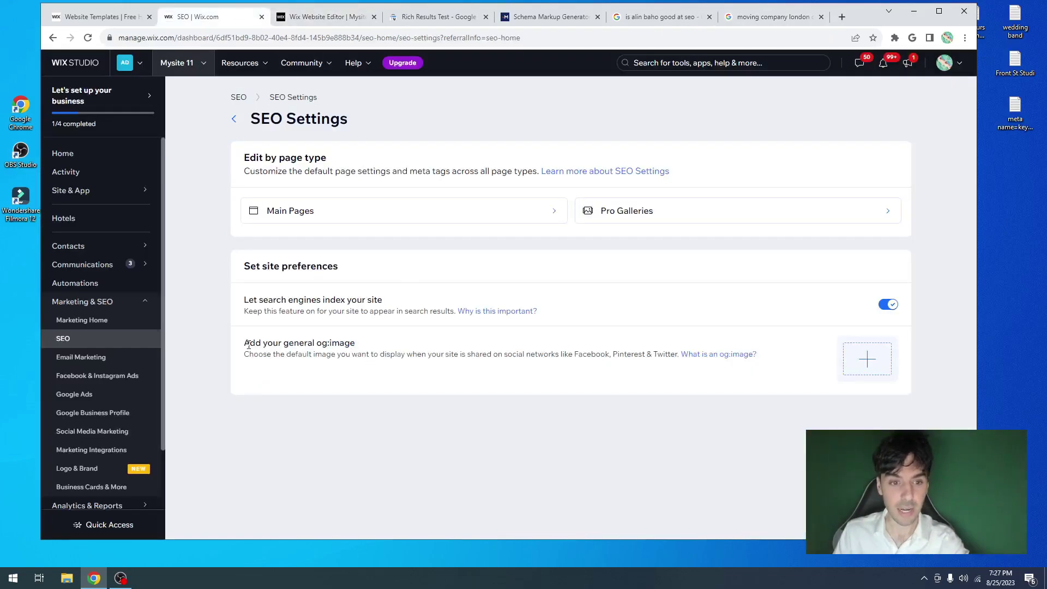
drag(248, 344, 537, 355)
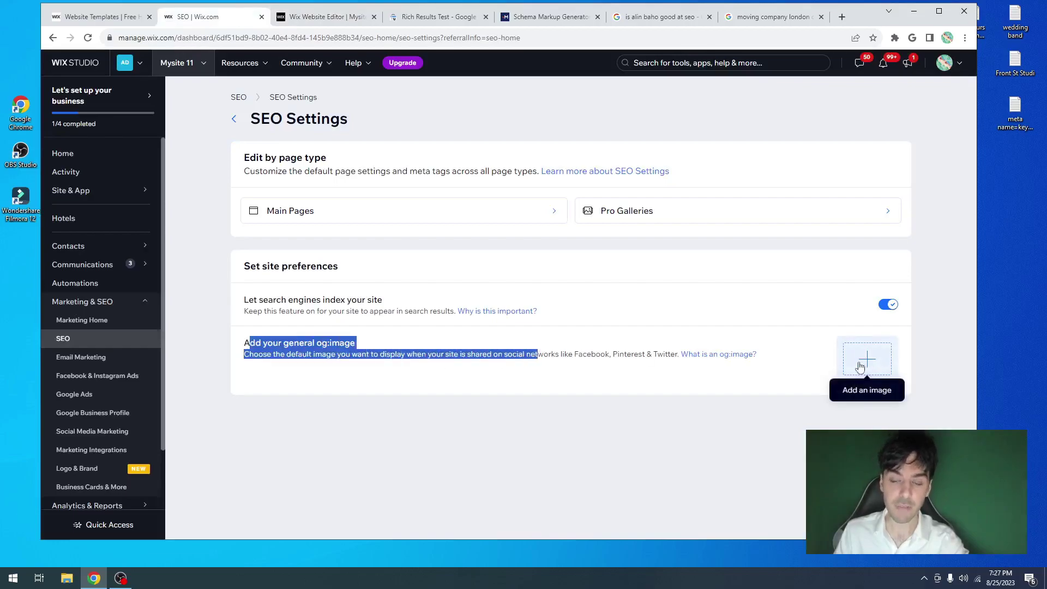
click(830, 362)
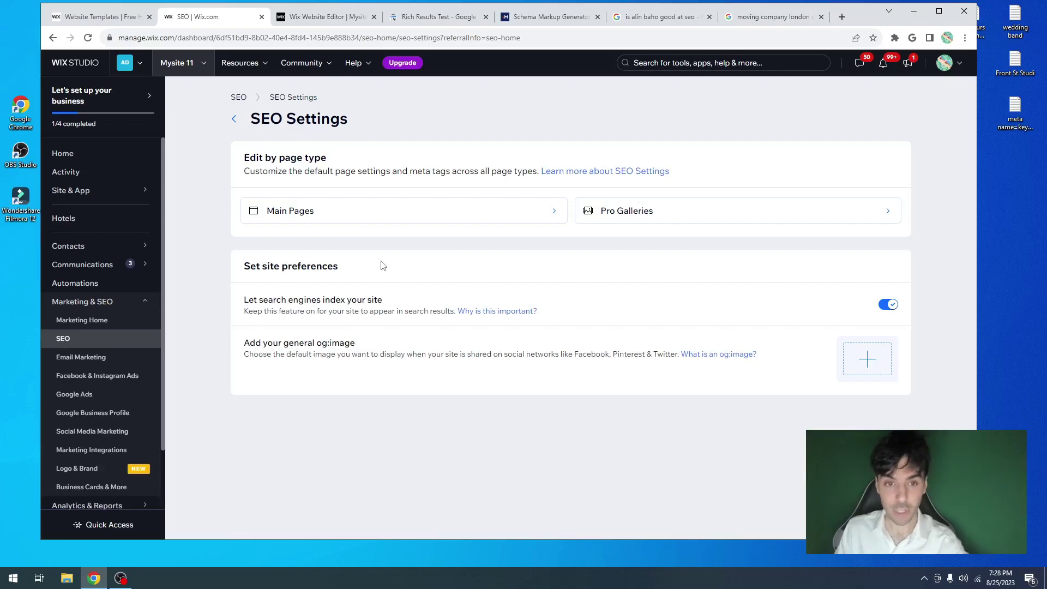
- Open a new tag entry in the additional meta tags of the Main Pages default settings
click(355, 218)
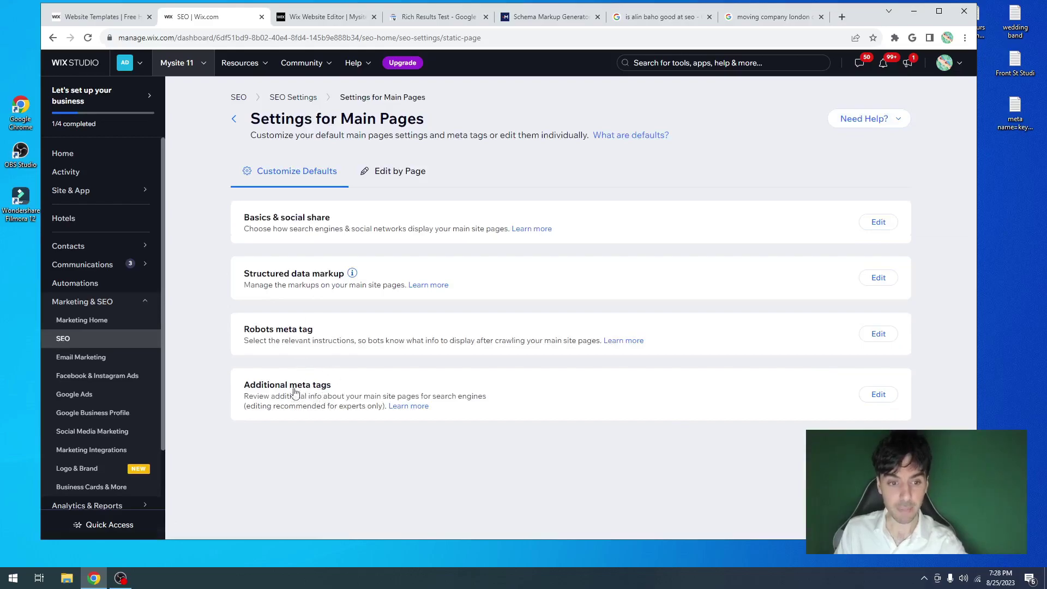
click(315, 384)
scroll(314, 384, down, 3)
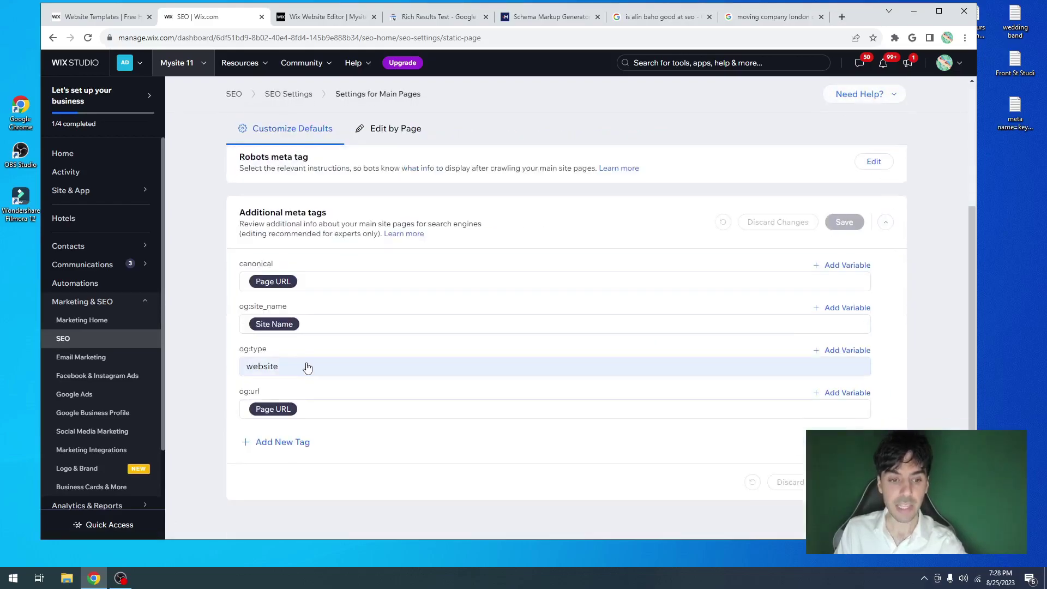
click(293, 446)
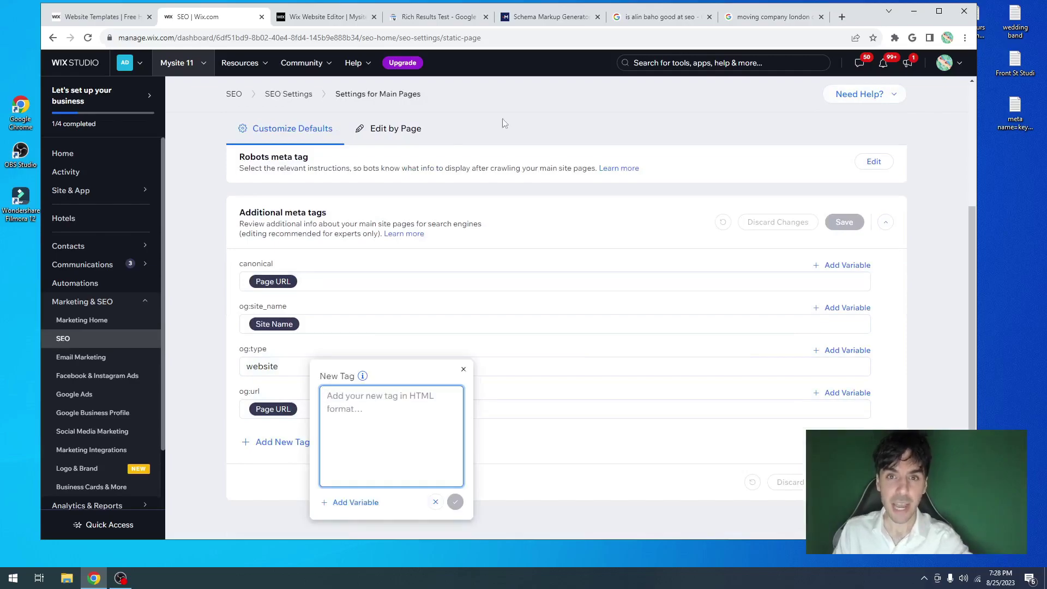
- In the website editor, copy the HTML code of the keywords meta tag from the Home page's additional tags
click(349, 18)
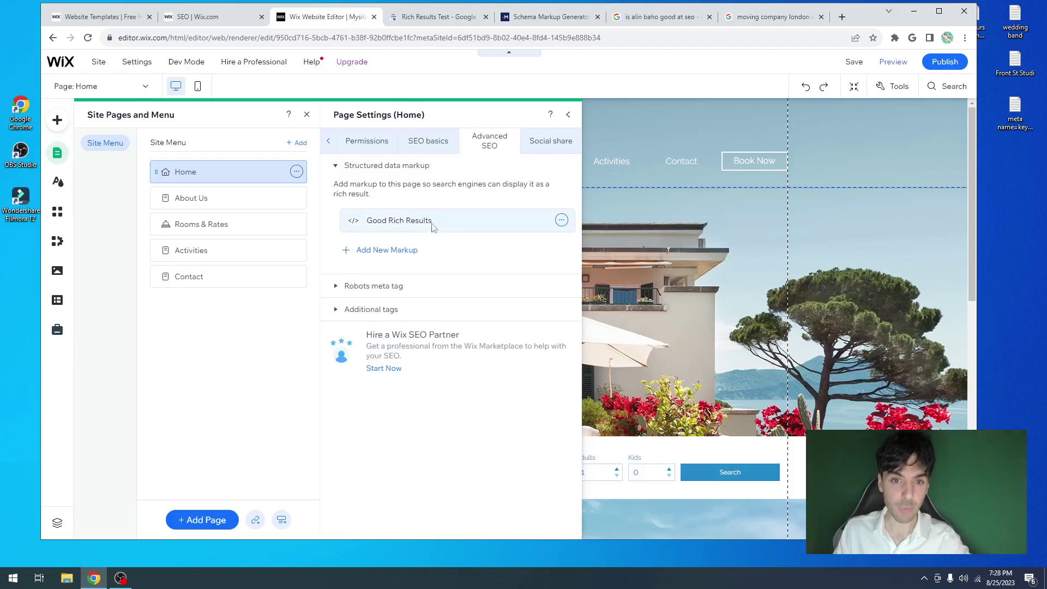
click(381, 309)
scroll(499, 425, down, 2)
click(556, 405)
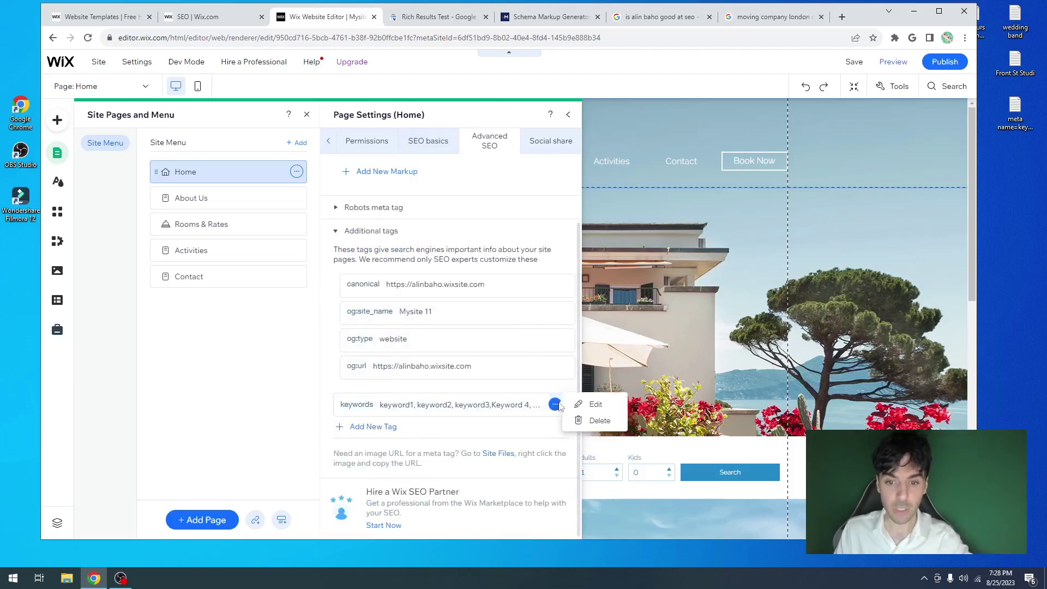
click(593, 405)
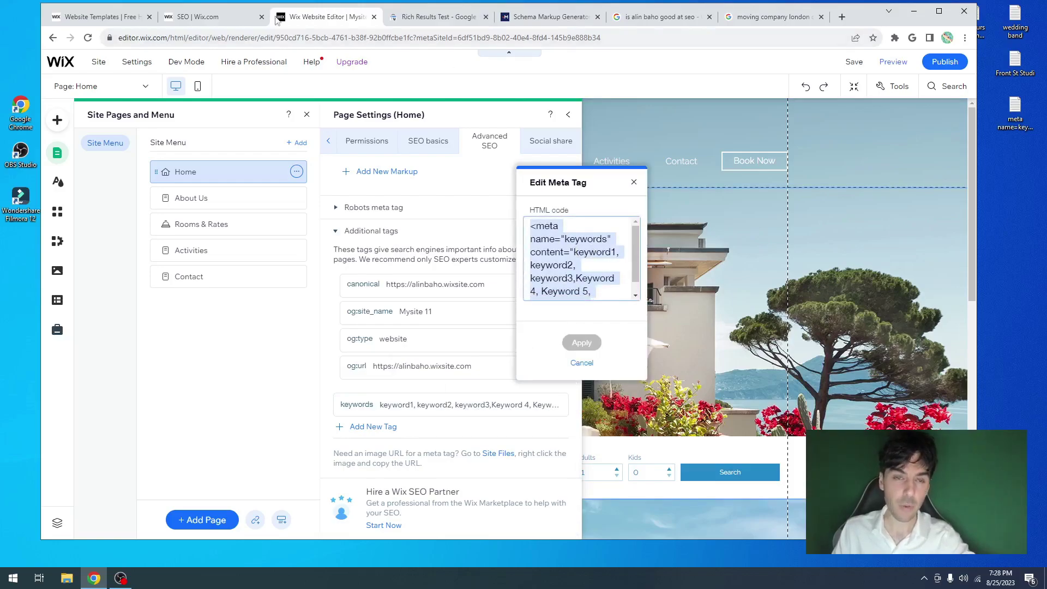
- Add the copied keywords meta tag, with keyword1 through Keyword 6, to the Main Pages' default additional meta tags and save
click(224, 17)
text(<meta name="keywords" content="keyword1, keyword2, keyword3,Keyword 4, Keyword 5, Keyword 6"/>)
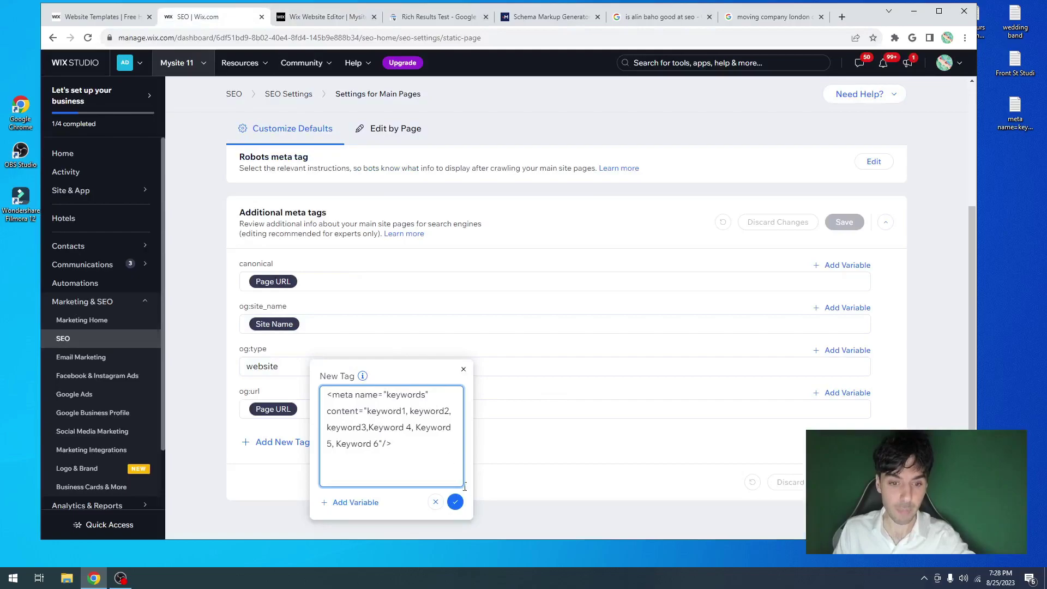
click(455, 502)
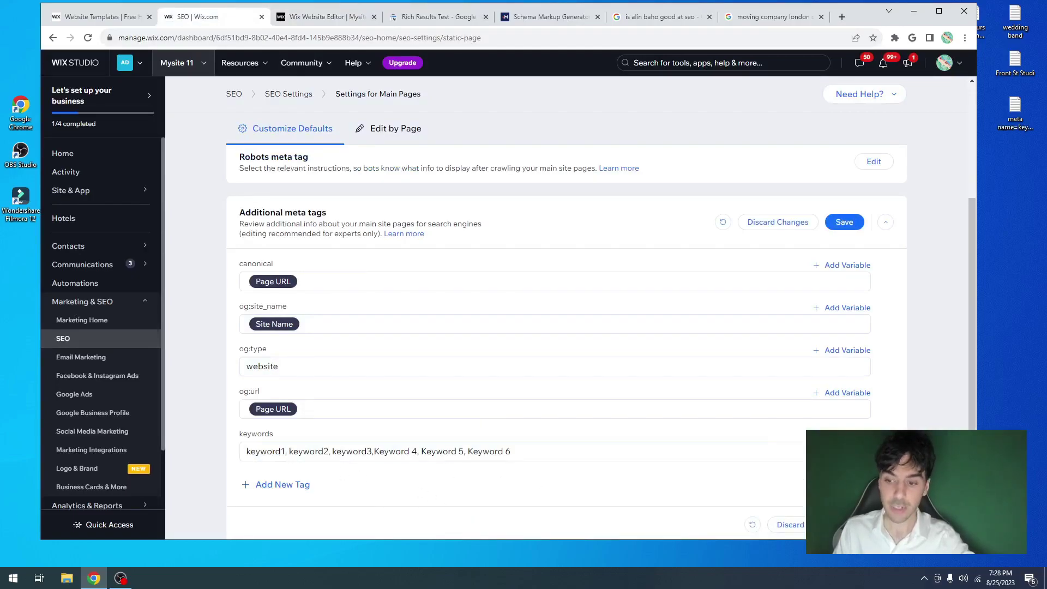
click(840, 525)
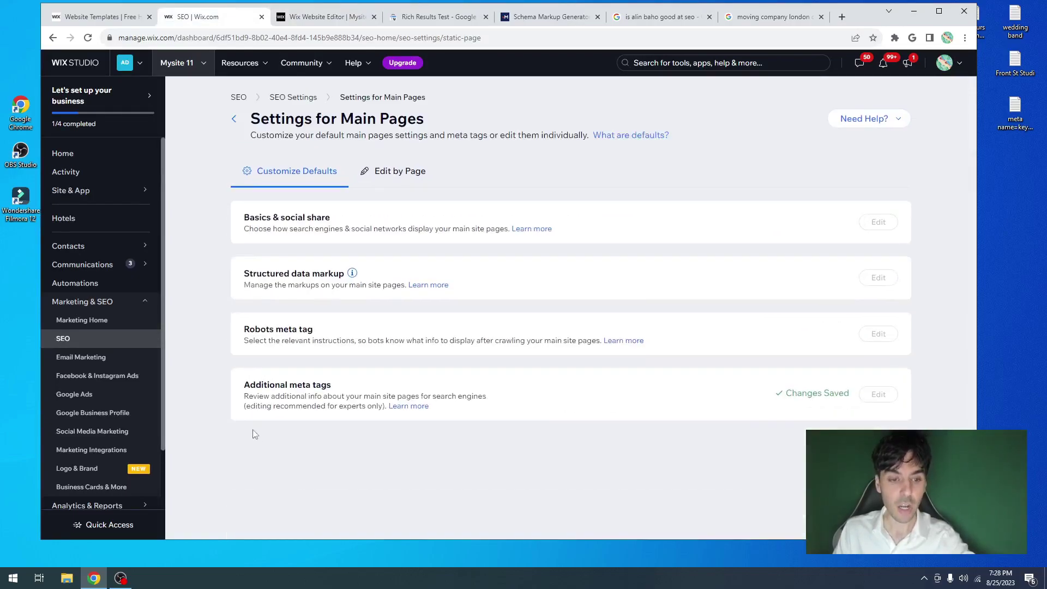
- Reopen the Main Pages' default additional meta tags to check the keywords tag, and return to the SEO overview's tools and settings
click(559, 394)
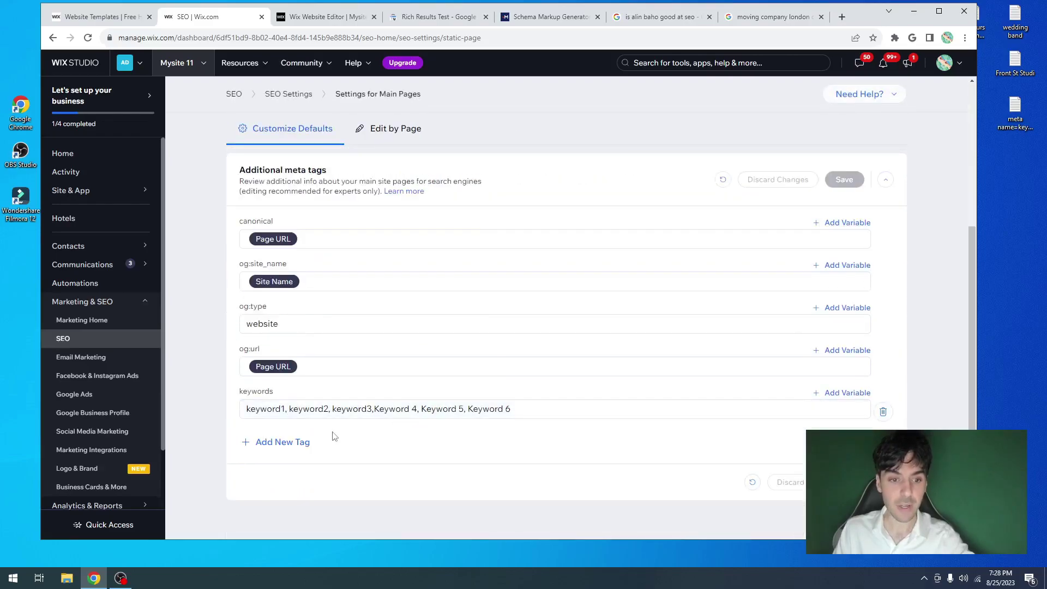
scroll(327, 412, up, 4)
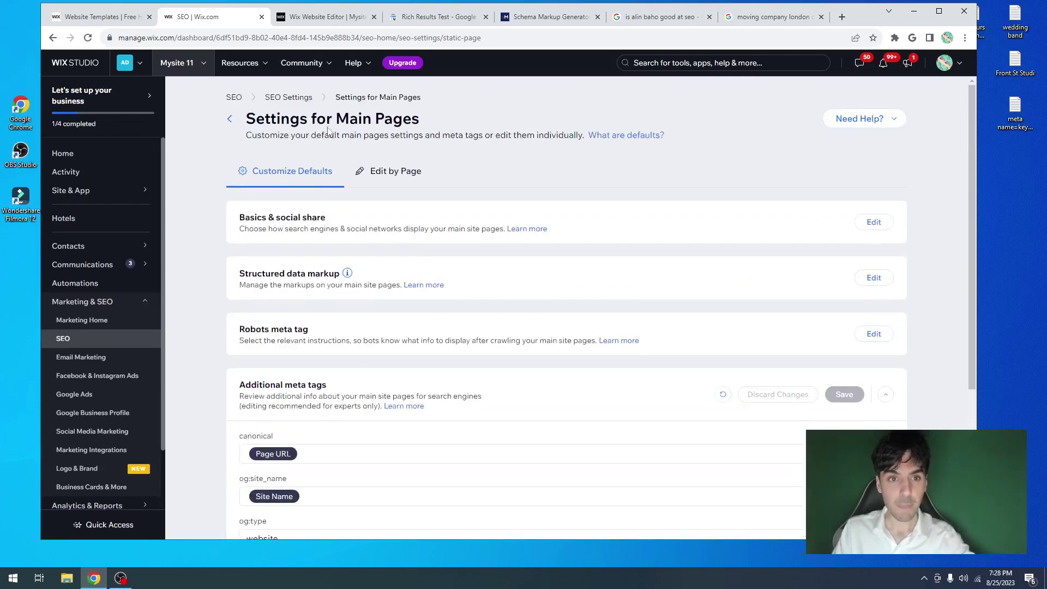
click(289, 97)
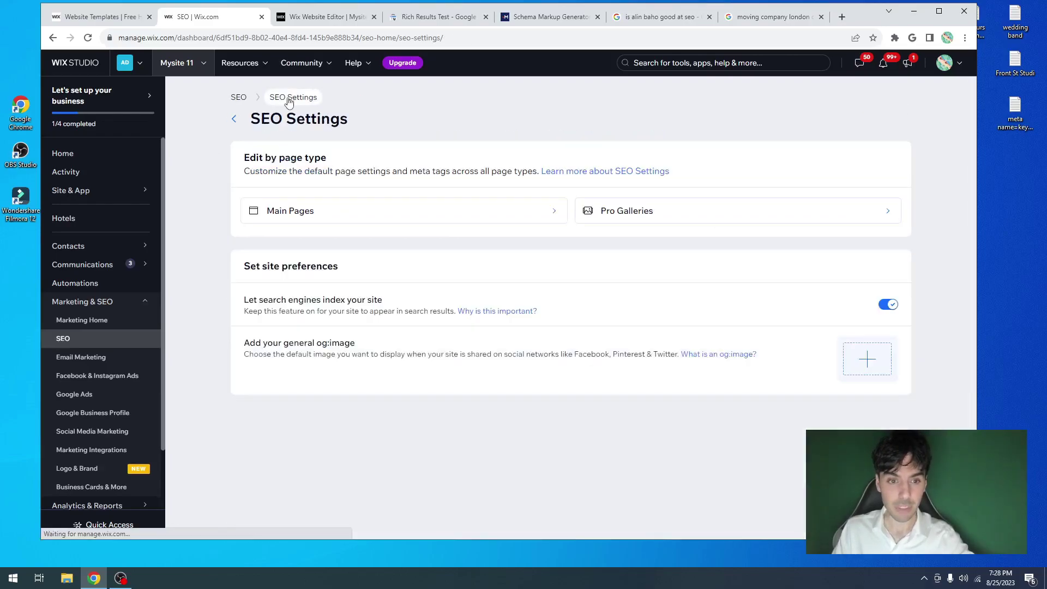
click(240, 97)
scroll(540, 341, down, 10)
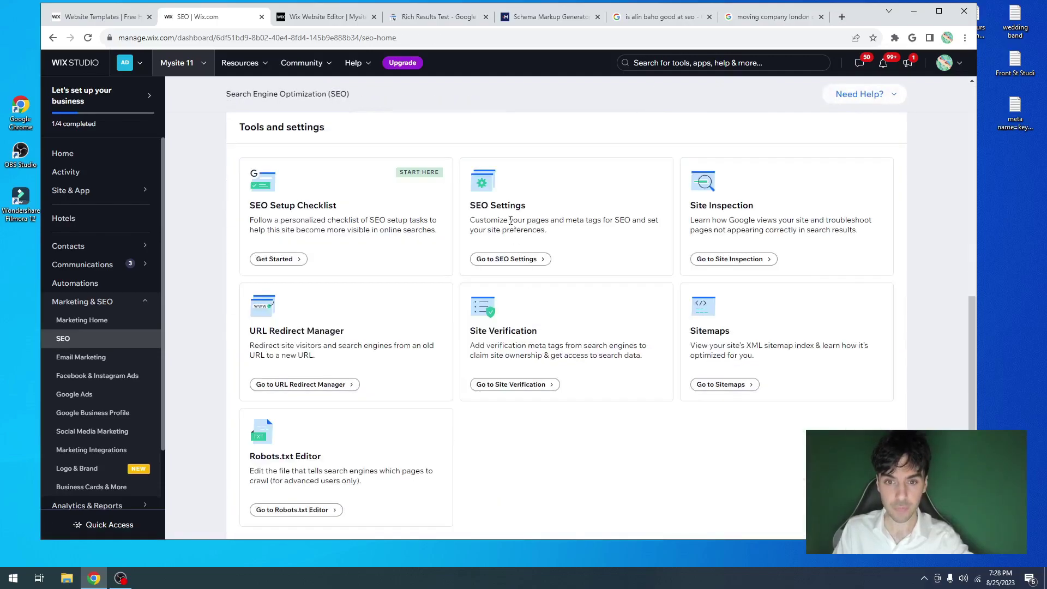
- From the SEO Settings, open the additional meta tags of the Main Pages defaults and go back to the SEO Settings
click(510, 259)
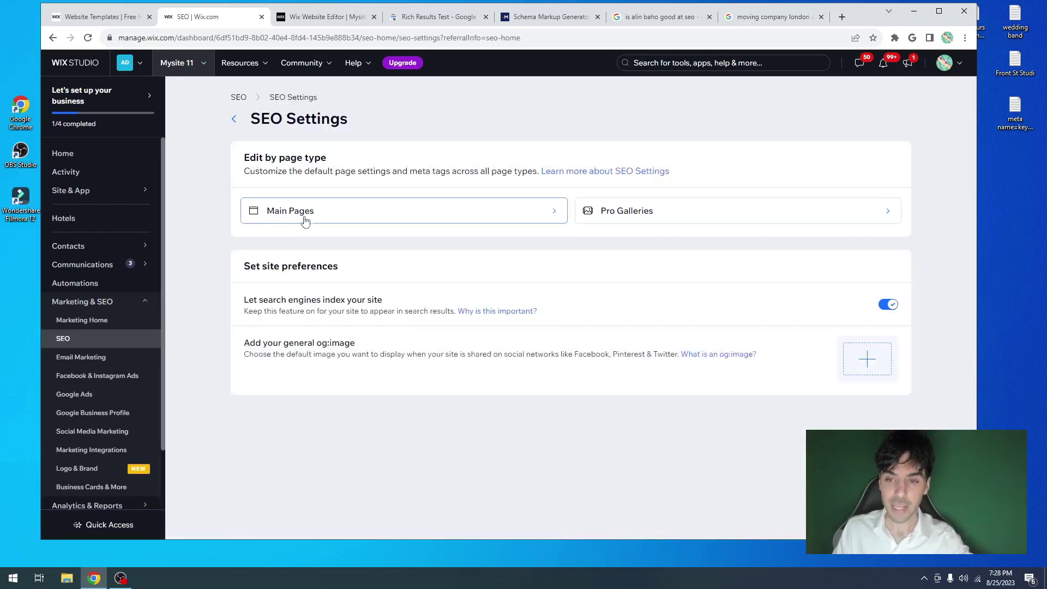
click(326, 217)
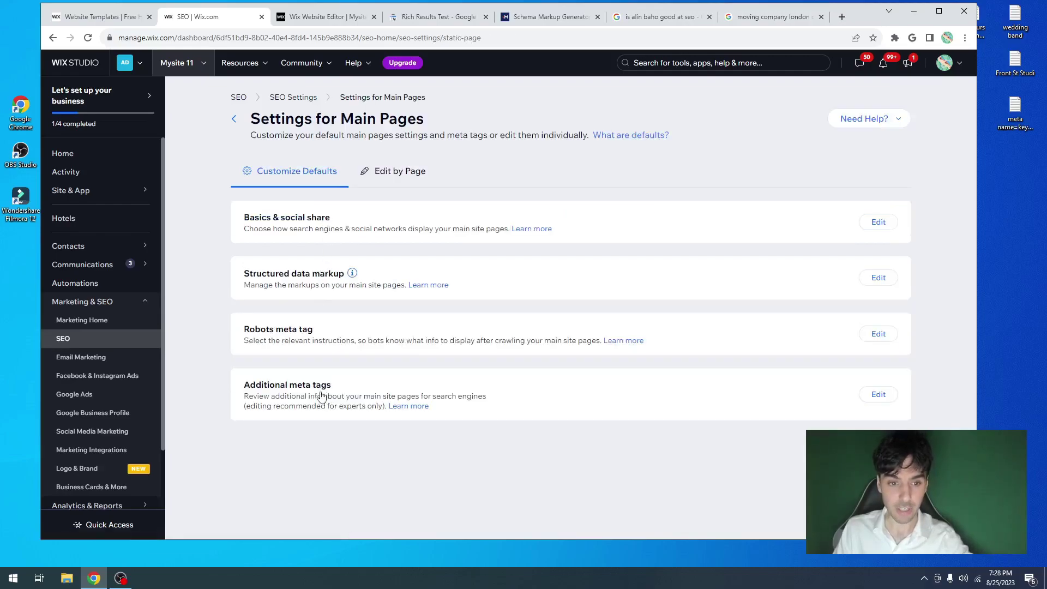
click(878, 394)
scroll(371, 415, up, 4)
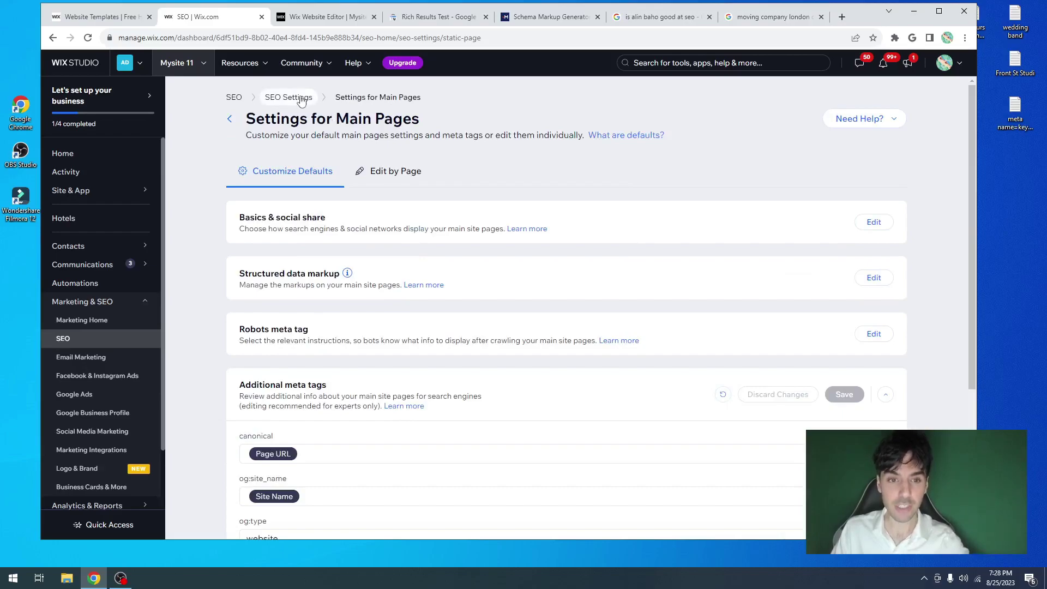
click(301, 99)
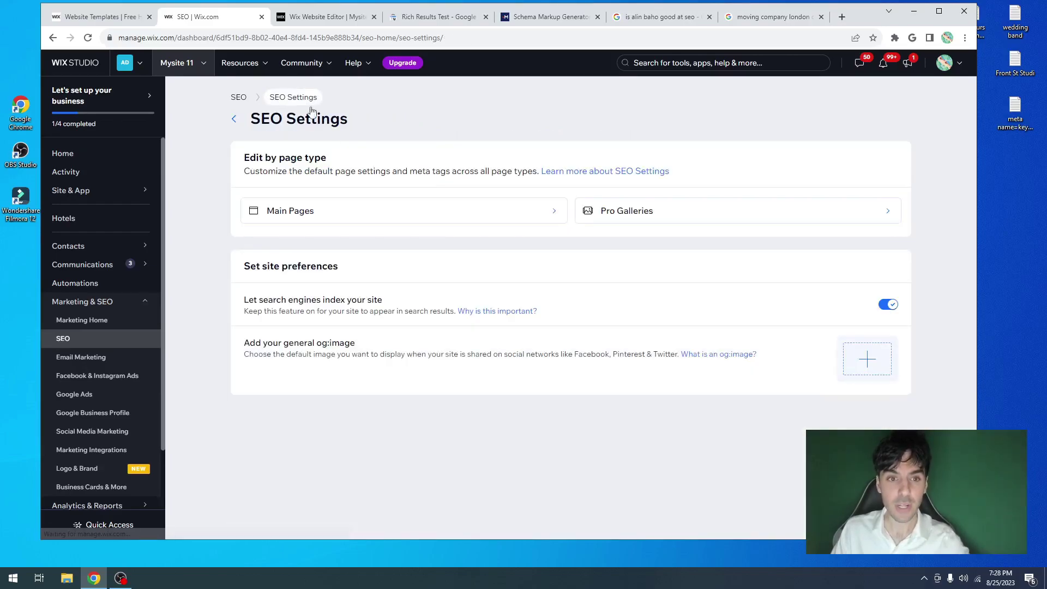
- Try appending keyword 7 to the keywords meta tag in the Main Pages' default additional meta tags, and discard the change
click(339, 218)
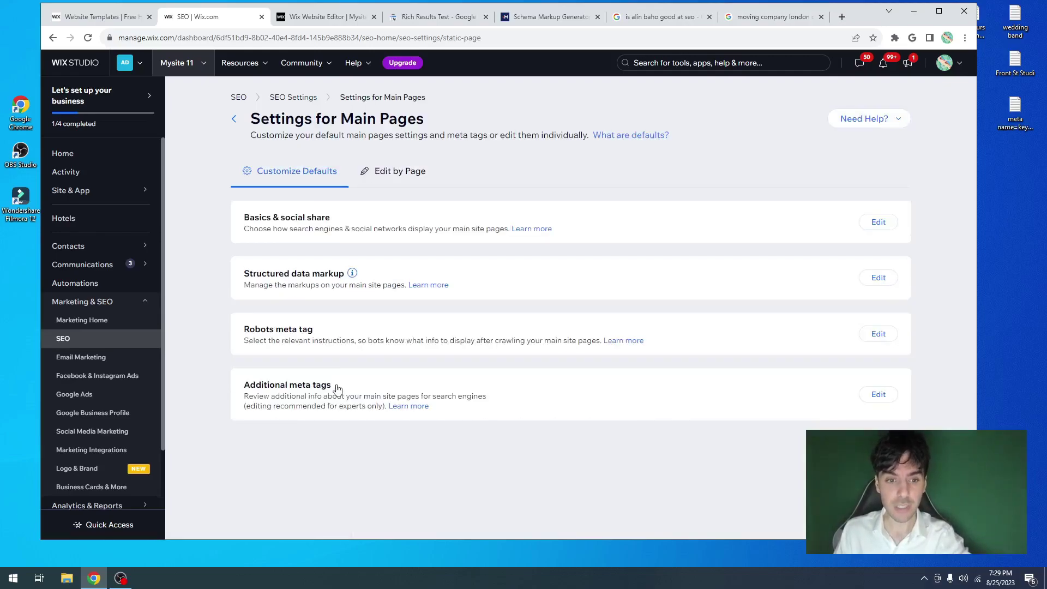
click(337, 388)
click(416, 408)
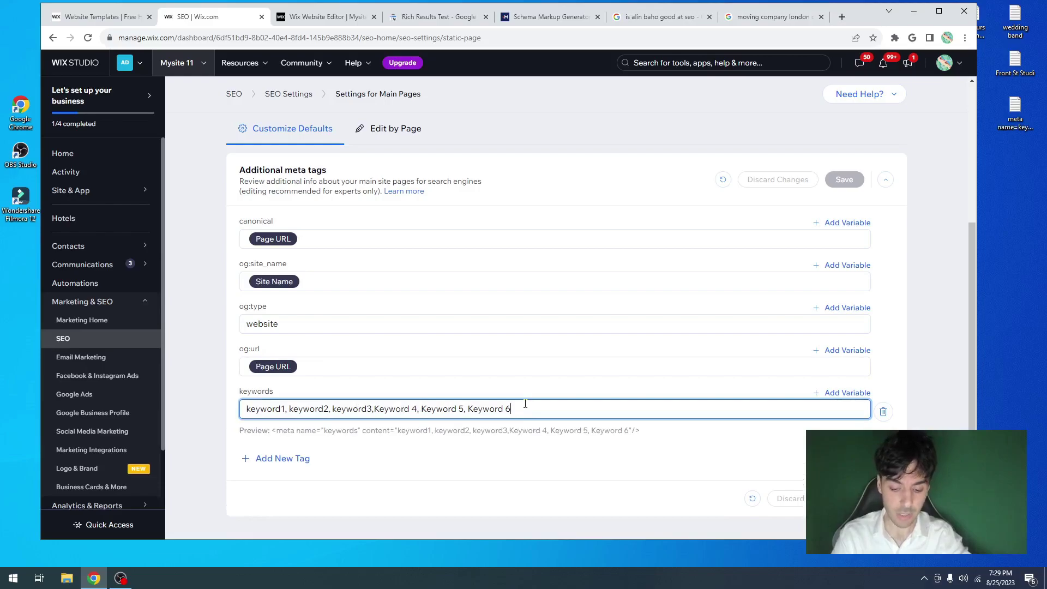
text(, keywo)
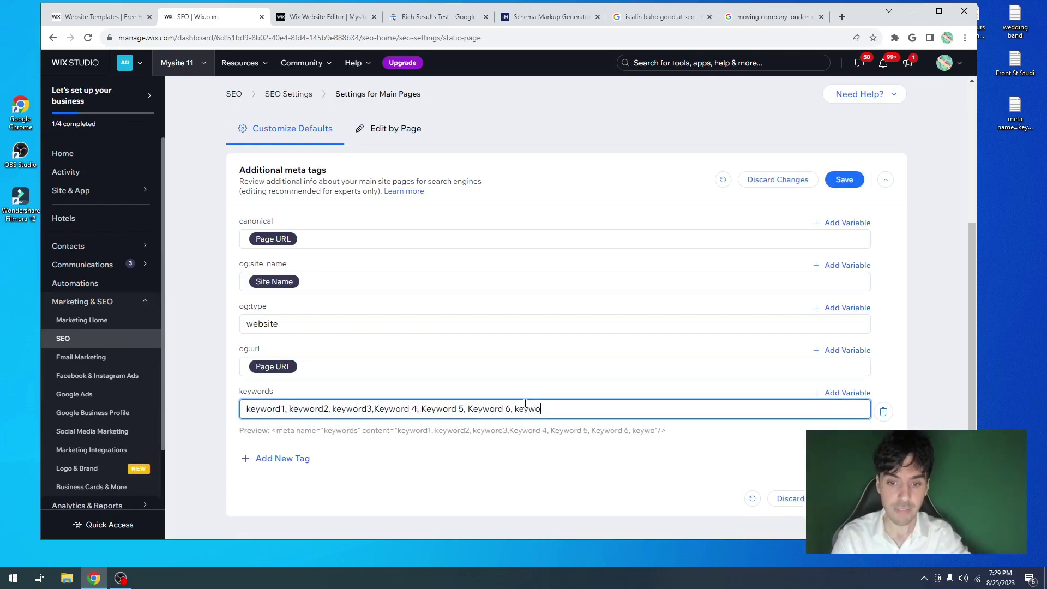
text(rd 7 ,)
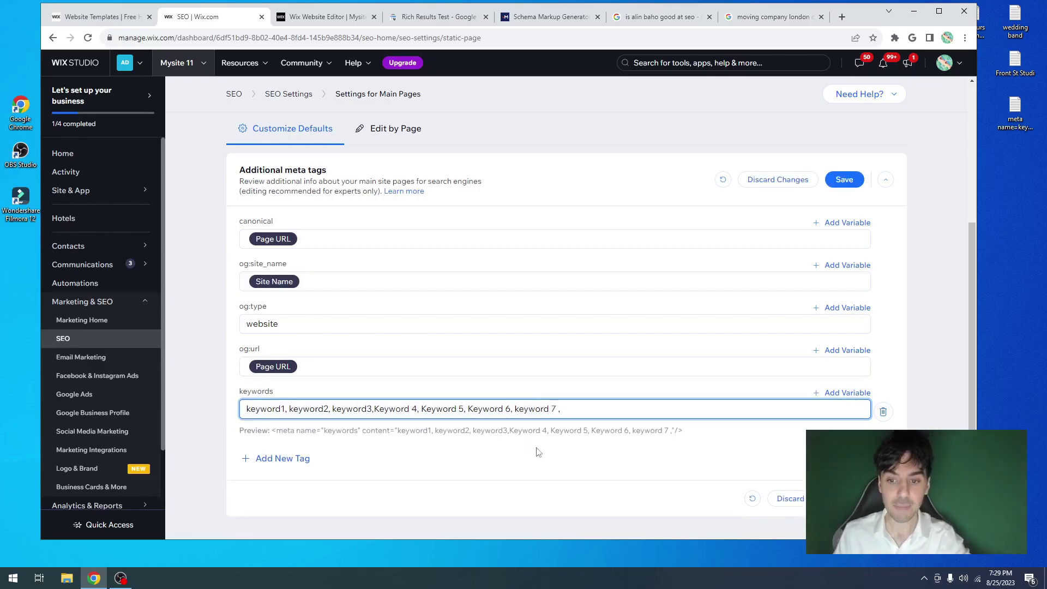
click(786, 498)
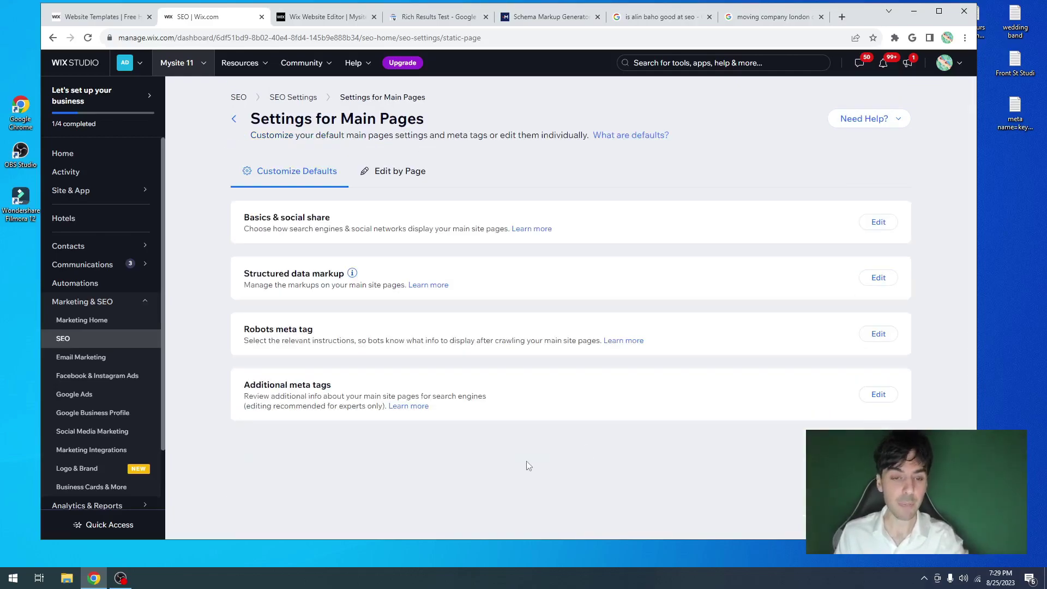
- Switch to the website editor and review the Home page's SEO basics and its structured data markup under Advanced SEO
click(341, 20)
click(633, 181)
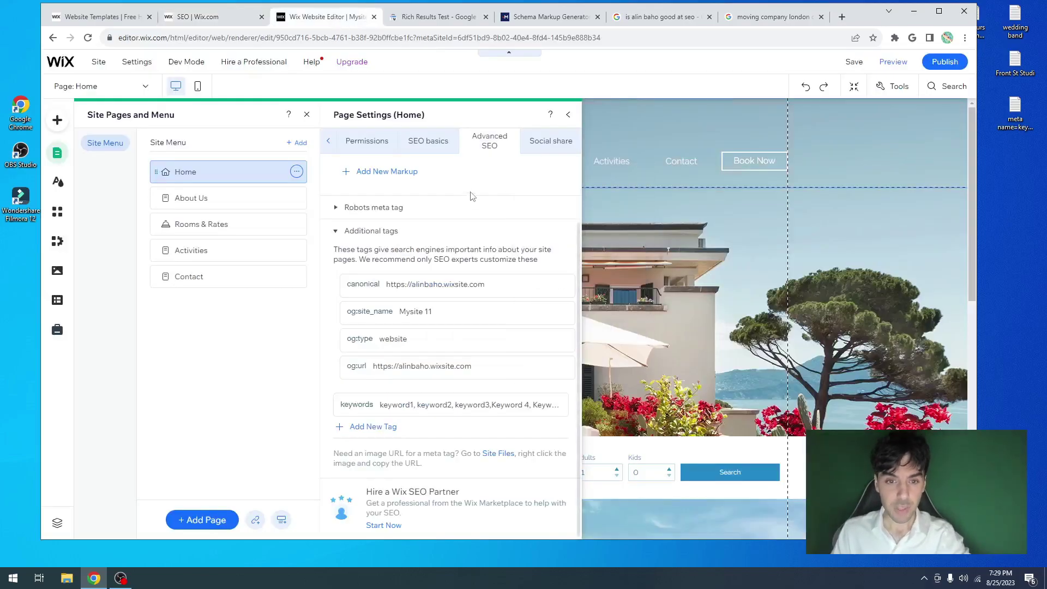
click(429, 141)
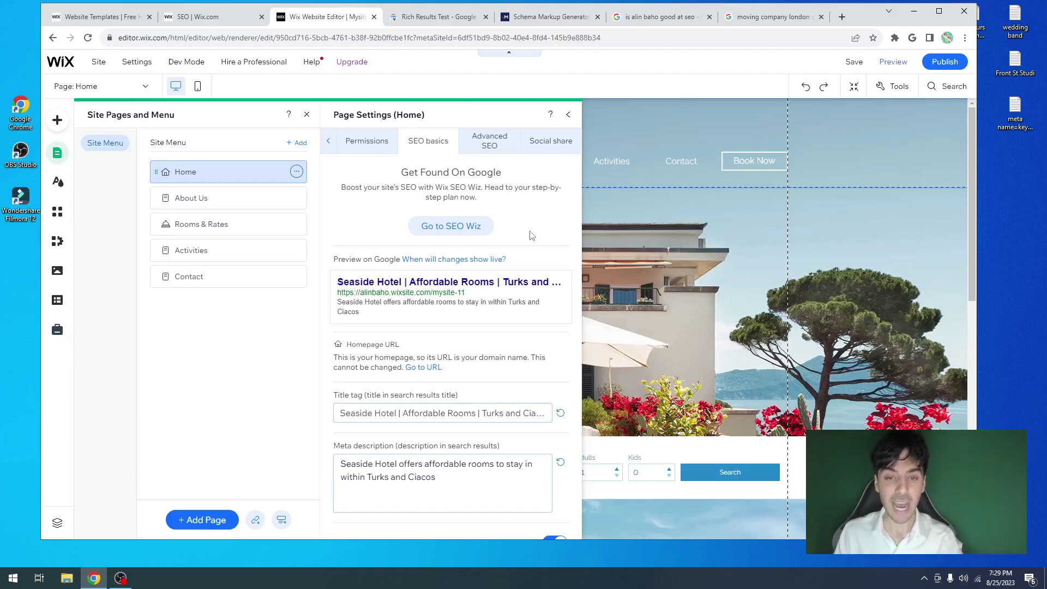
click(493, 141)
click(453, 167)
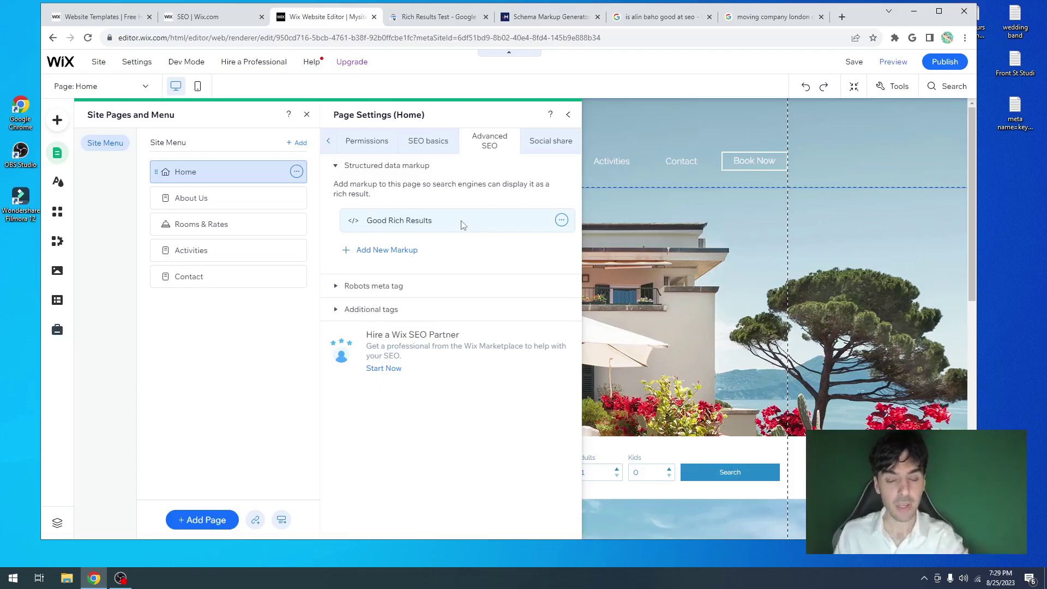
- Switch back to the Wix dashboard, open the SEO overview and examine the Site performance on Google section
click(207, 18)
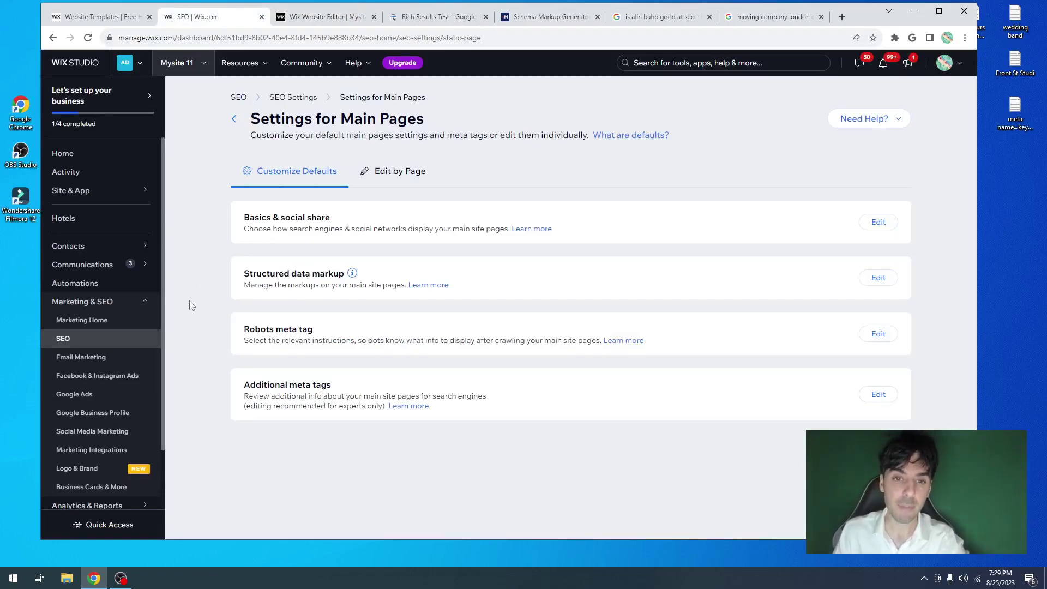
click(85, 322)
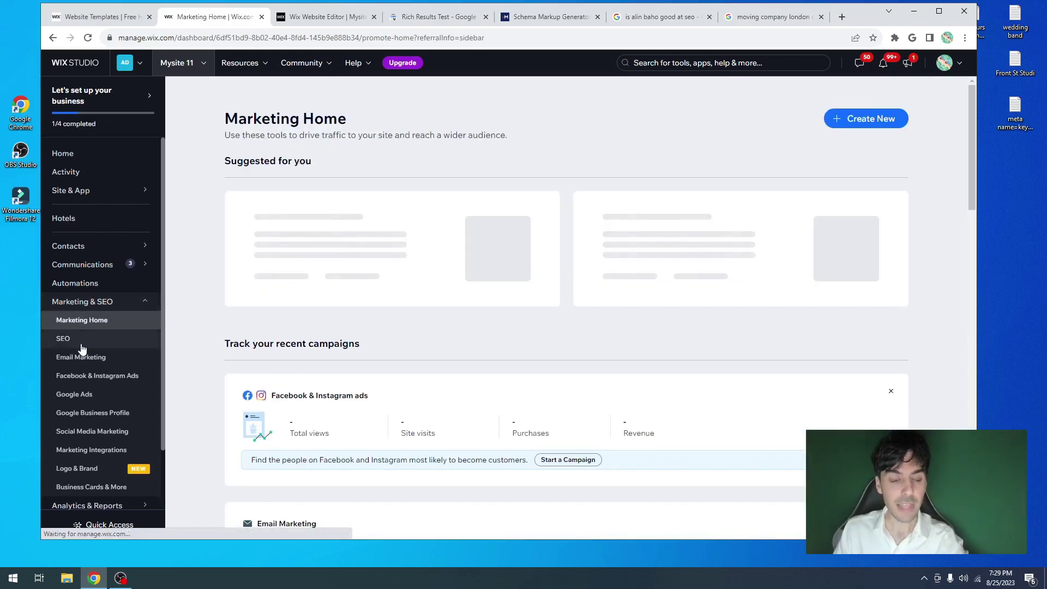
click(82, 342)
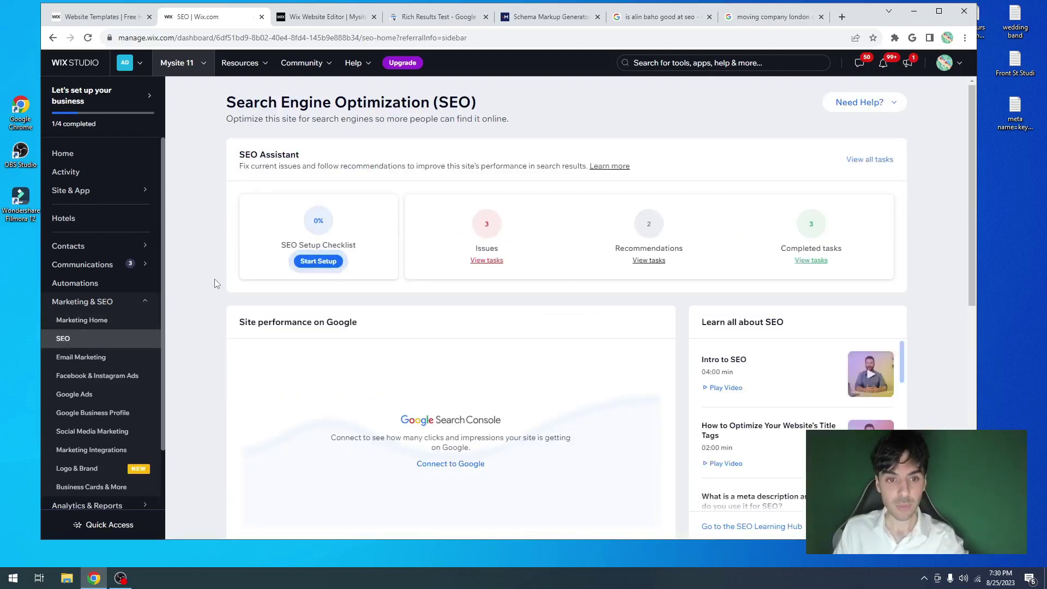
scroll(349, 281, down, 3)
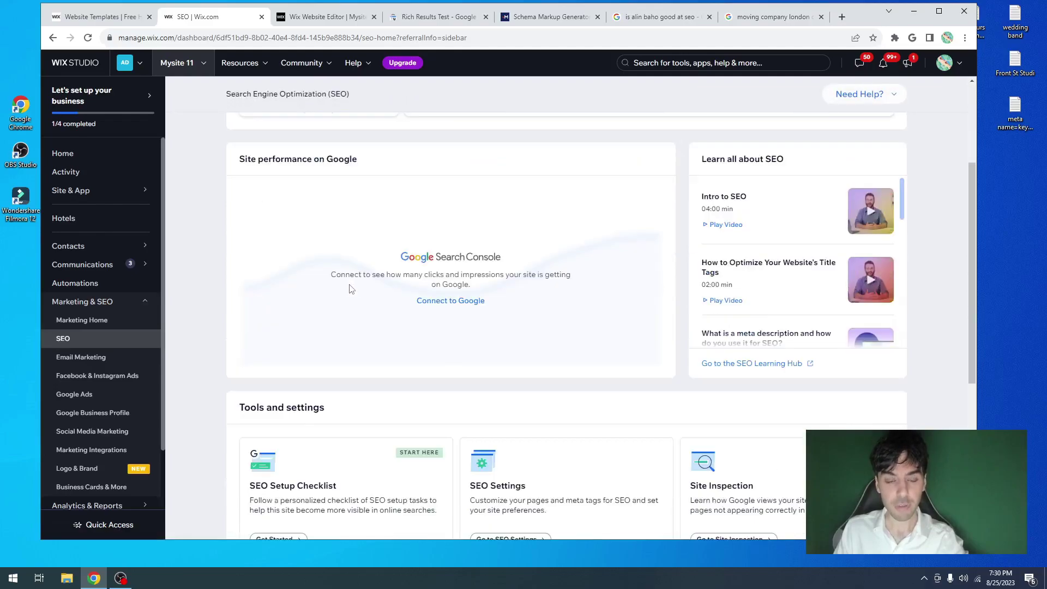
drag(246, 159, 350, 159)
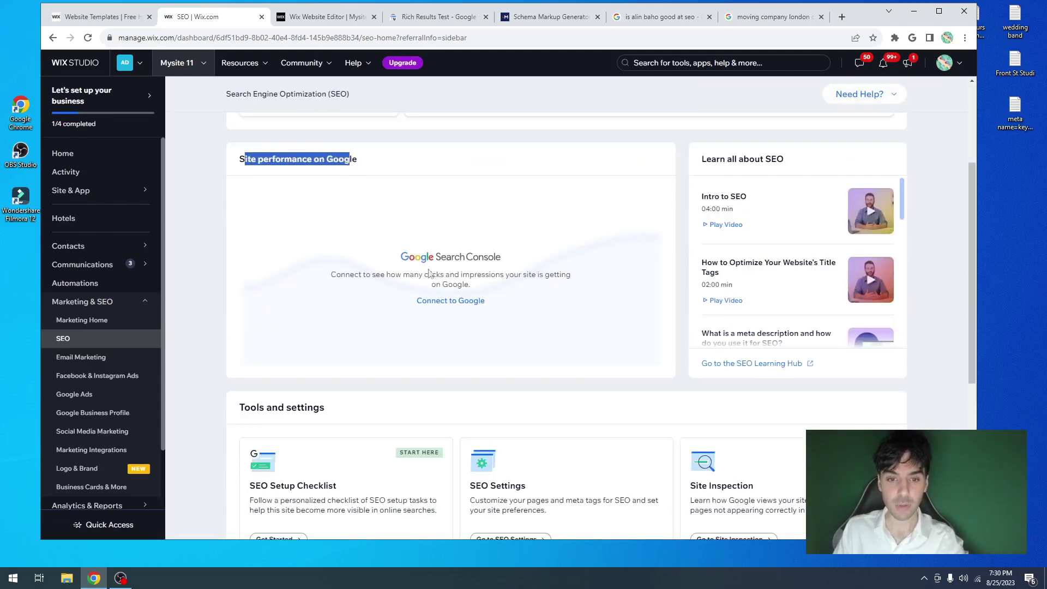
- Start the SEO Setup Checklist from the Google connection option, view its business name question and go back without answering
click(445, 304)
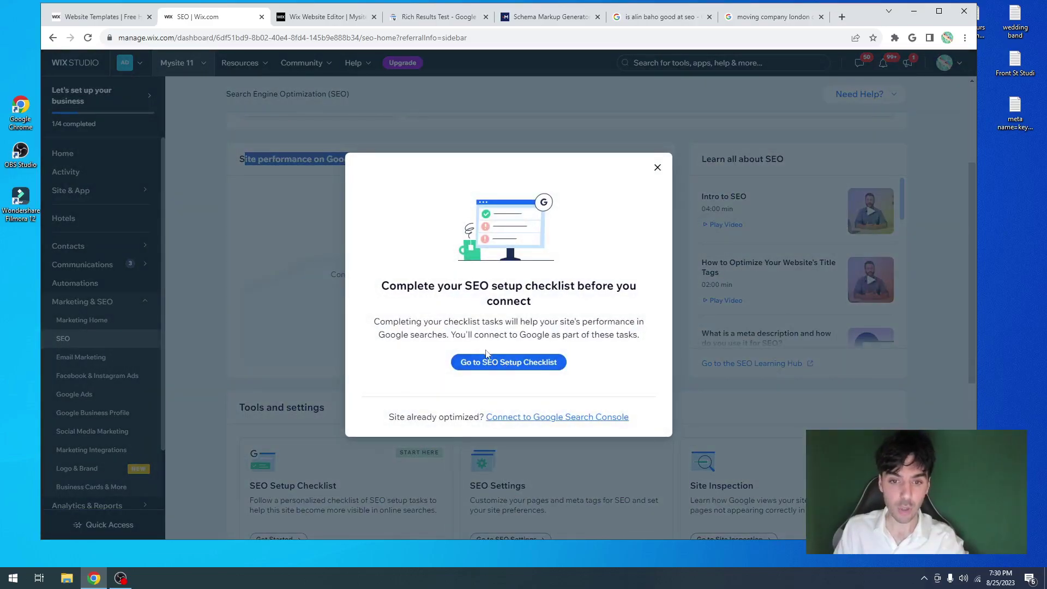
click(518, 363)
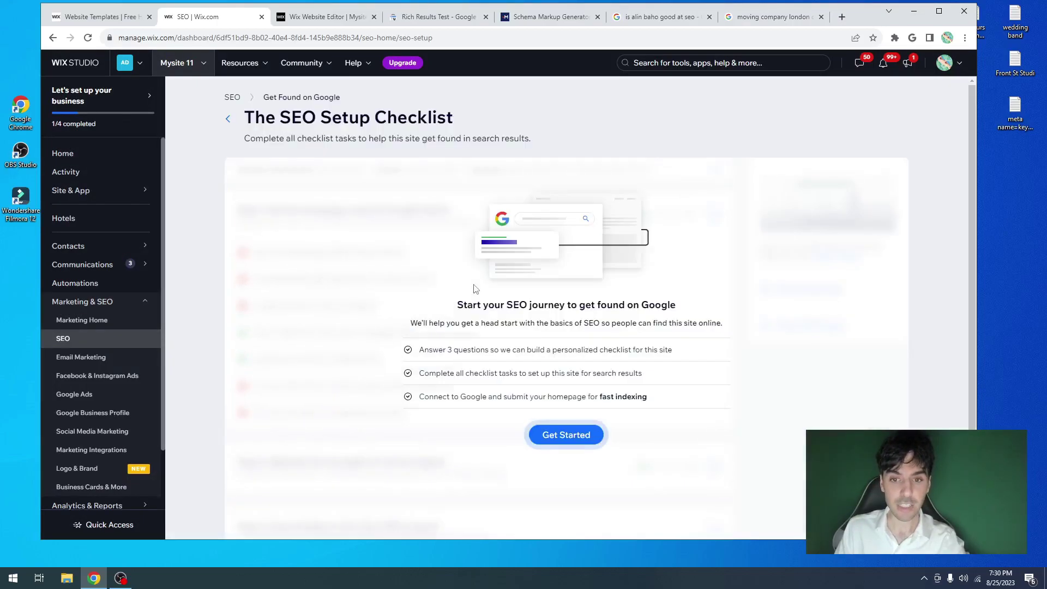
click(566, 435)
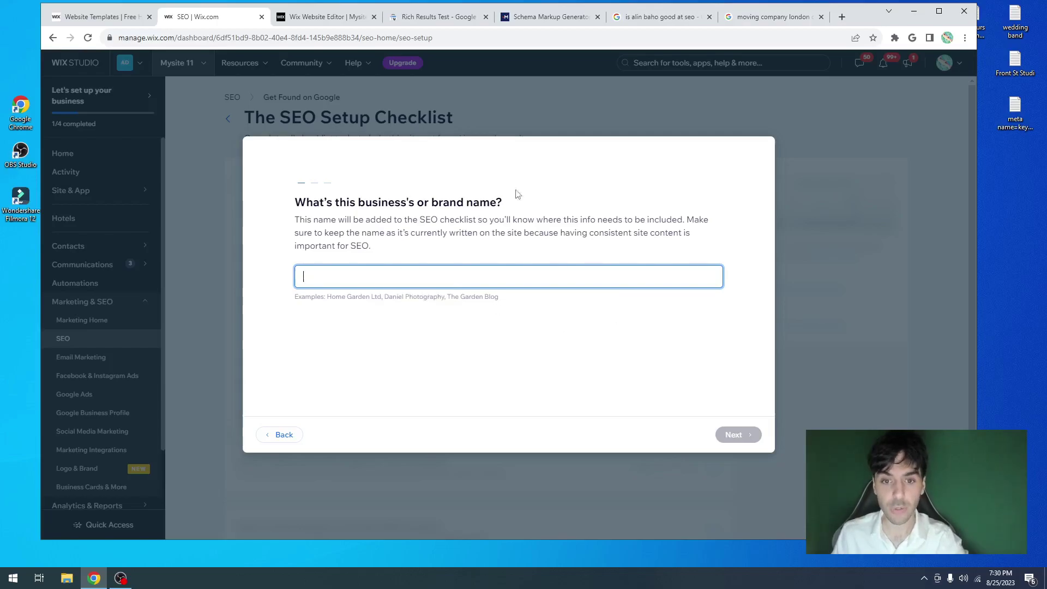
click(294, 435)
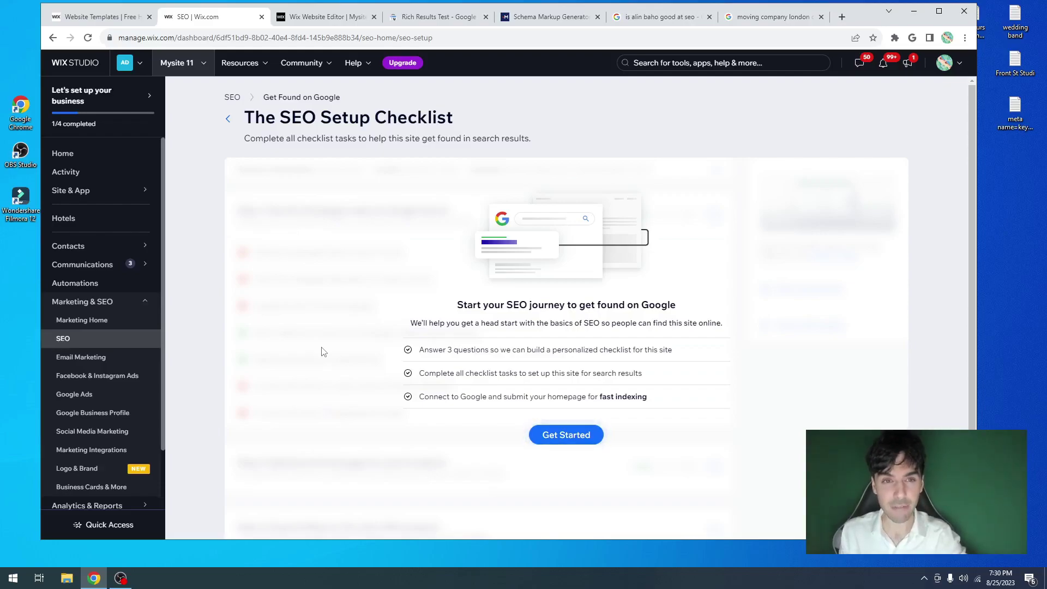
- Return to the website editor and show the Home page's SEO basics
click(322, 21)
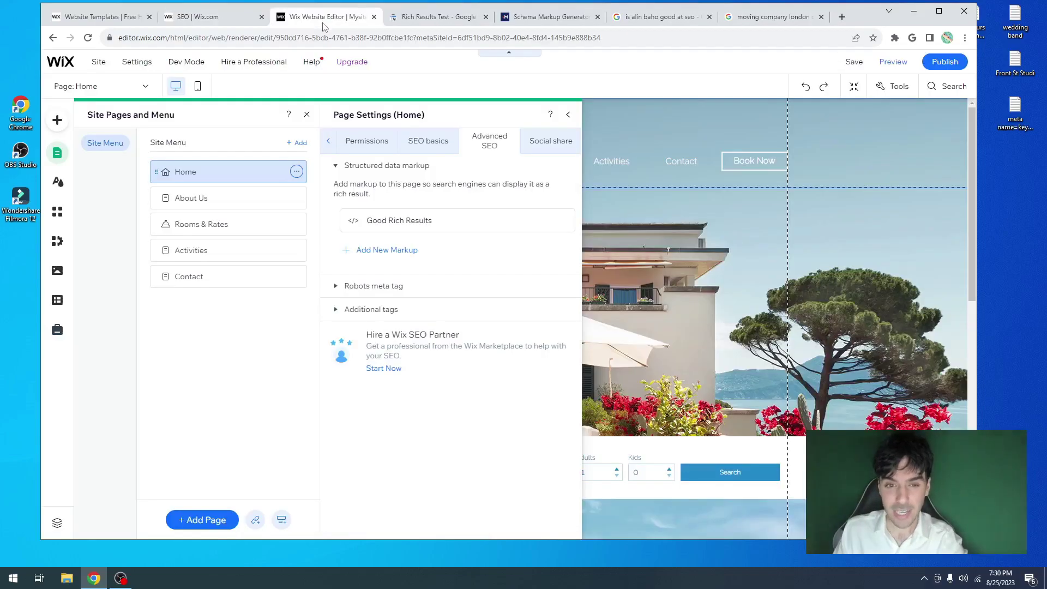
click(423, 144)
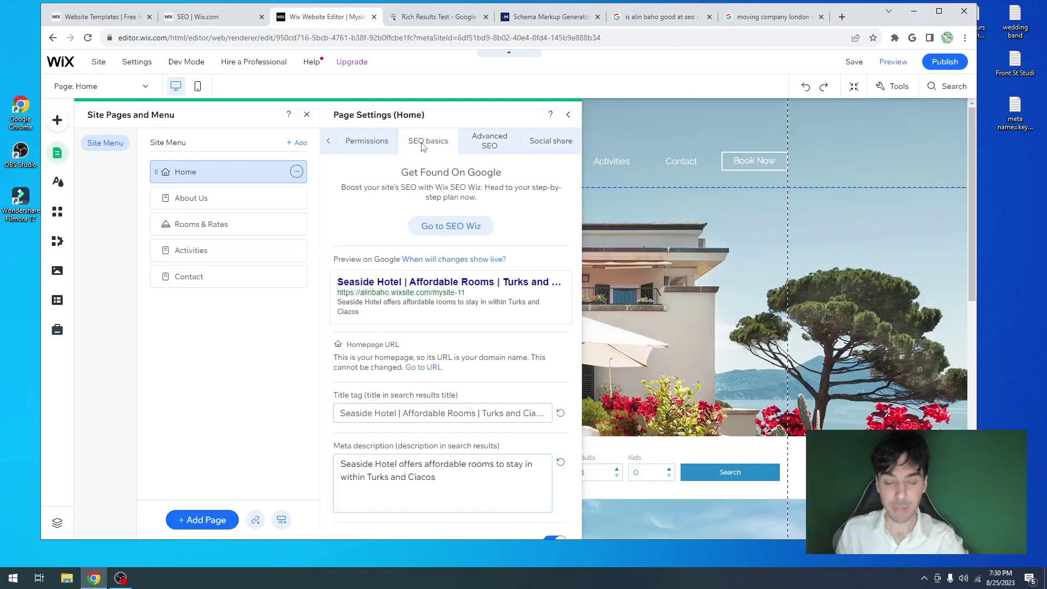